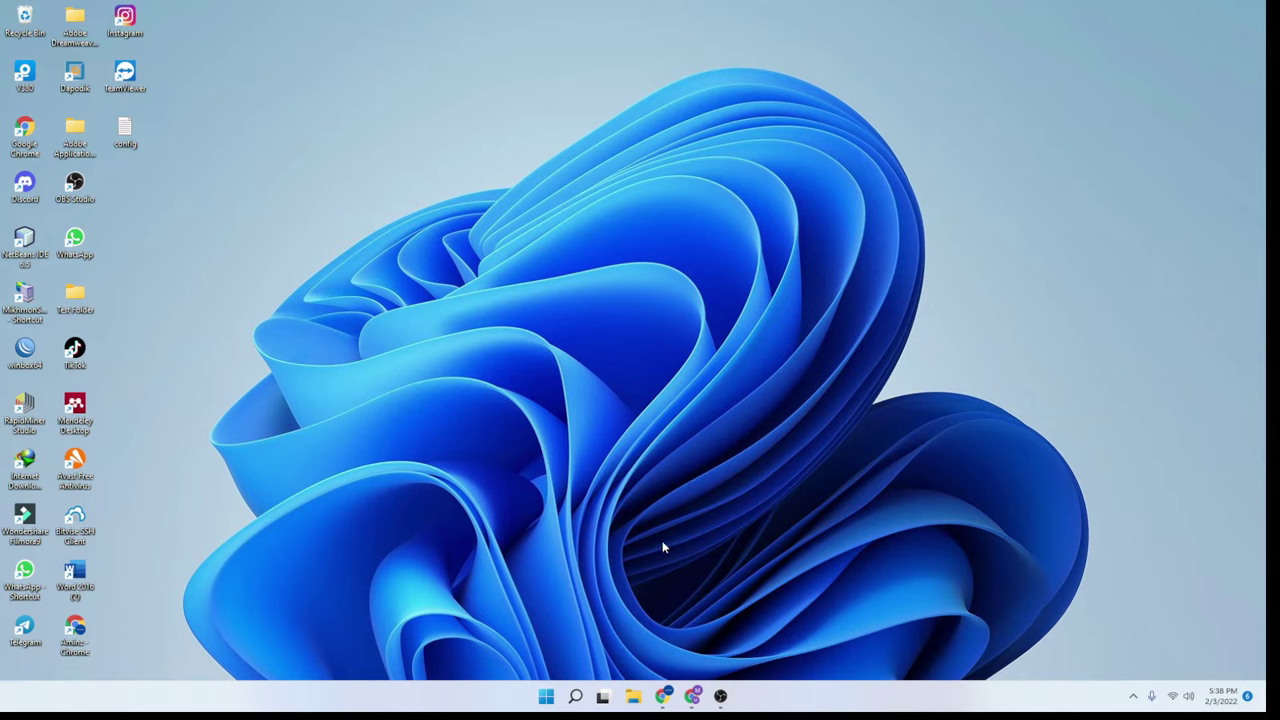
Open Chrome, search Google for "search console" and open the Google Search Console result
left_click(692, 695)
type("sea")
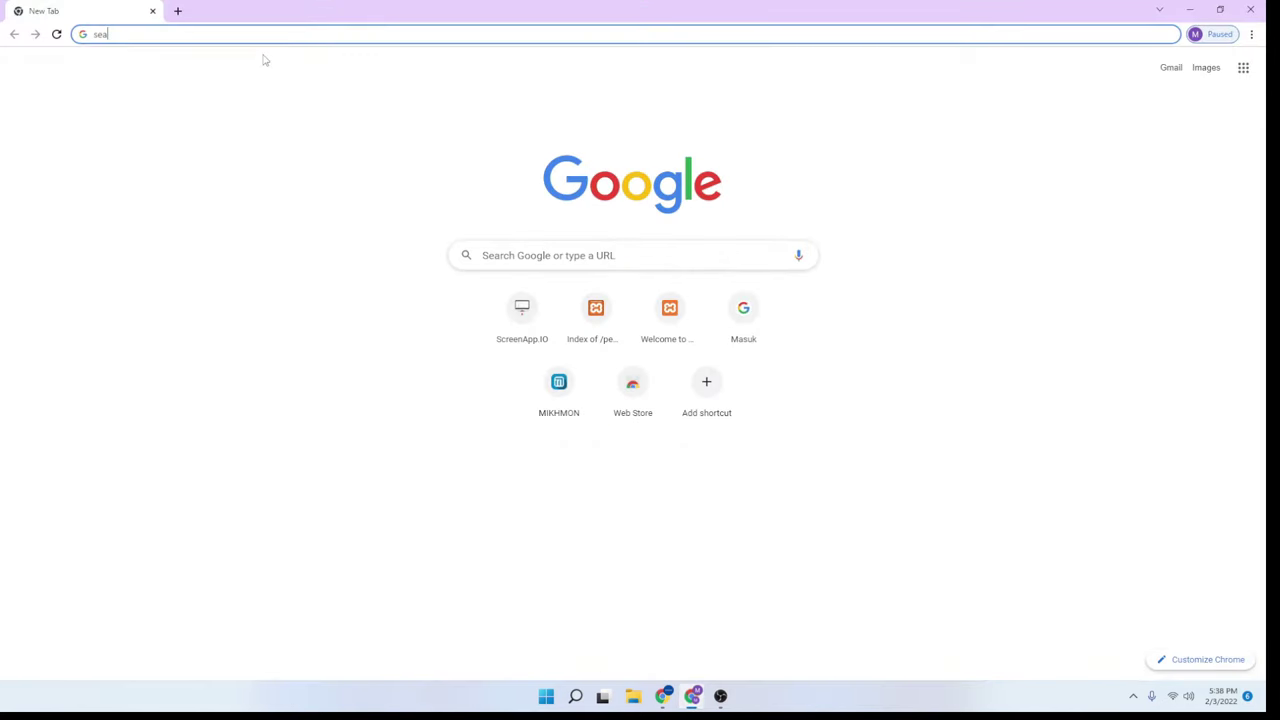
key("BackSpace")
key("BackSpace")
key("BackSpace")
type("searc")
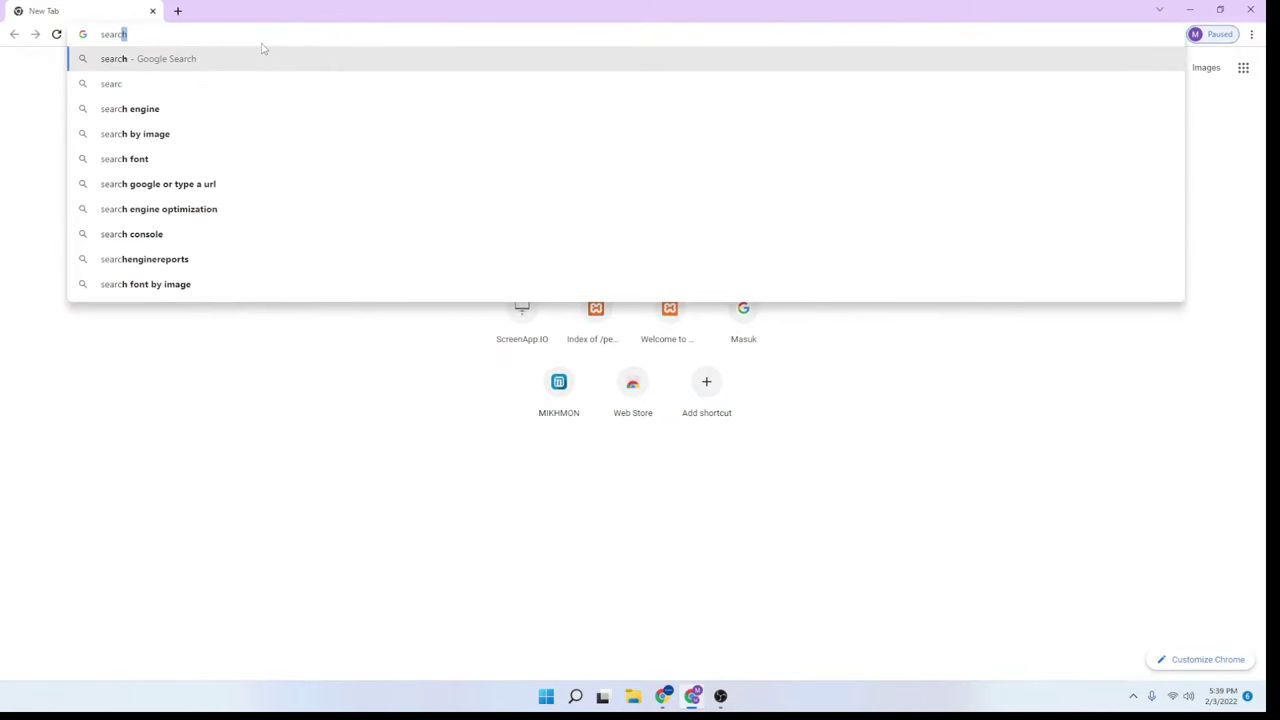
type("h ")
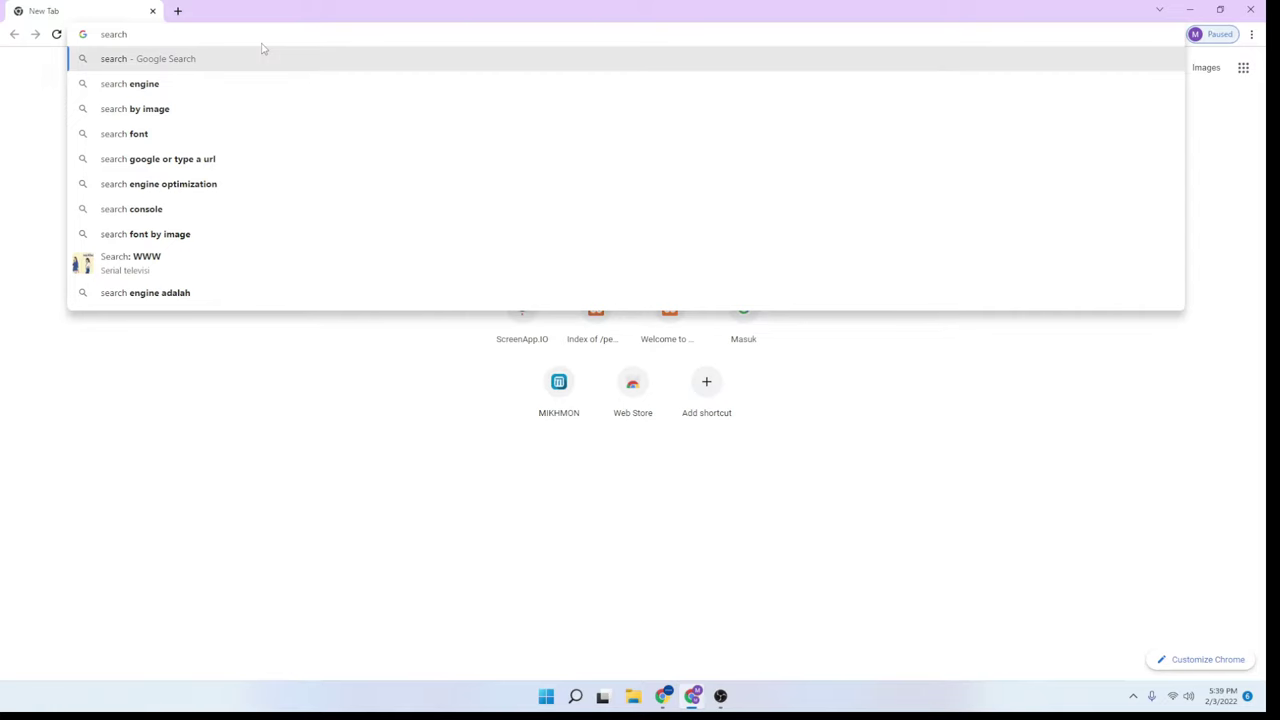
type("c")
key("Down")
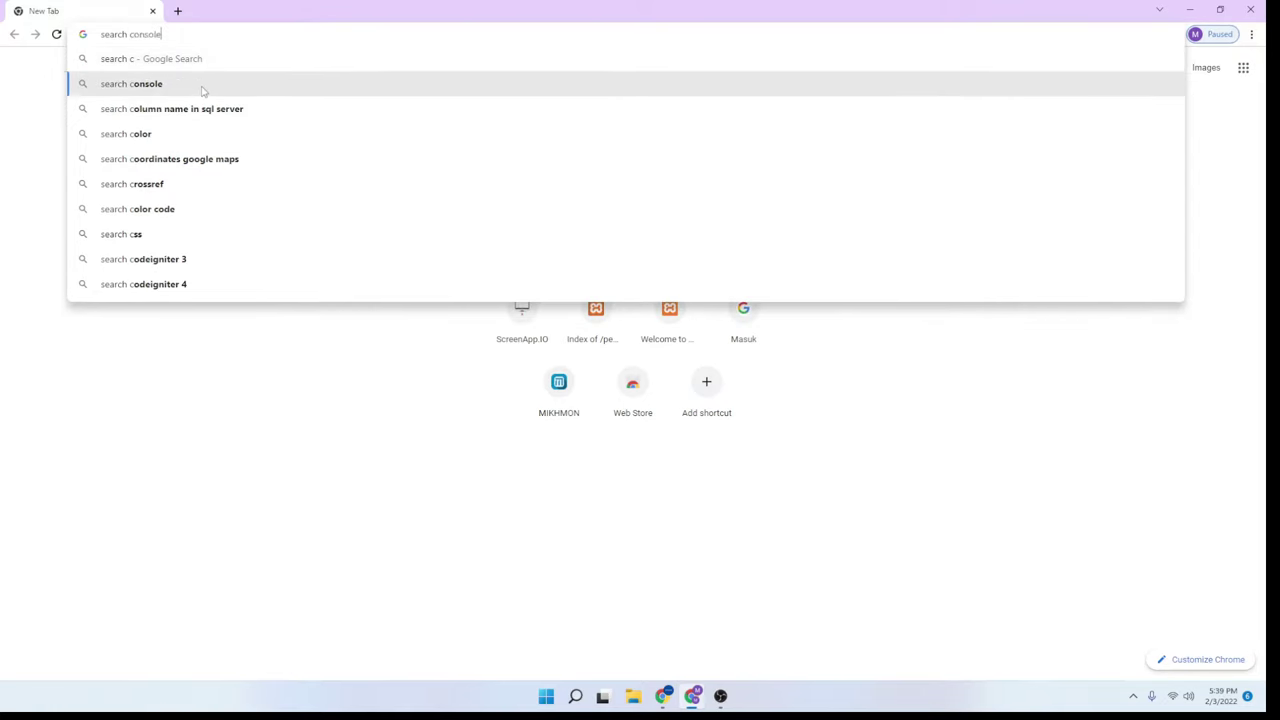
key("Return")
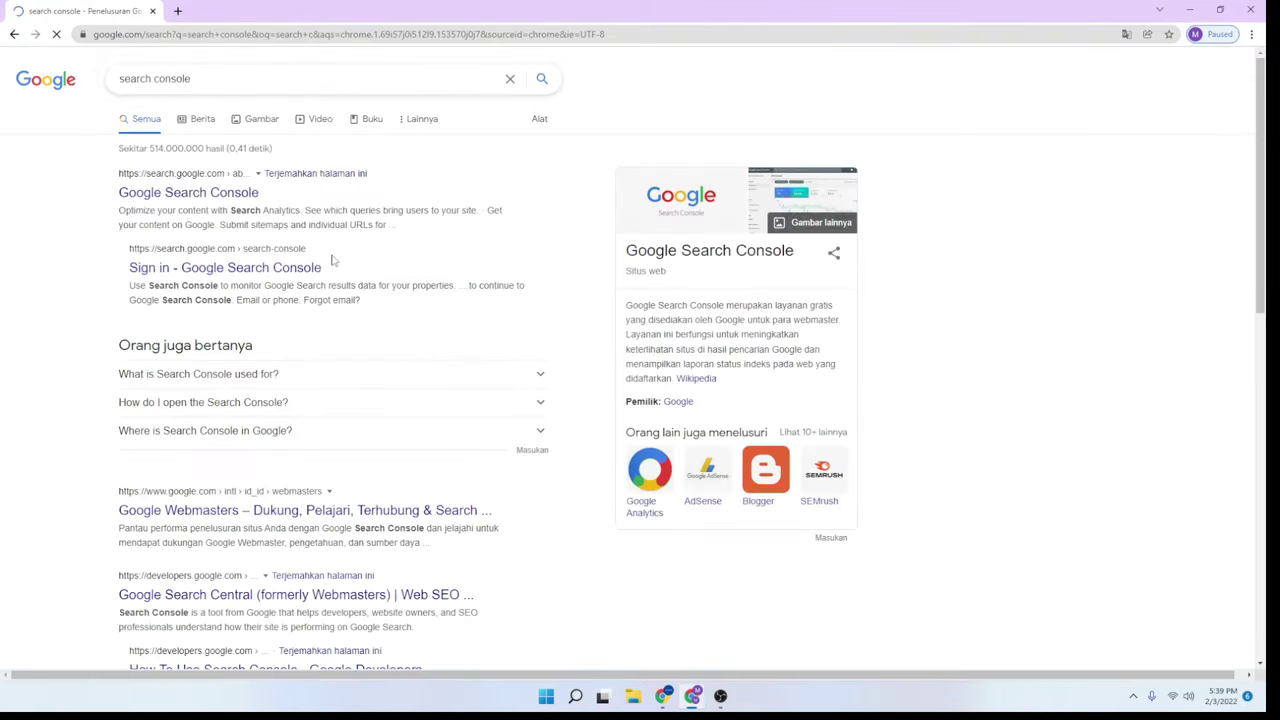
left_click(197, 200)
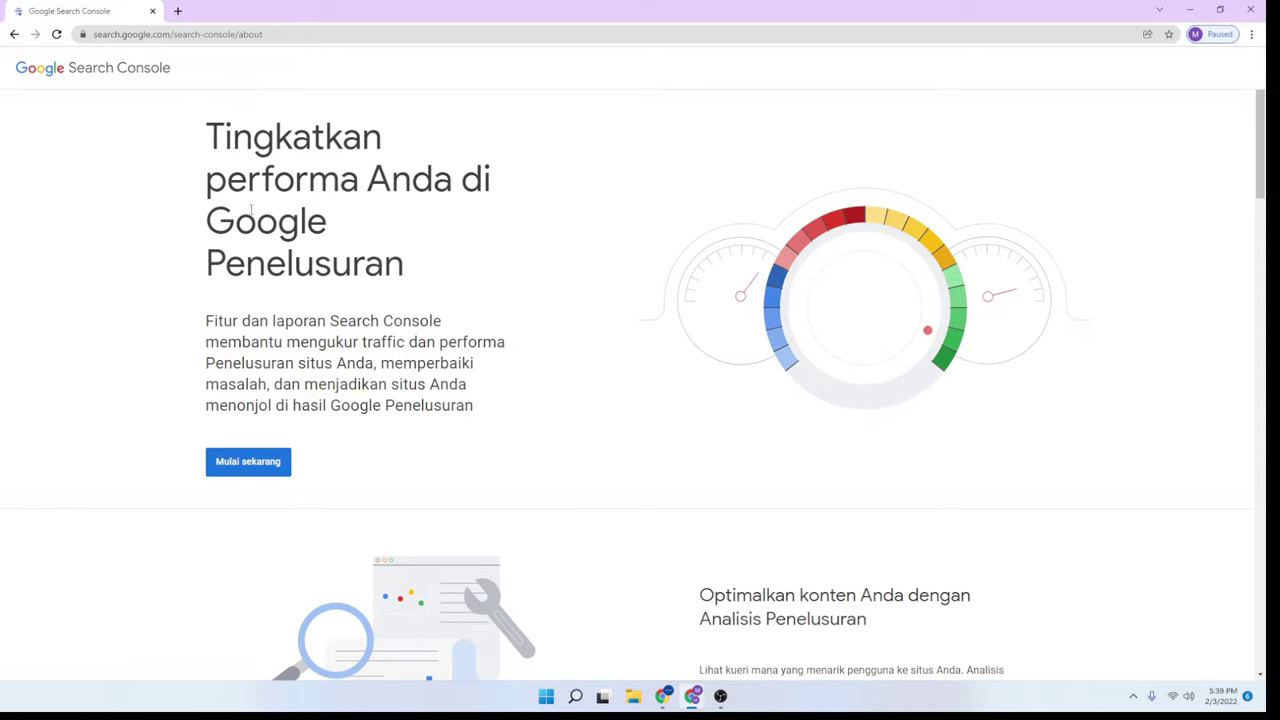
Start Search Console, verify the Google account by entering its password, and confirm the account recovery options
left_click(259, 470)
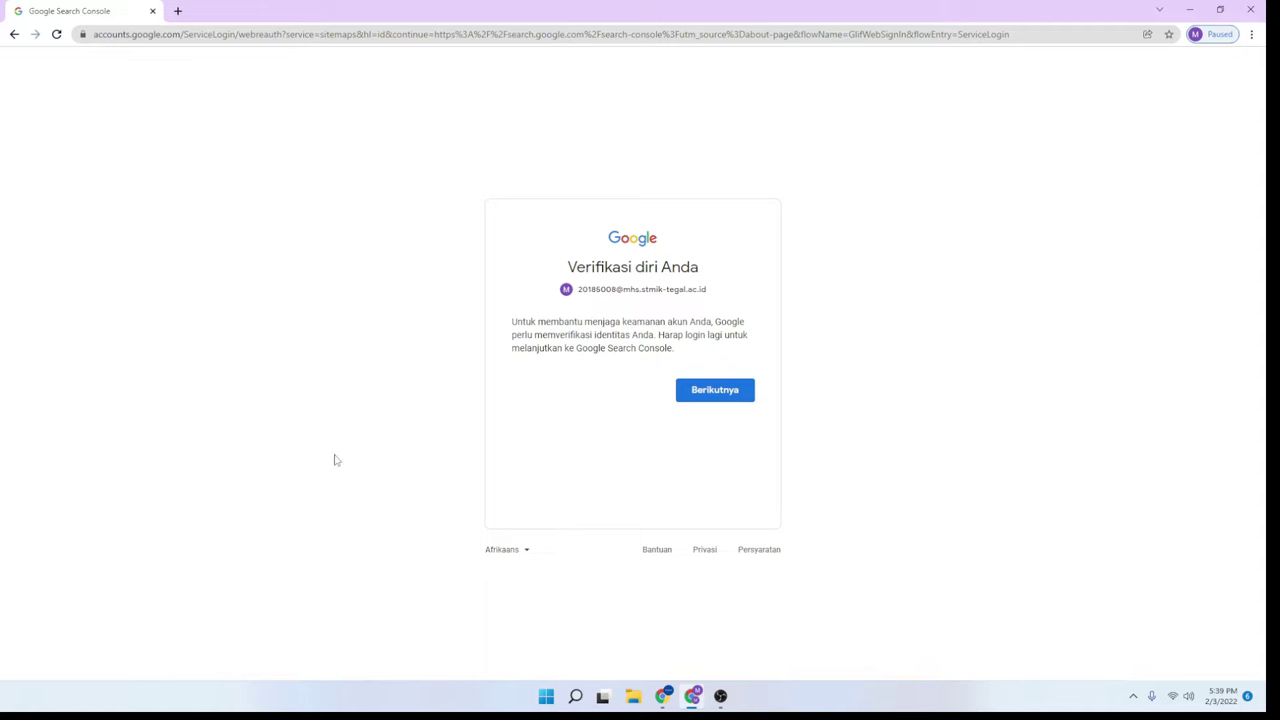
left_click(712, 396)
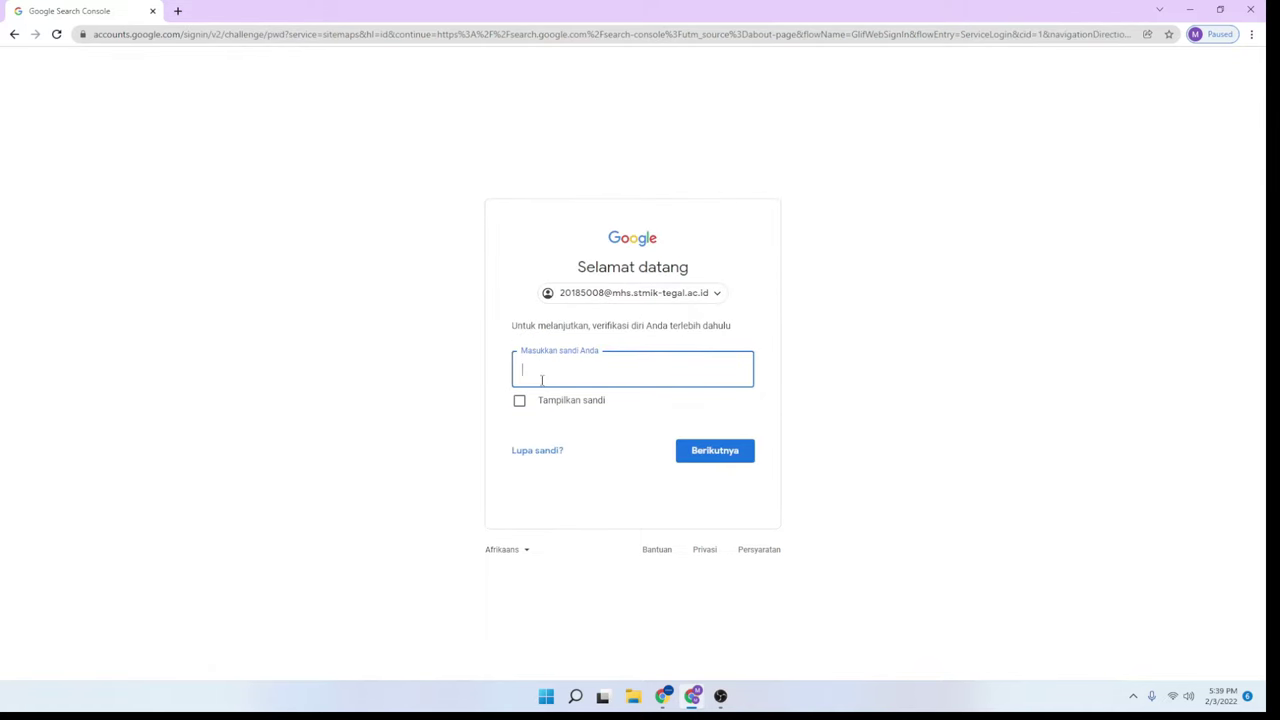
type("********")
key("Return")
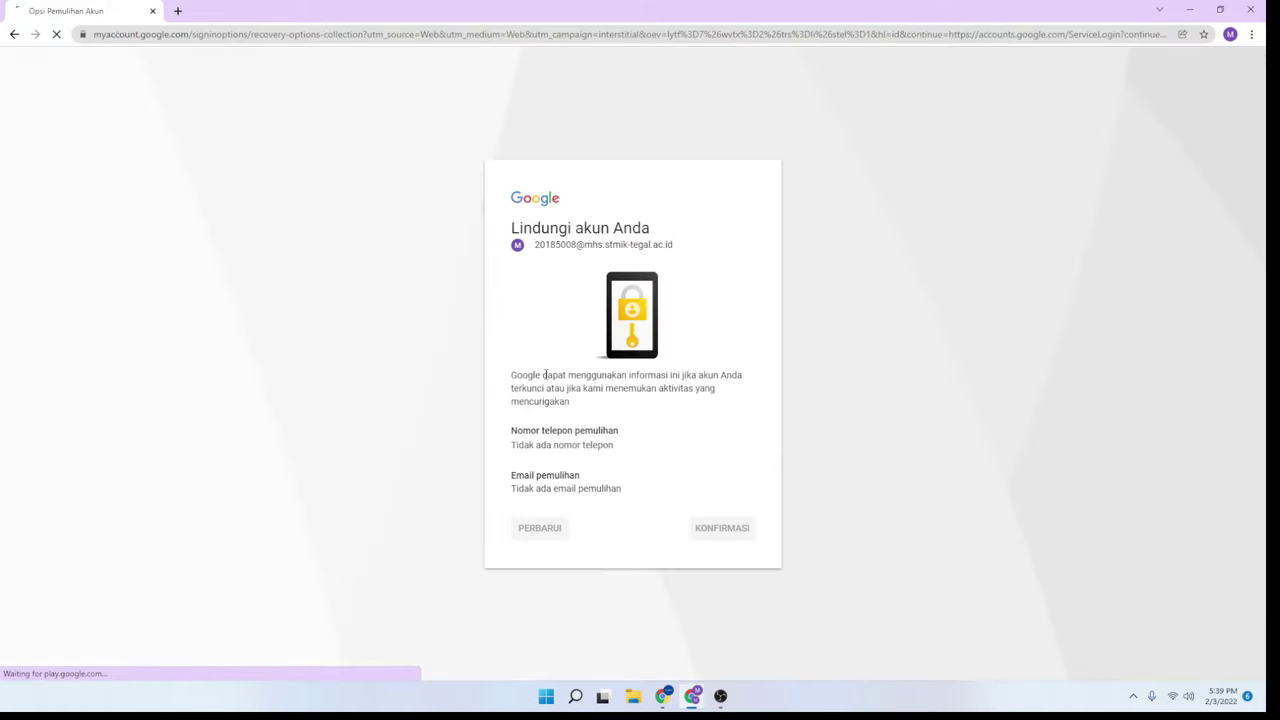
left_click(722, 540)
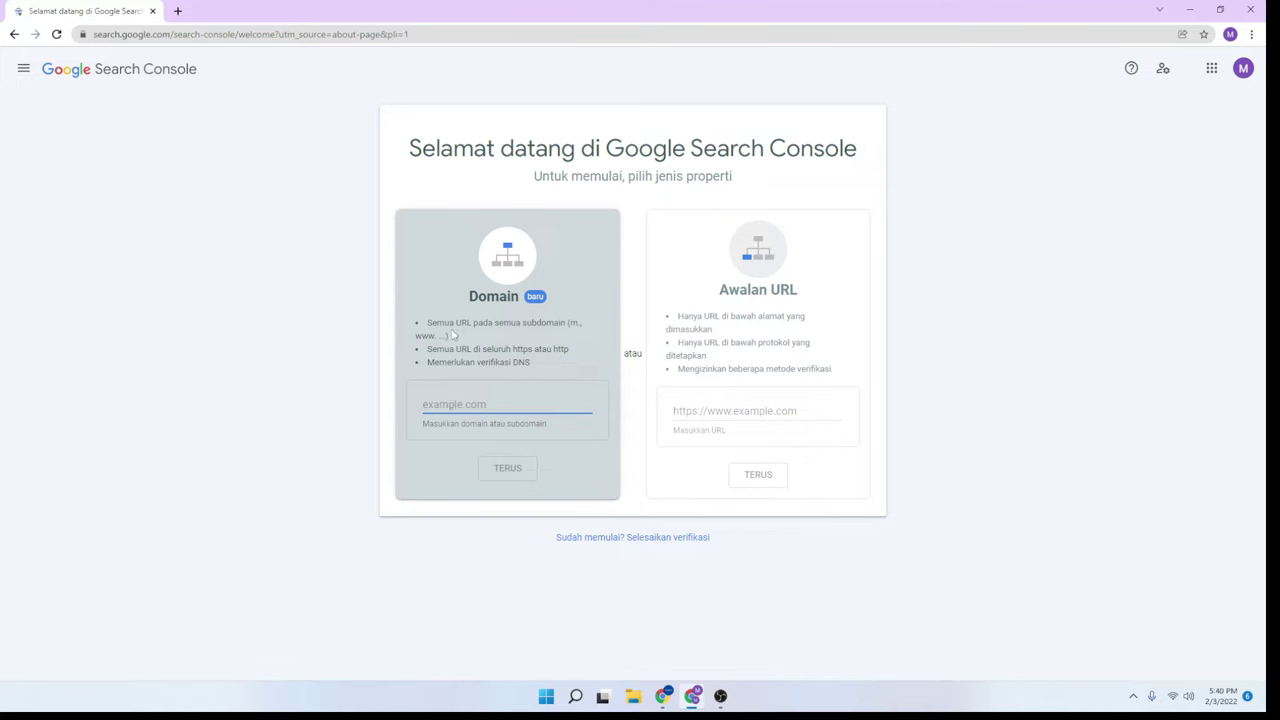
left_click(770, 406)
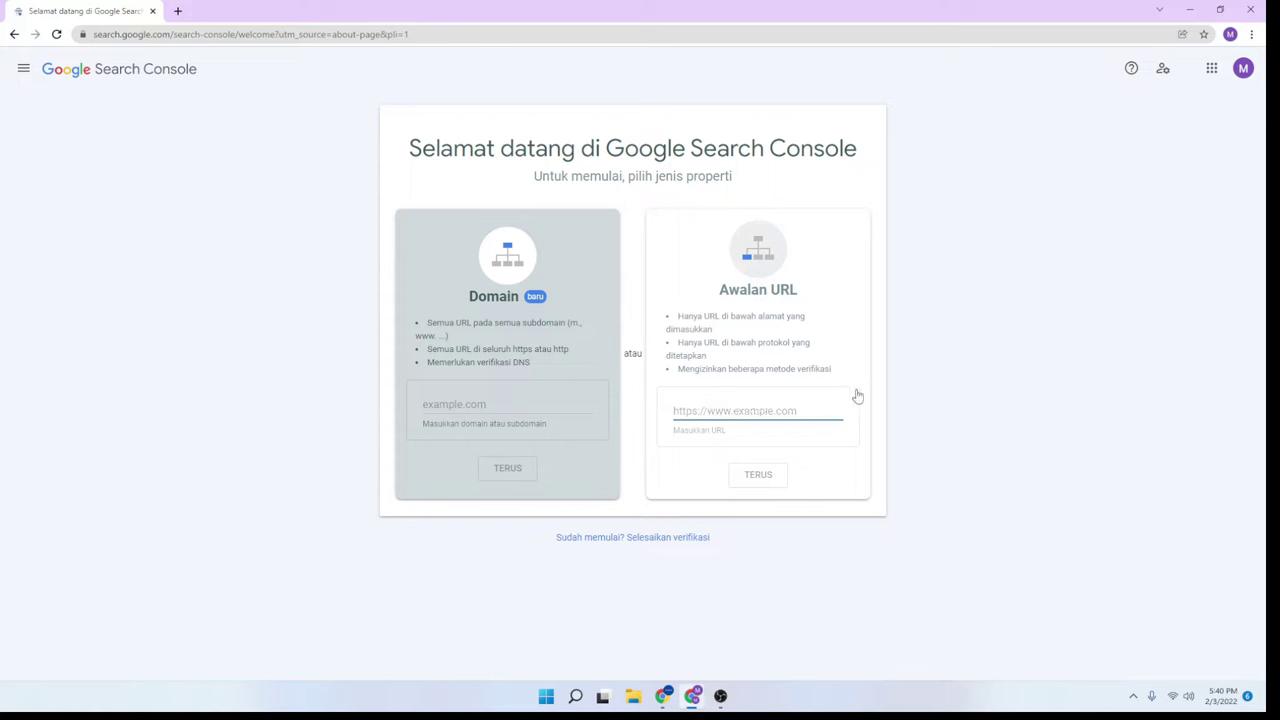
type("https://learn")
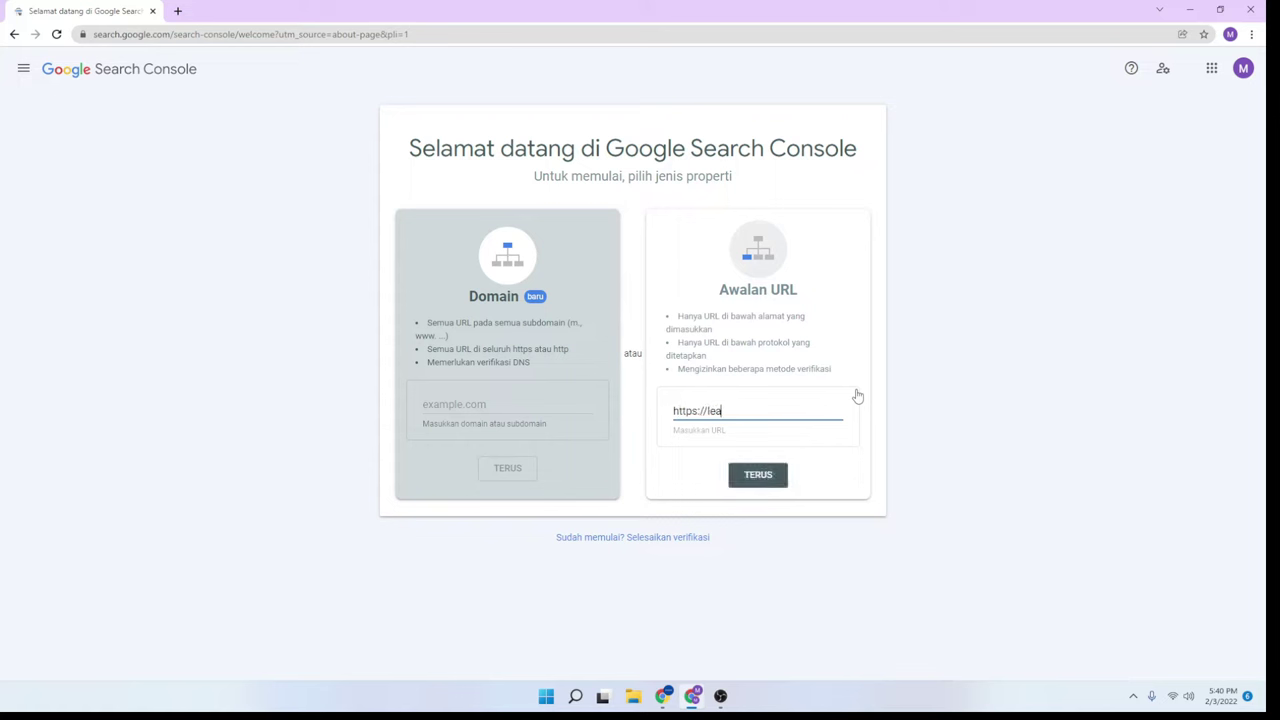
type(".minto.id")
left_click(767, 476)
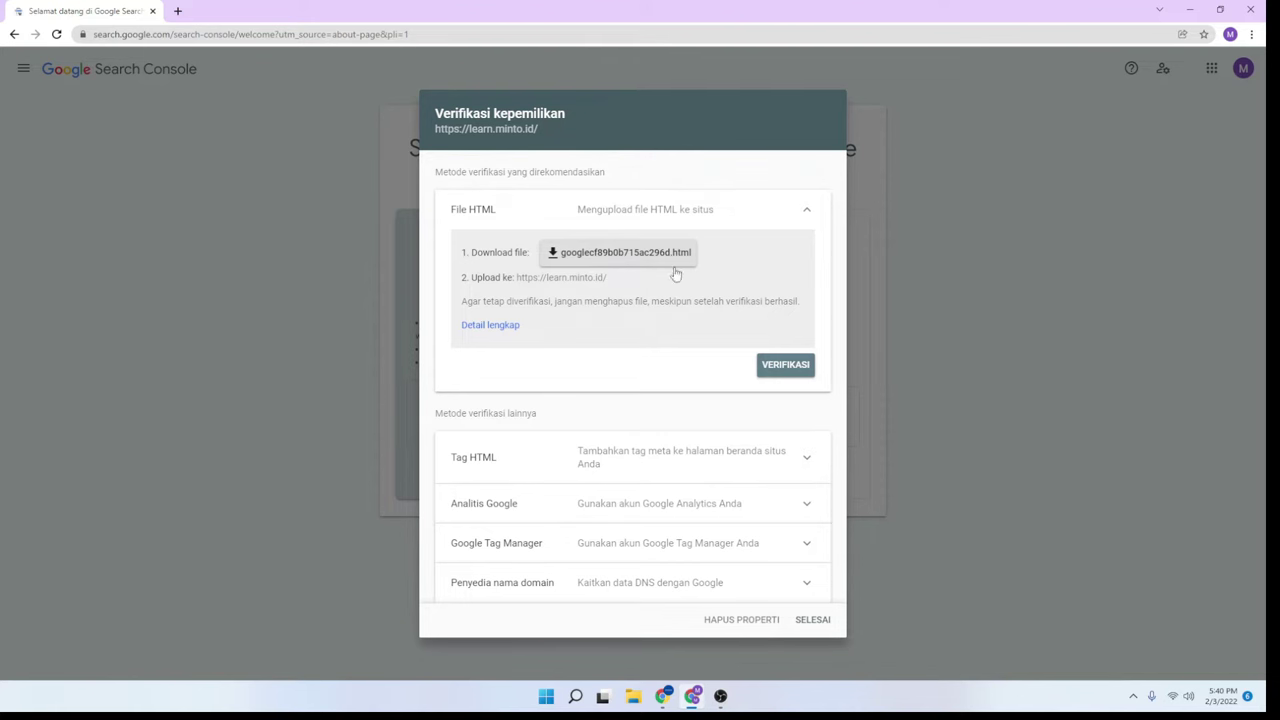
Choose the domain name provider verification method and copy its TXT record for learn.minto.id
left_click(795, 222)
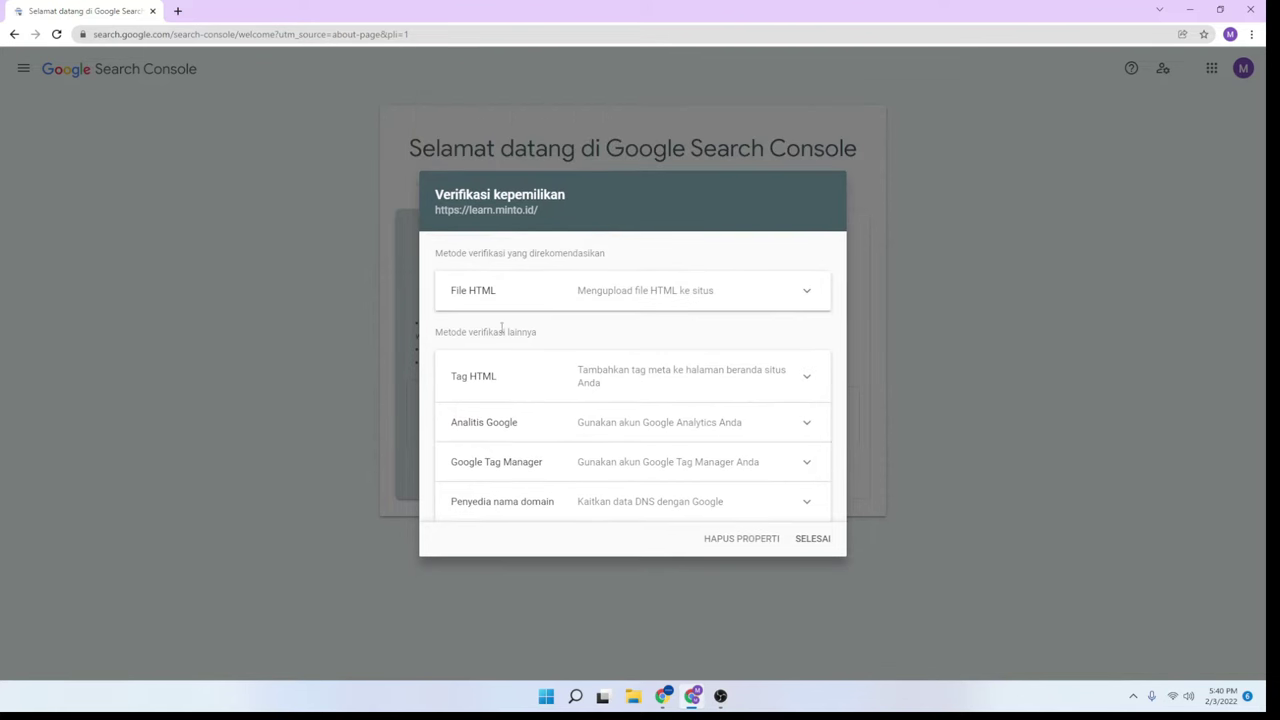
left_click(577, 300)
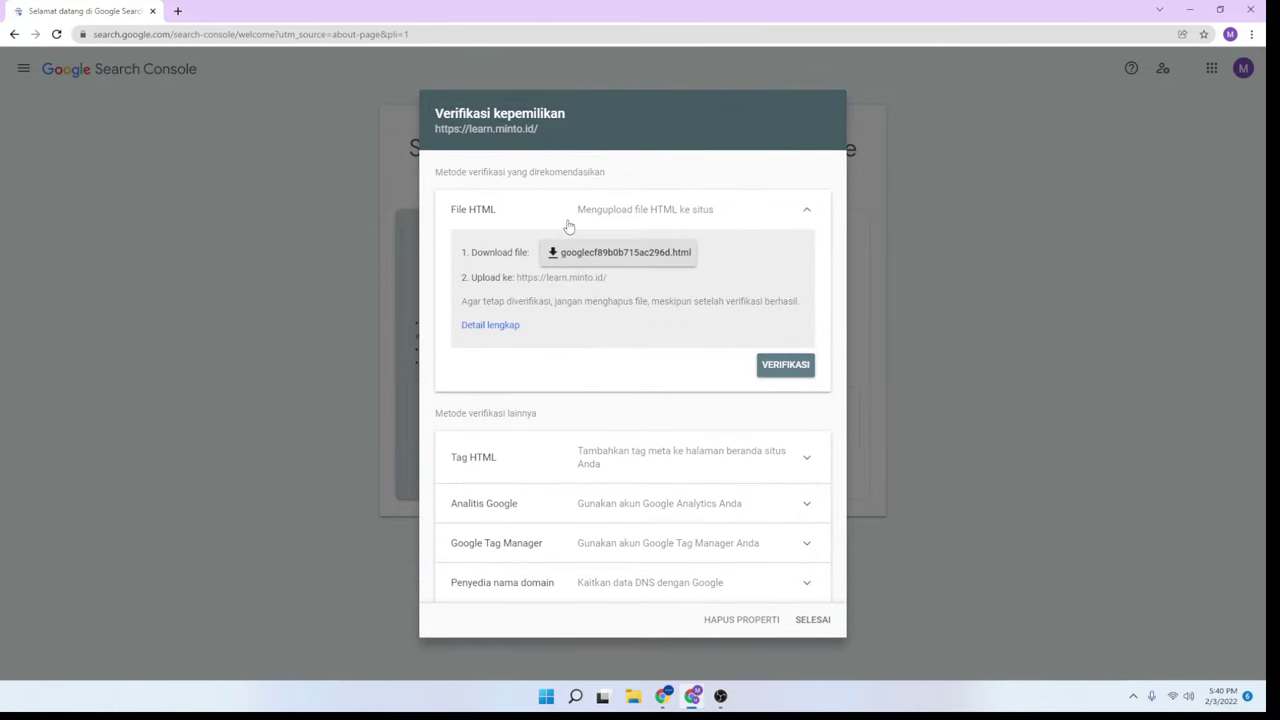
left_click(801, 212)
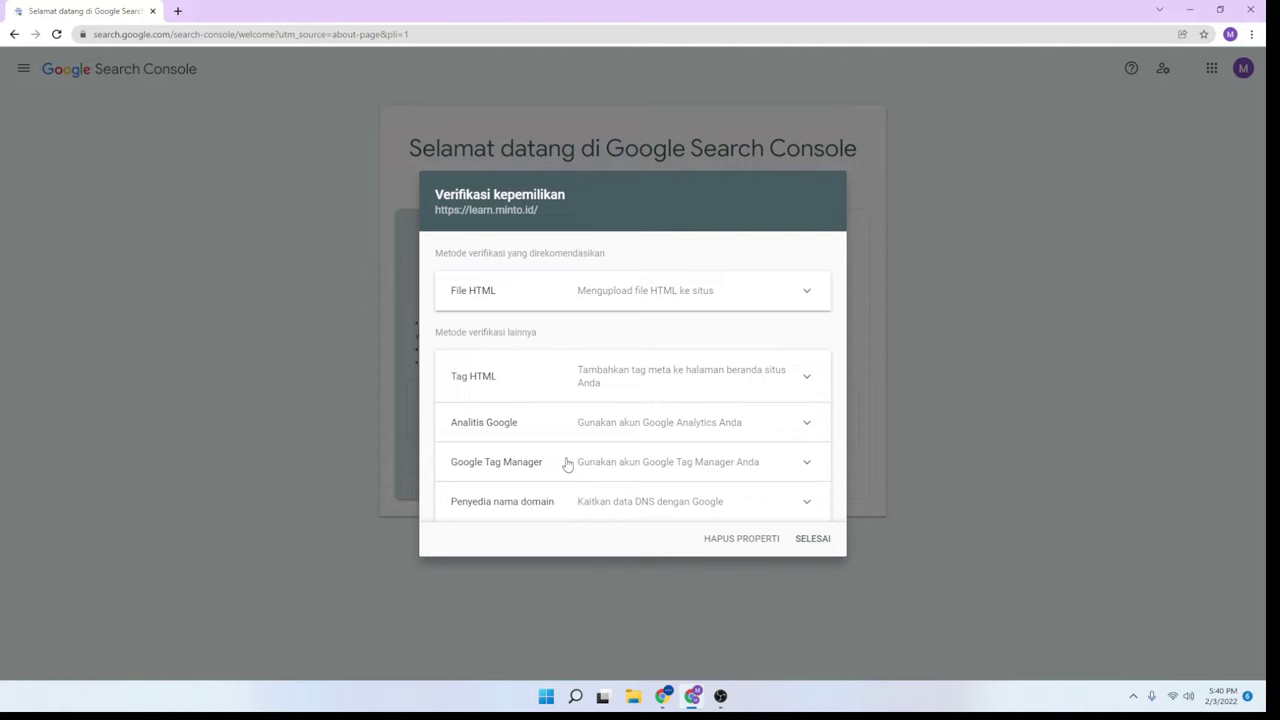
left_click(723, 514)
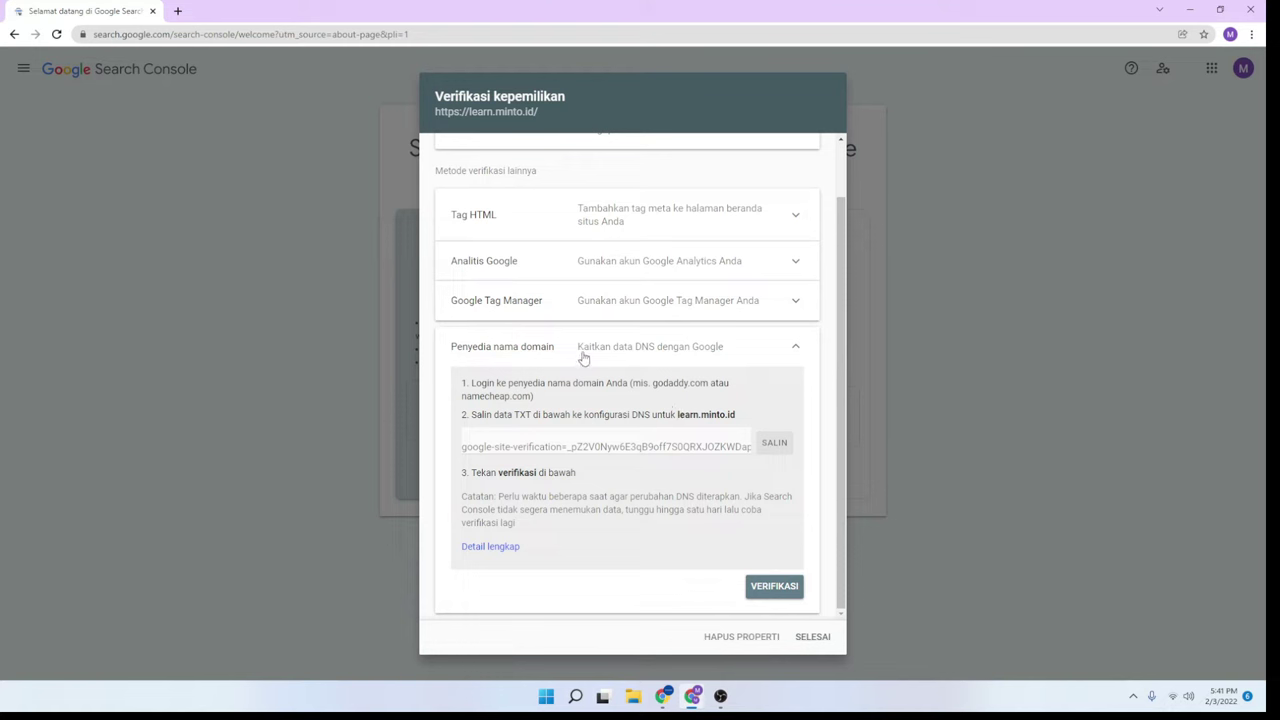
left_click(775, 446)
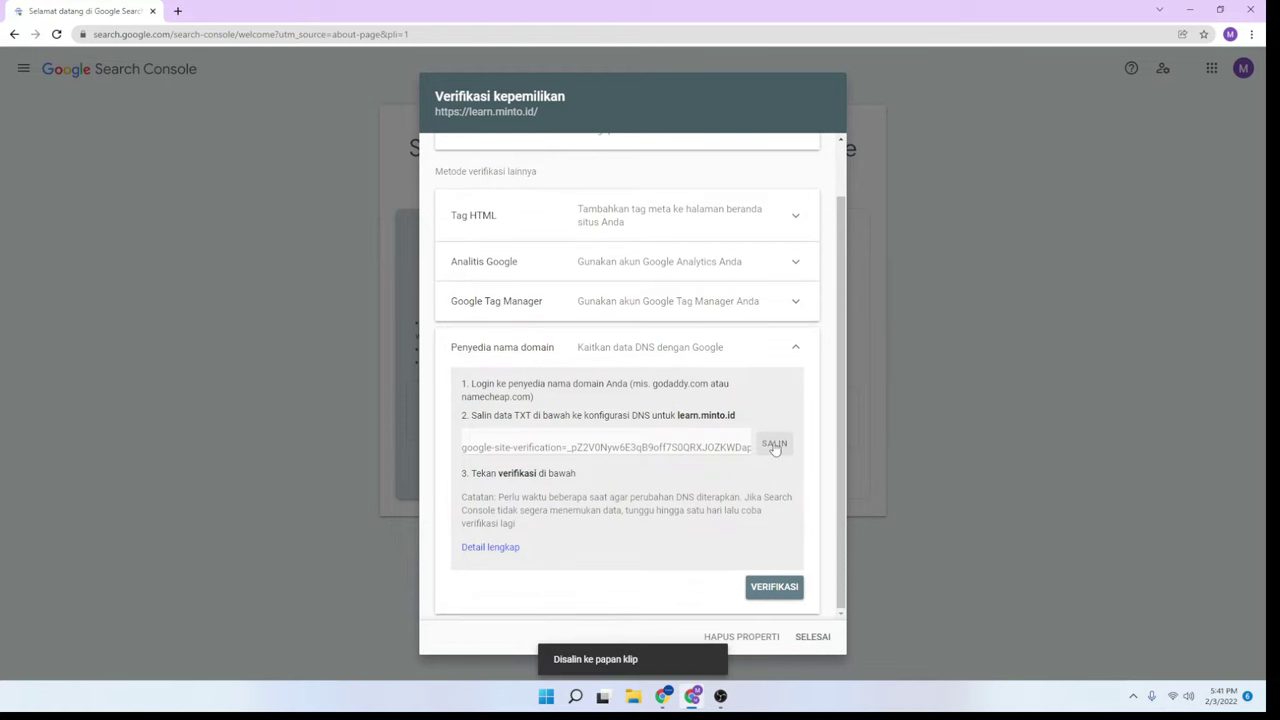
Search Google for "dash cloudflare" in a new tab and open the Cloudflare dashboard site
left_click(178, 13)
type("das")
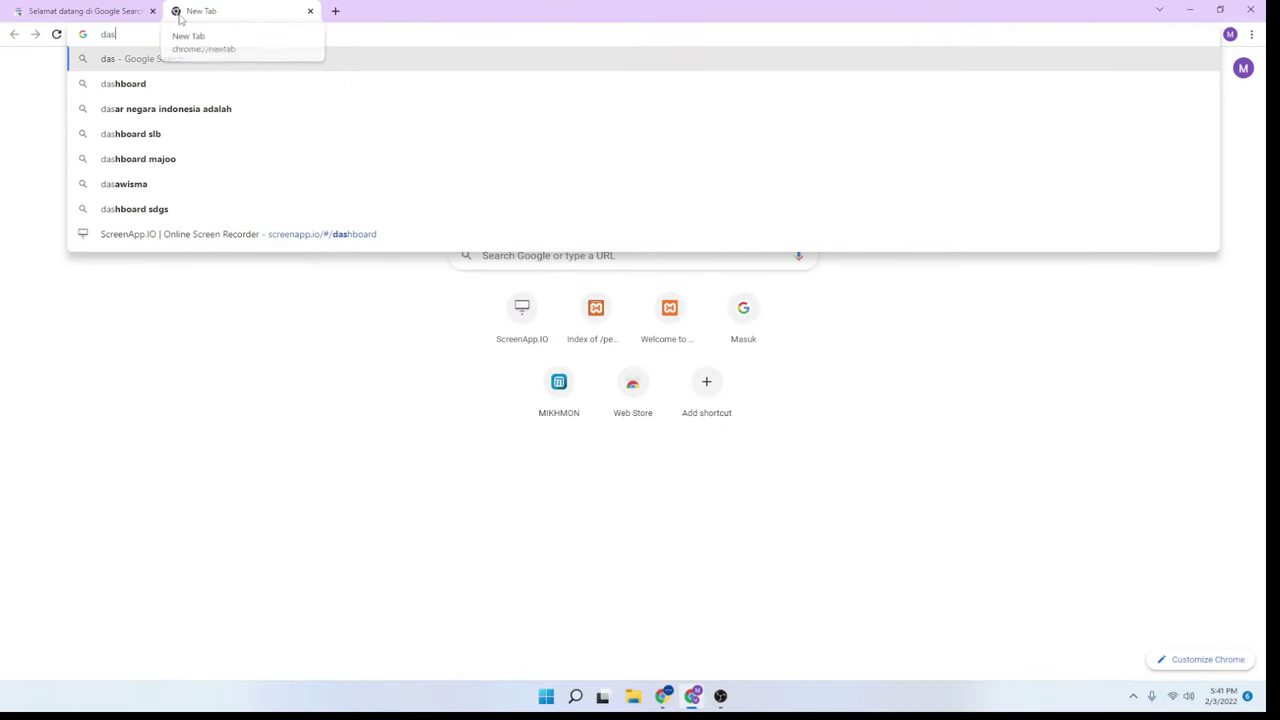
type("h cl")
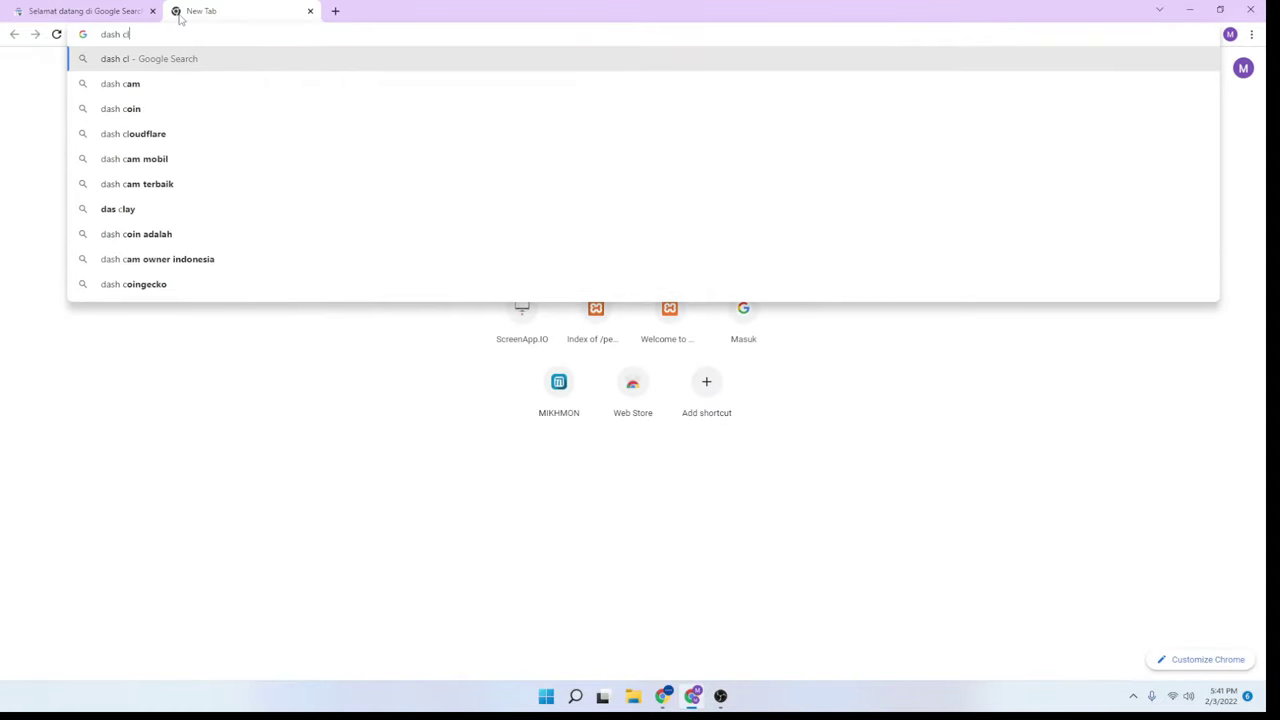
type("oudf")
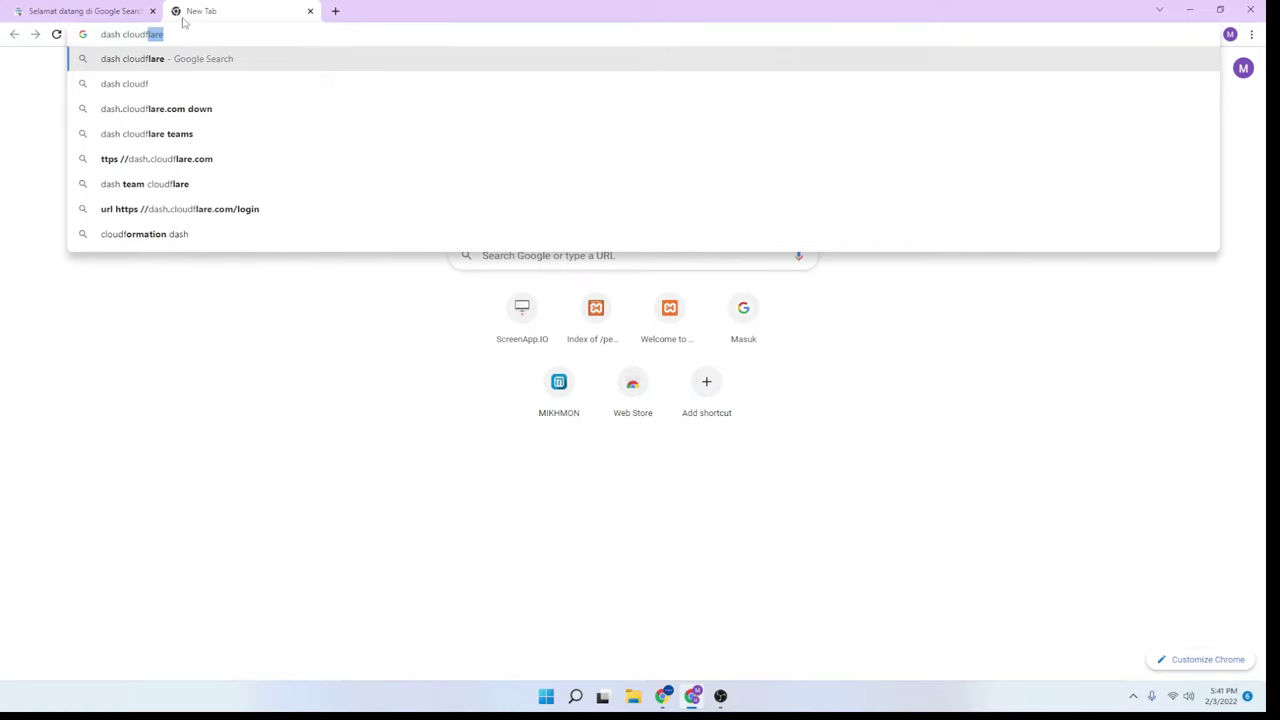
key("Return")
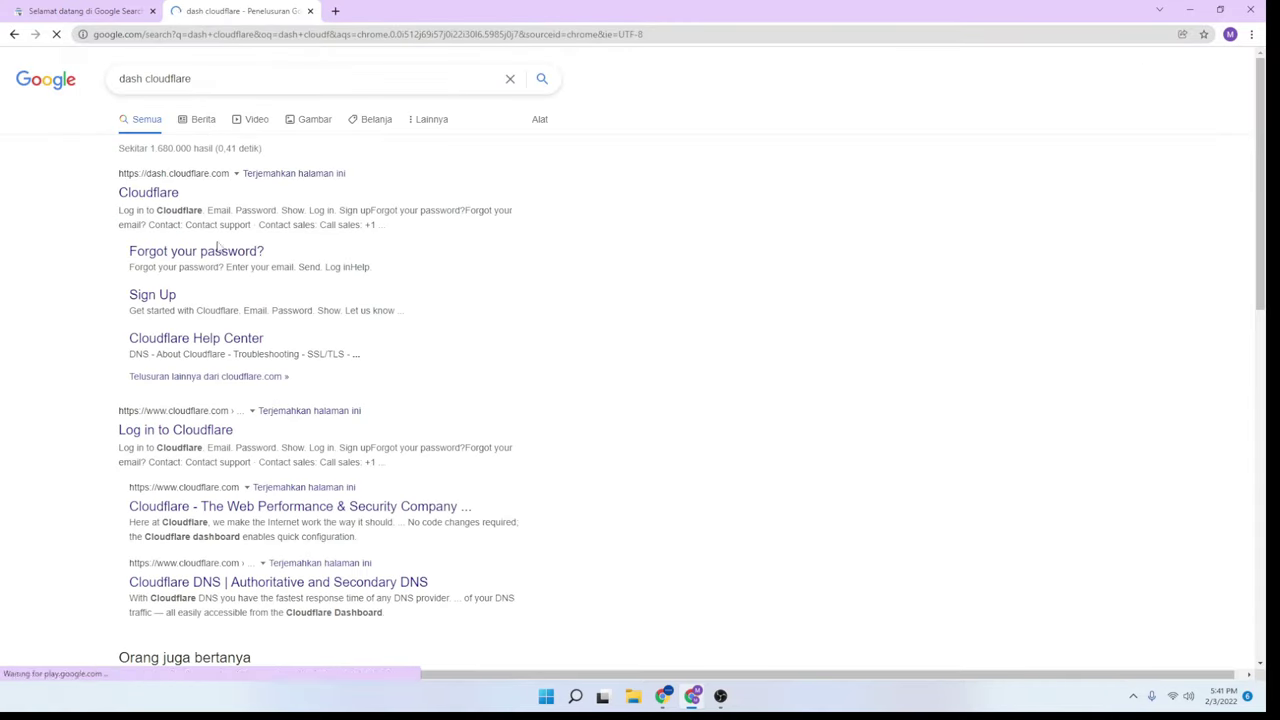
left_click(165, 197)
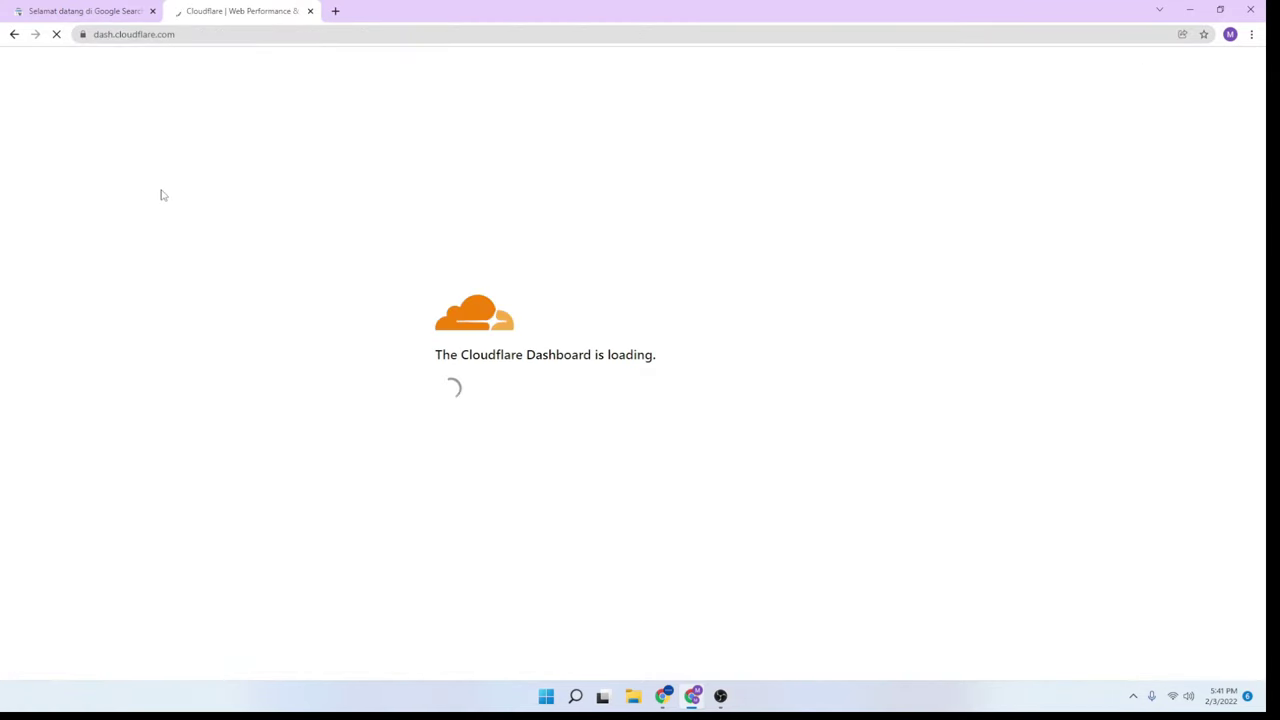
Enter the account password in the Cloudflare login form and try to log in
key("ctrl+a")
key("BackSpace")
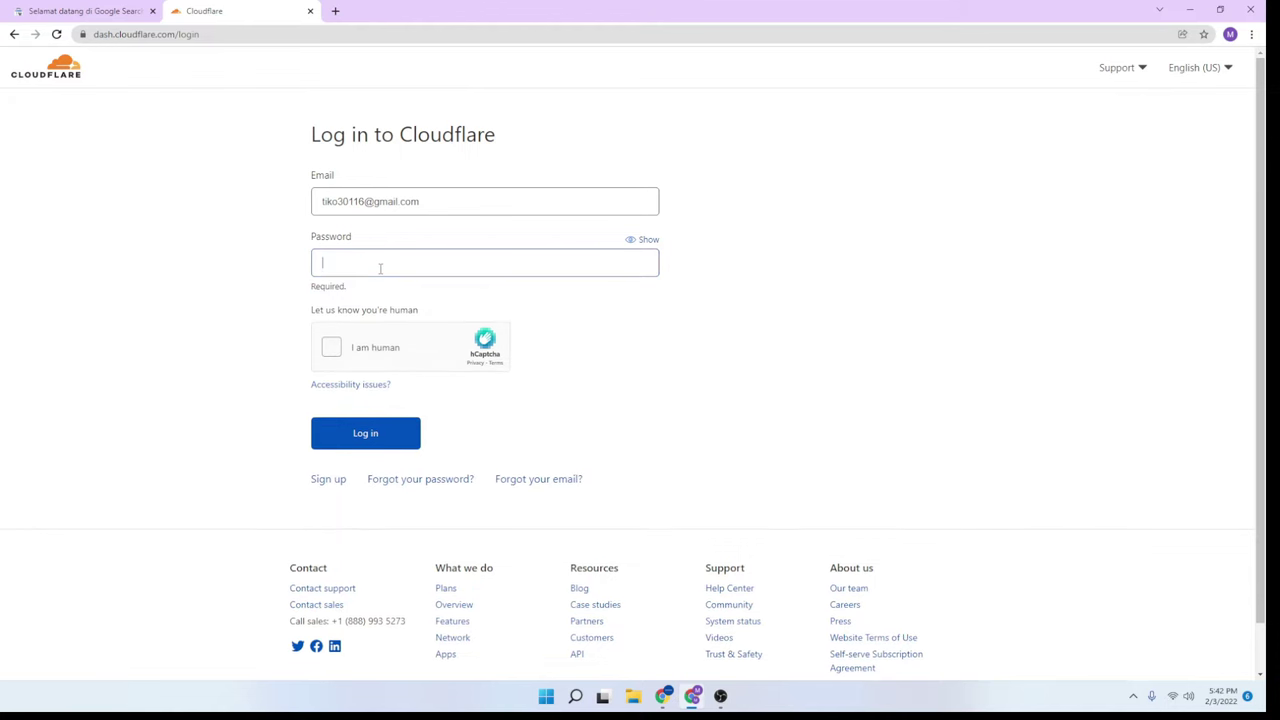
type("••••••••")
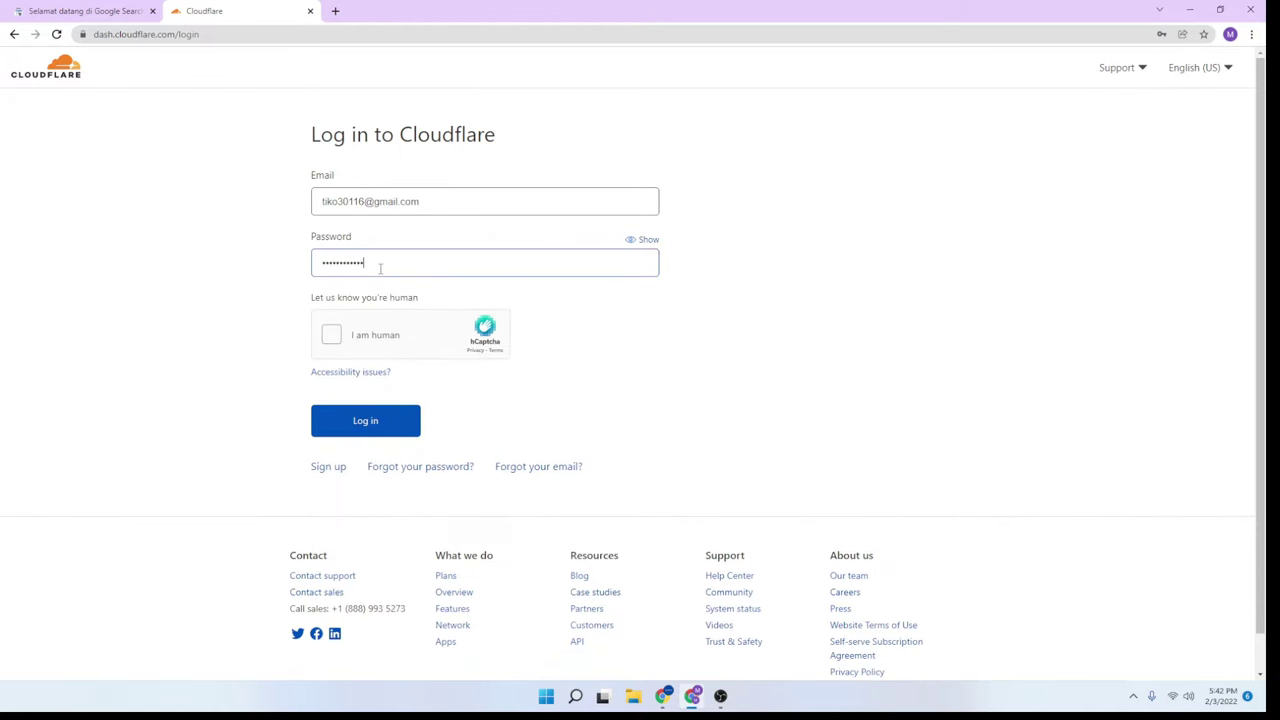
key("Return")
Complete the hCaptcha check by selecting all boat images in both rounds and verifying
left_click(331, 334)
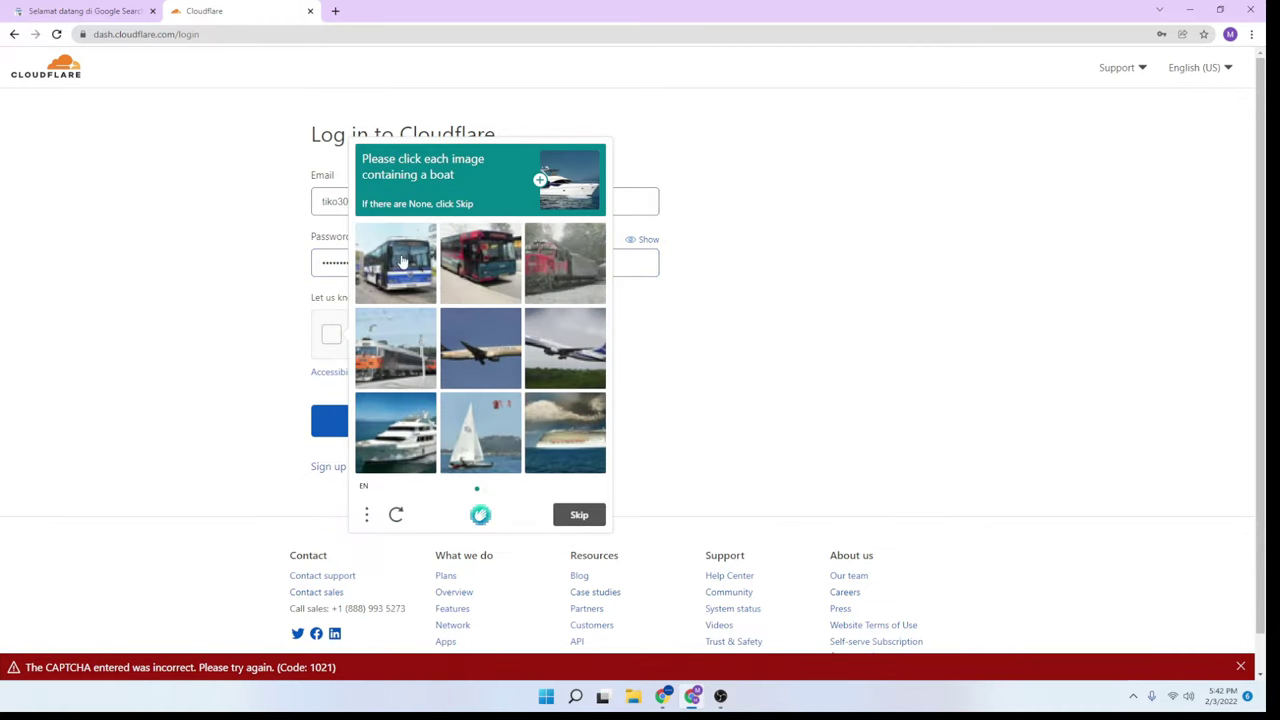
left_click(428, 420)
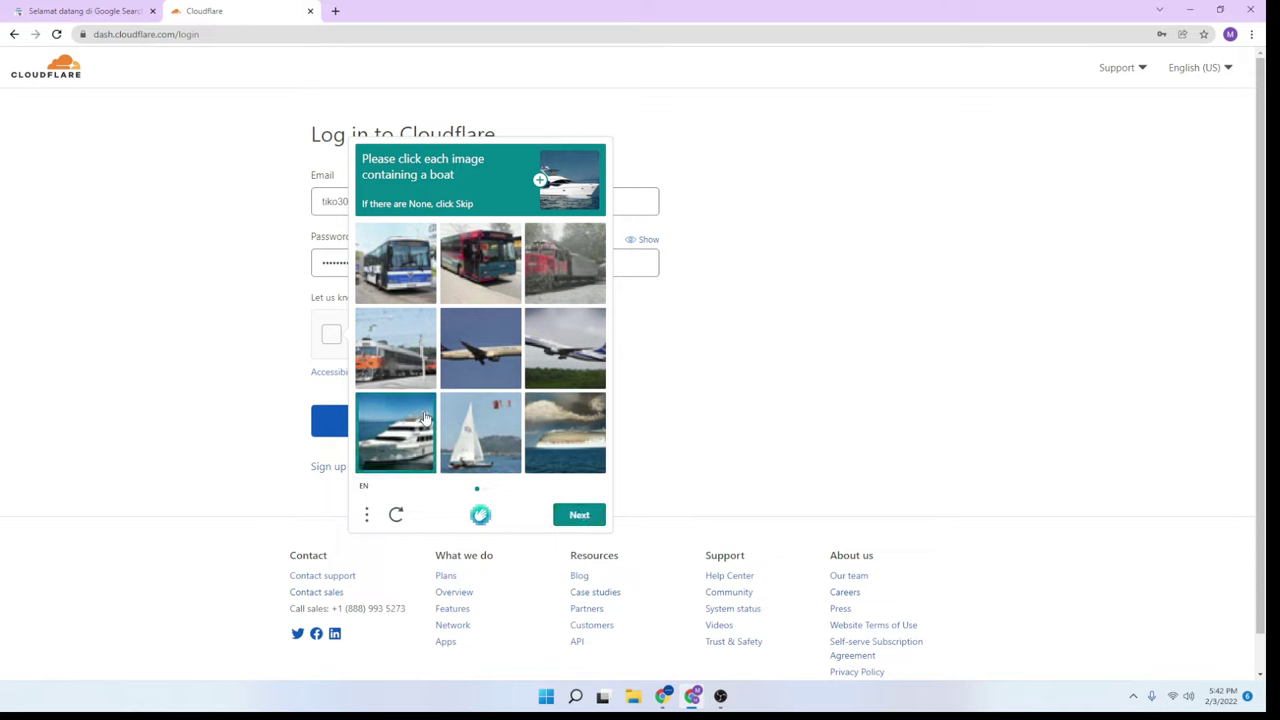
left_click(585, 437)
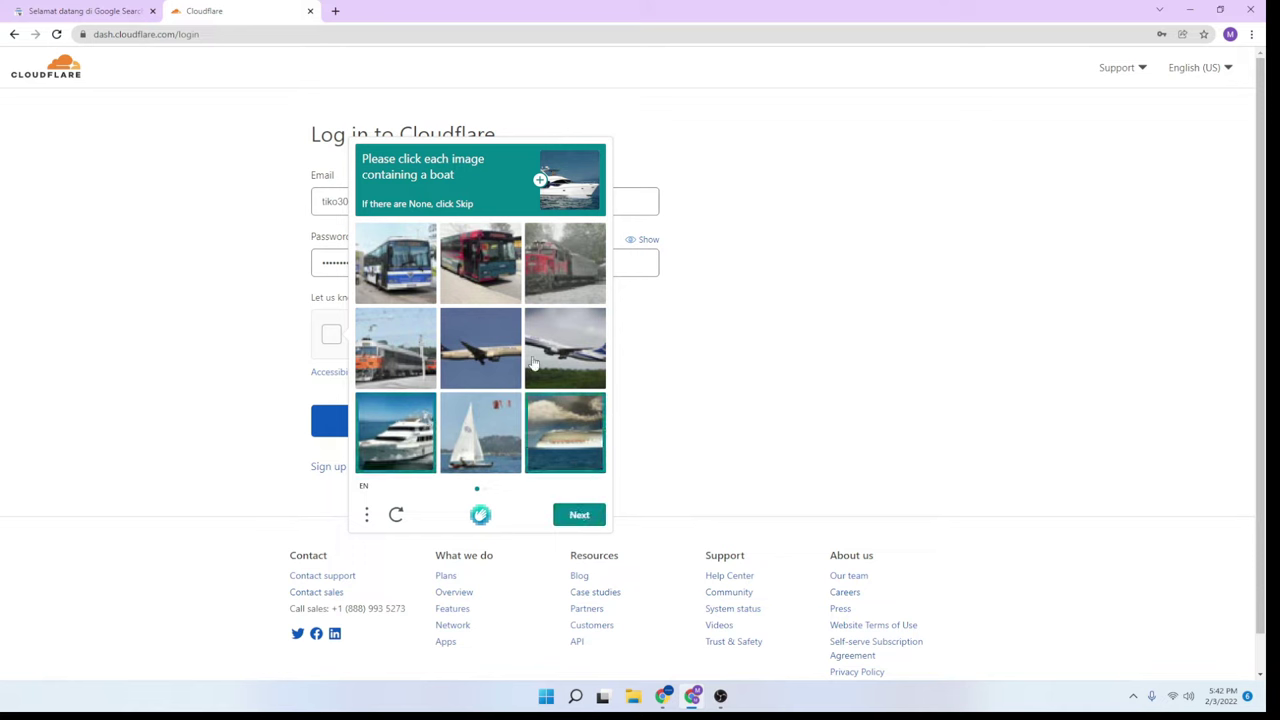
left_click(497, 453)
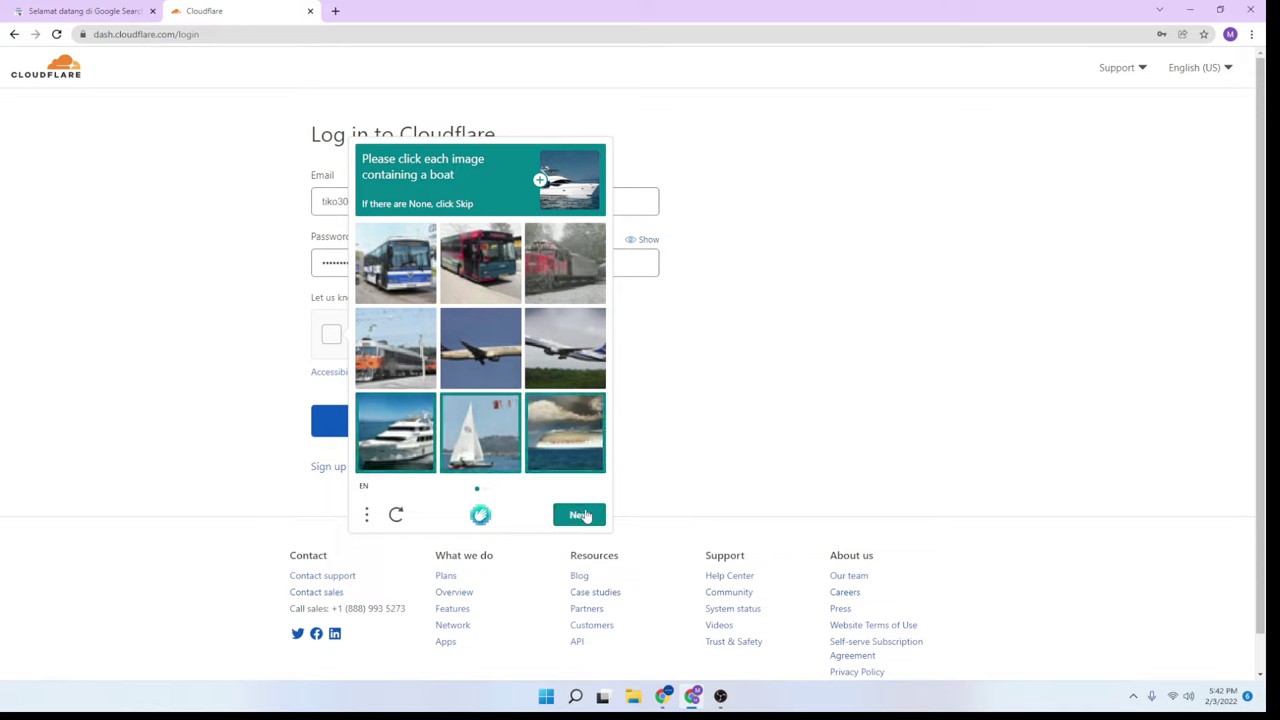
left_click(585, 515)
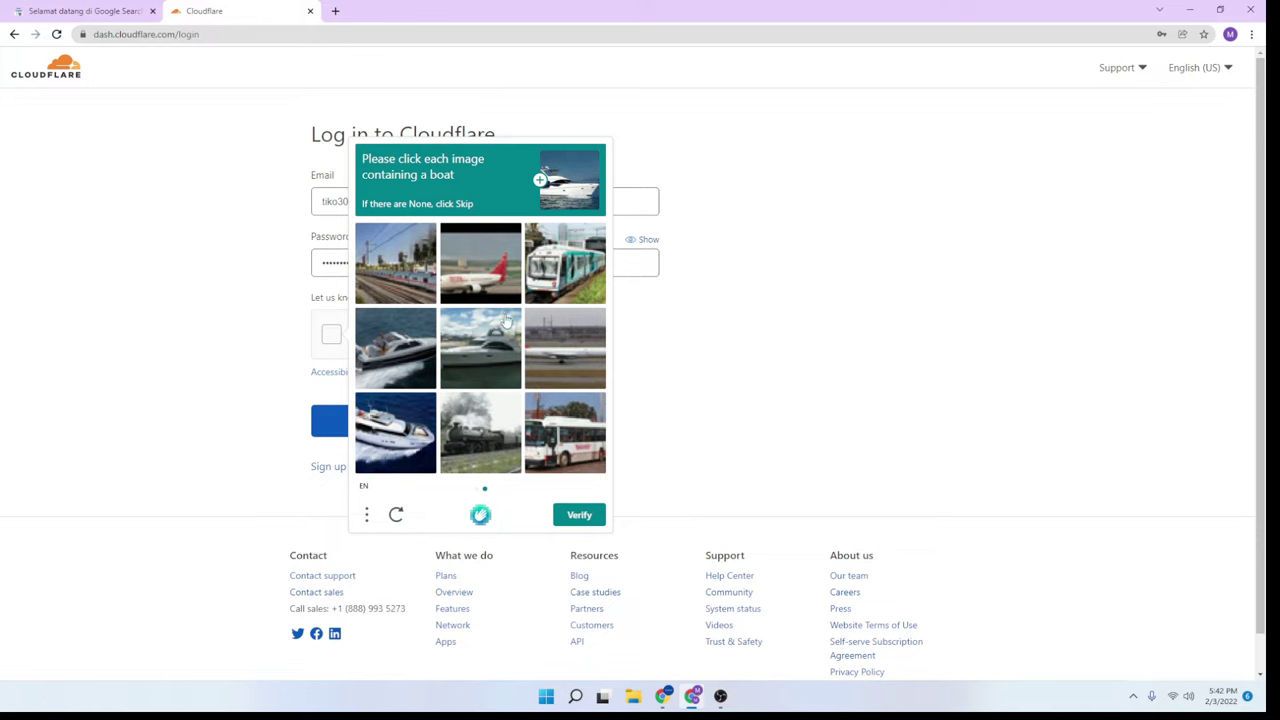
left_click(400, 358)
left_click(381, 455)
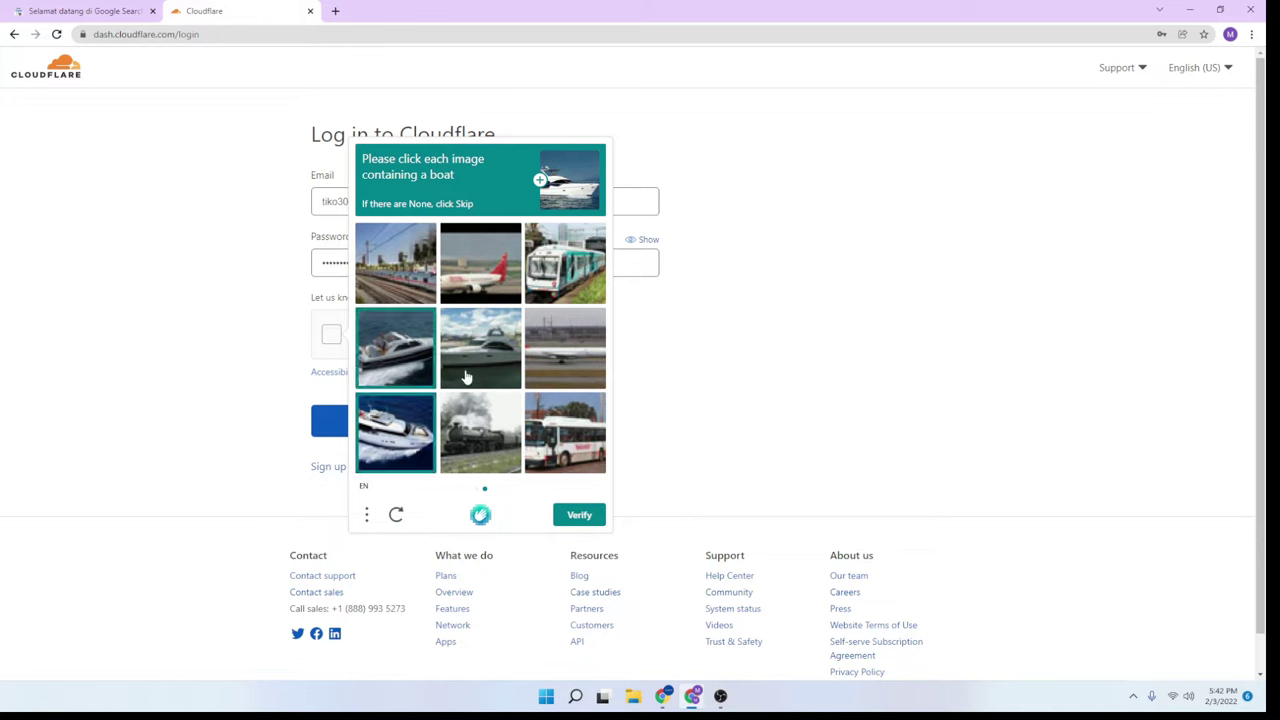
left_click(467, 371)
left_click(596, 514)
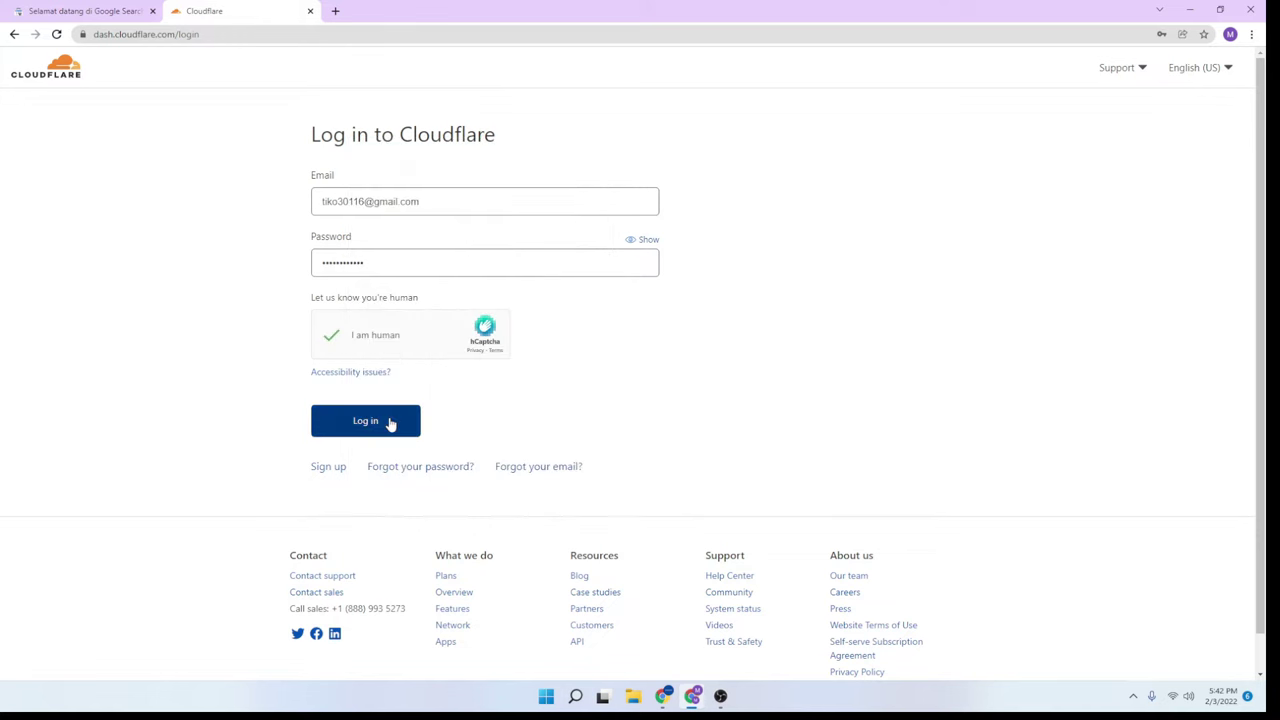
Log in to Cloudflare without saving the password and open the minto.id website
left_click(390, 423)
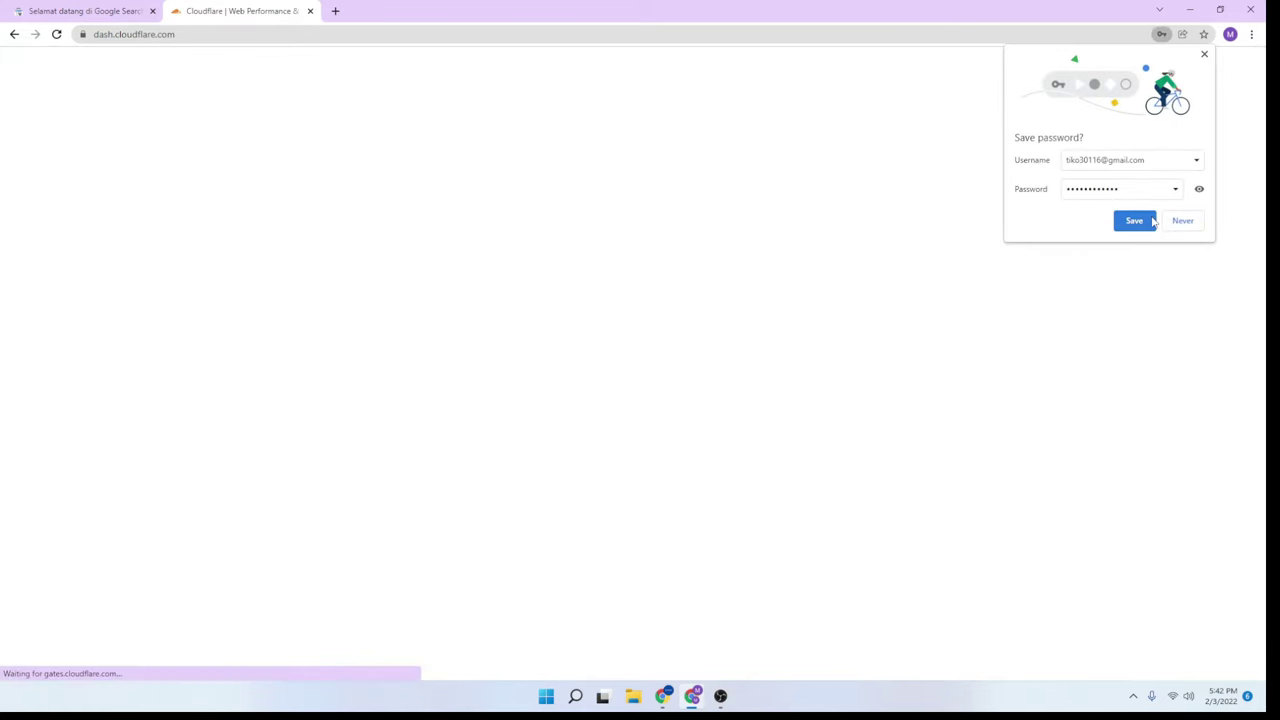
left_click(1180, 220)
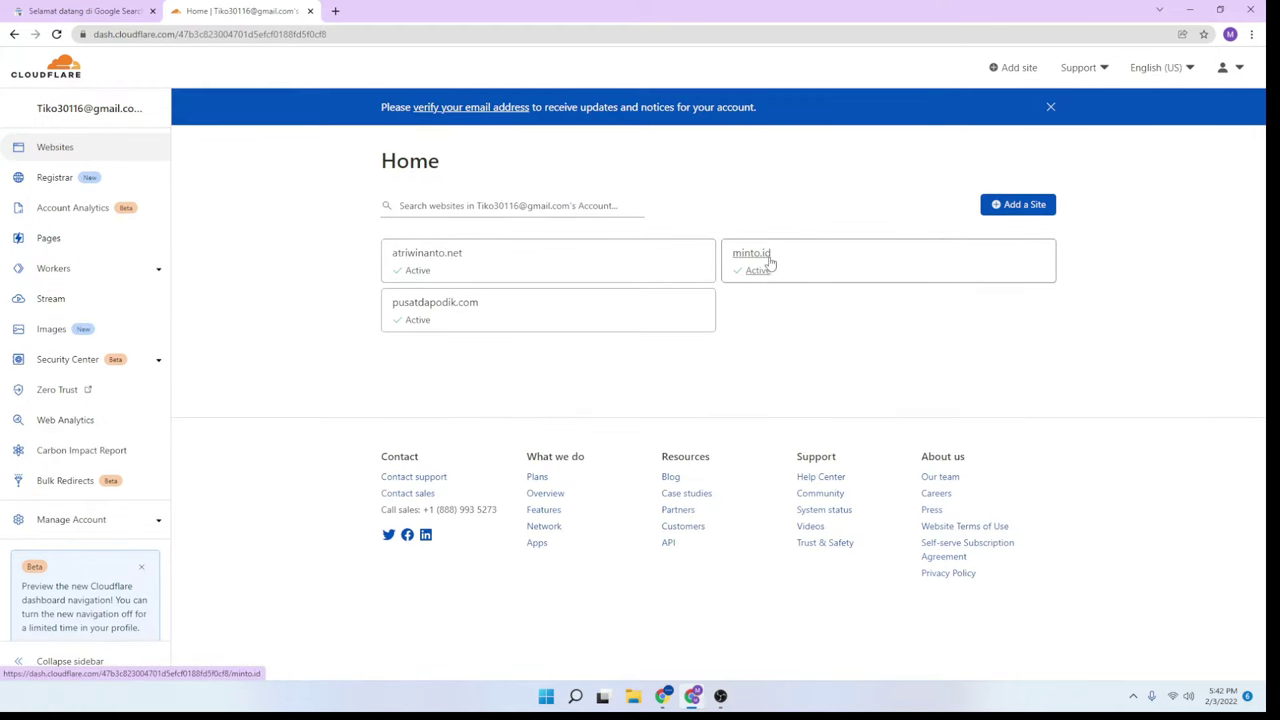
left_click(791, 264)
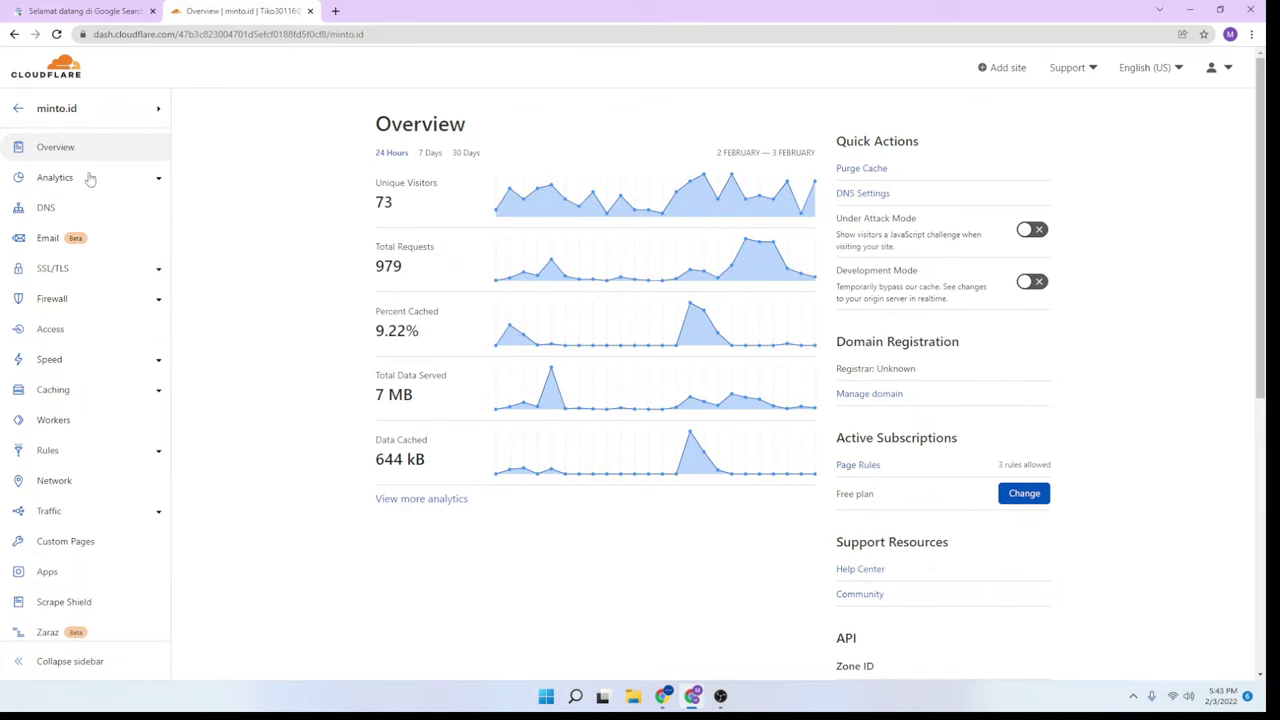
Start a new DNS record for minto.id with type TXT and name @
left_click(63, 207)
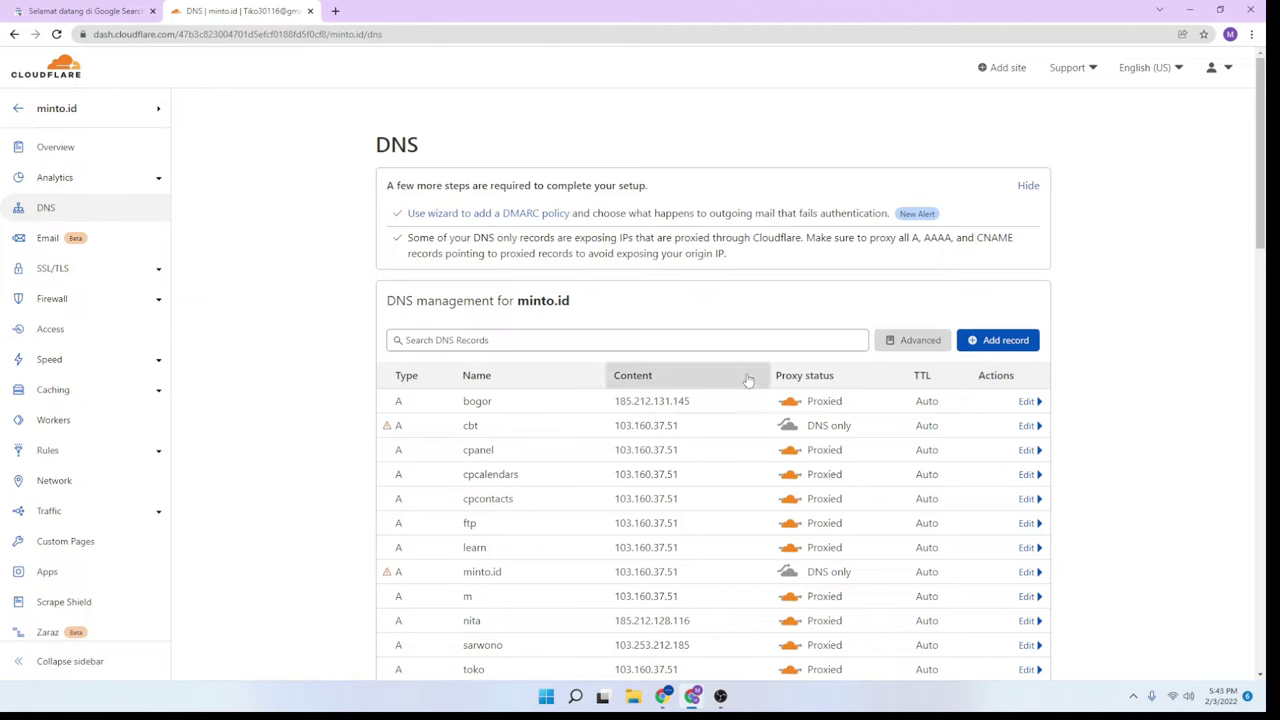
left_click(988, 341)
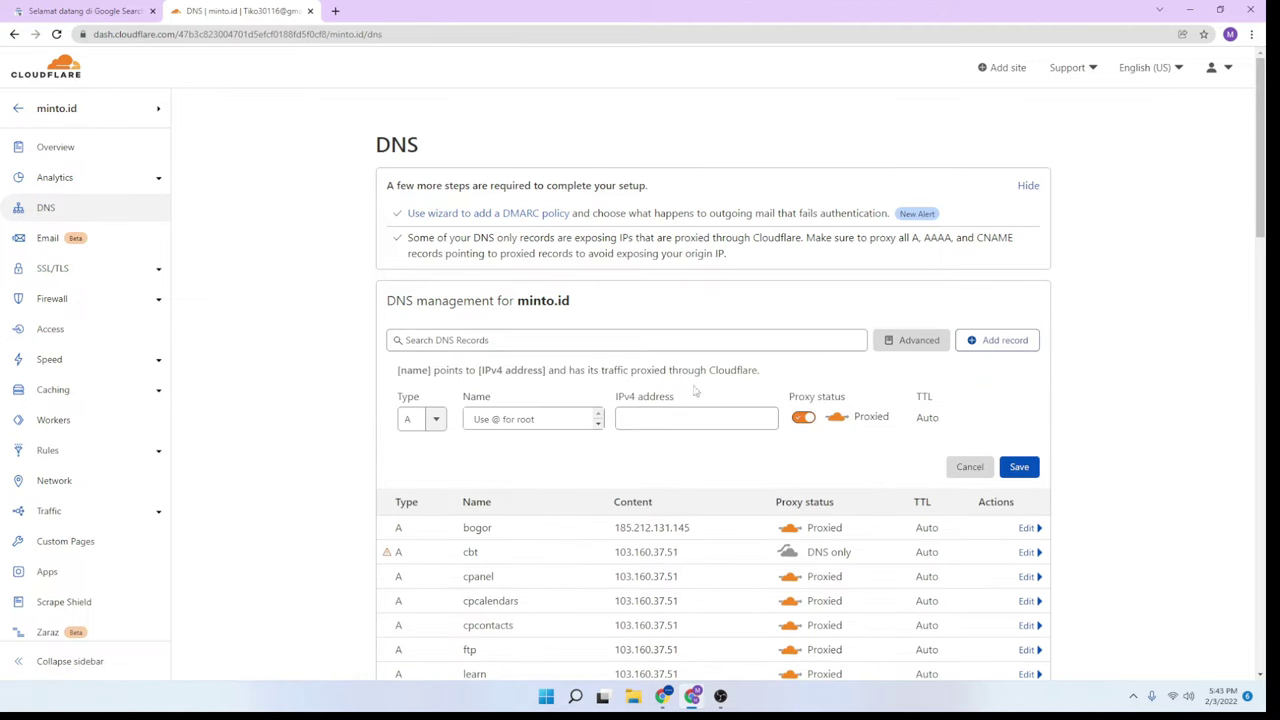
left_click(440, 428)
left_click(440, 424)
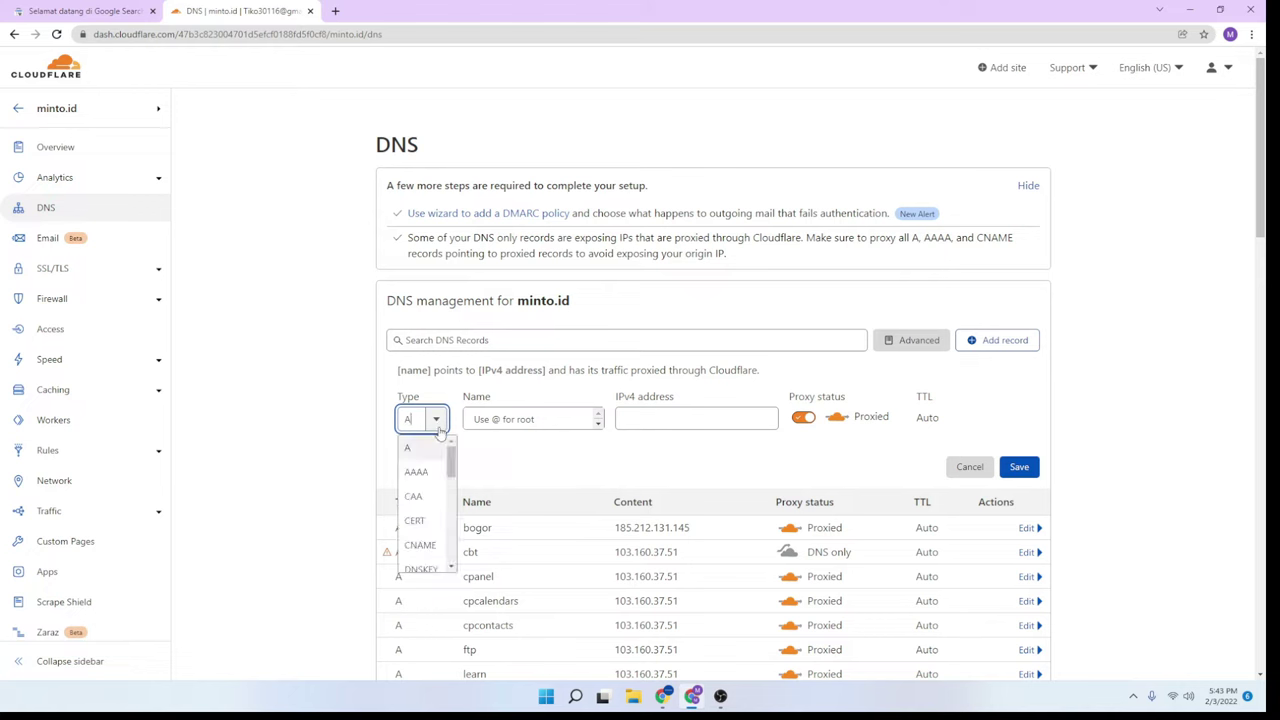
scroll(440, 530, "down", 2)
scroll(440, 531, "down", 4)
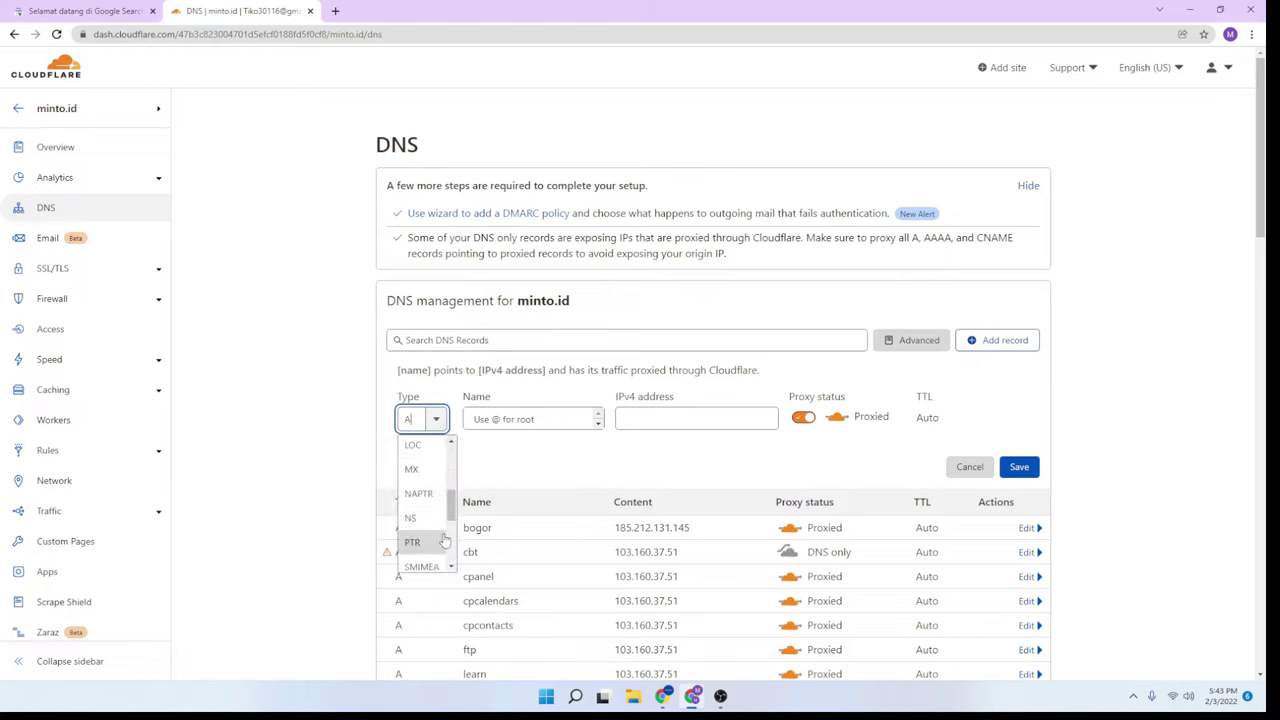
left_click(425, 536)
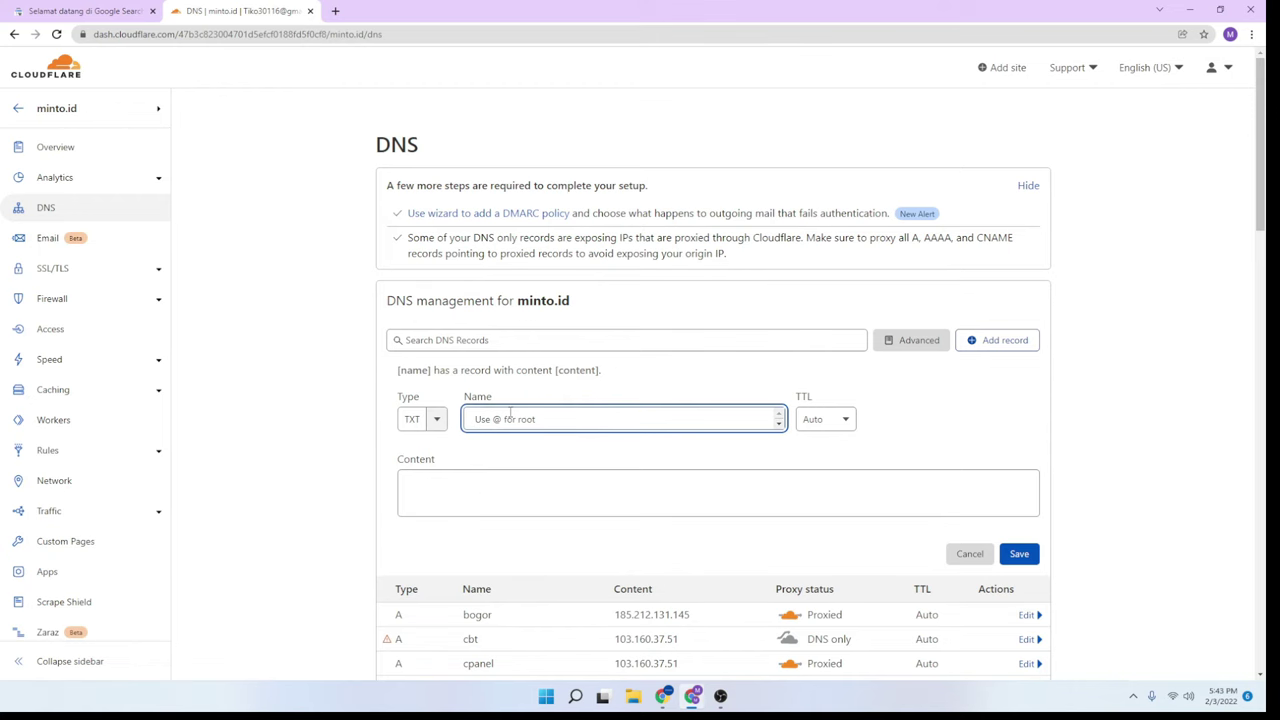
type("@")
Copy the site verification token from Search Console into the TXT record's content in Cloudflare and save the record
left_click(449, 491)
left_click(85, 11)
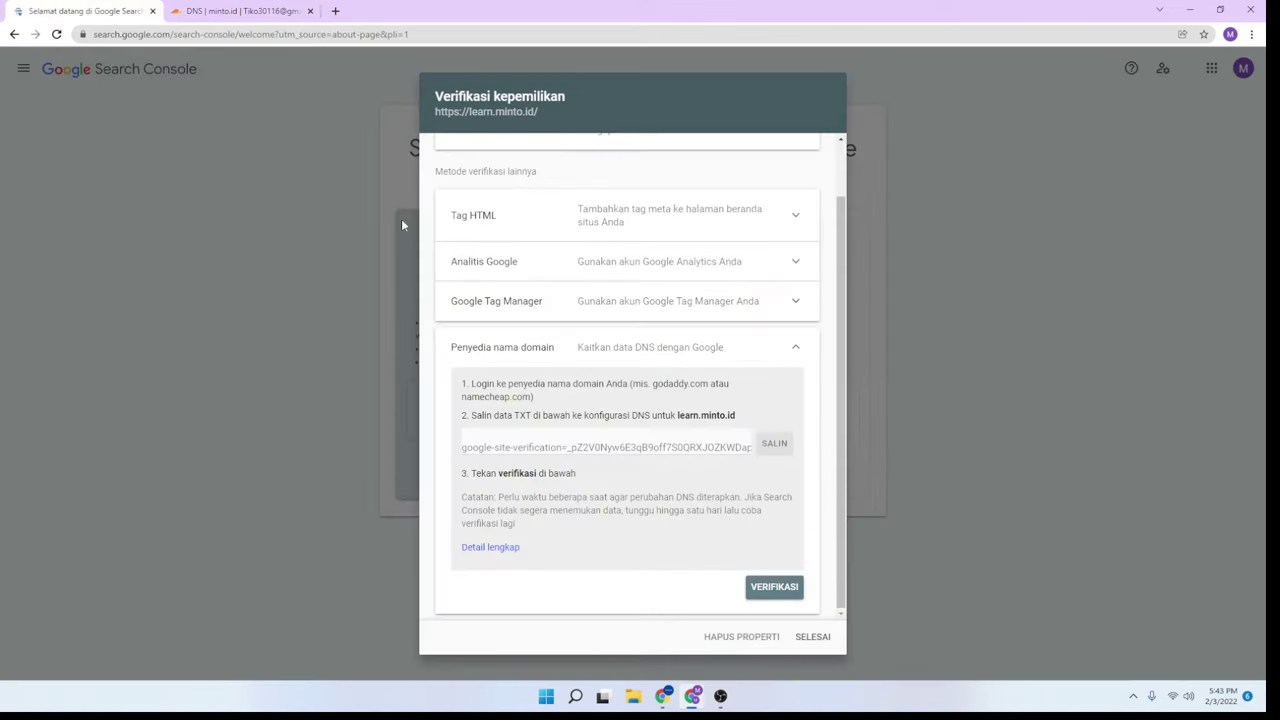
left_click(774, 443)
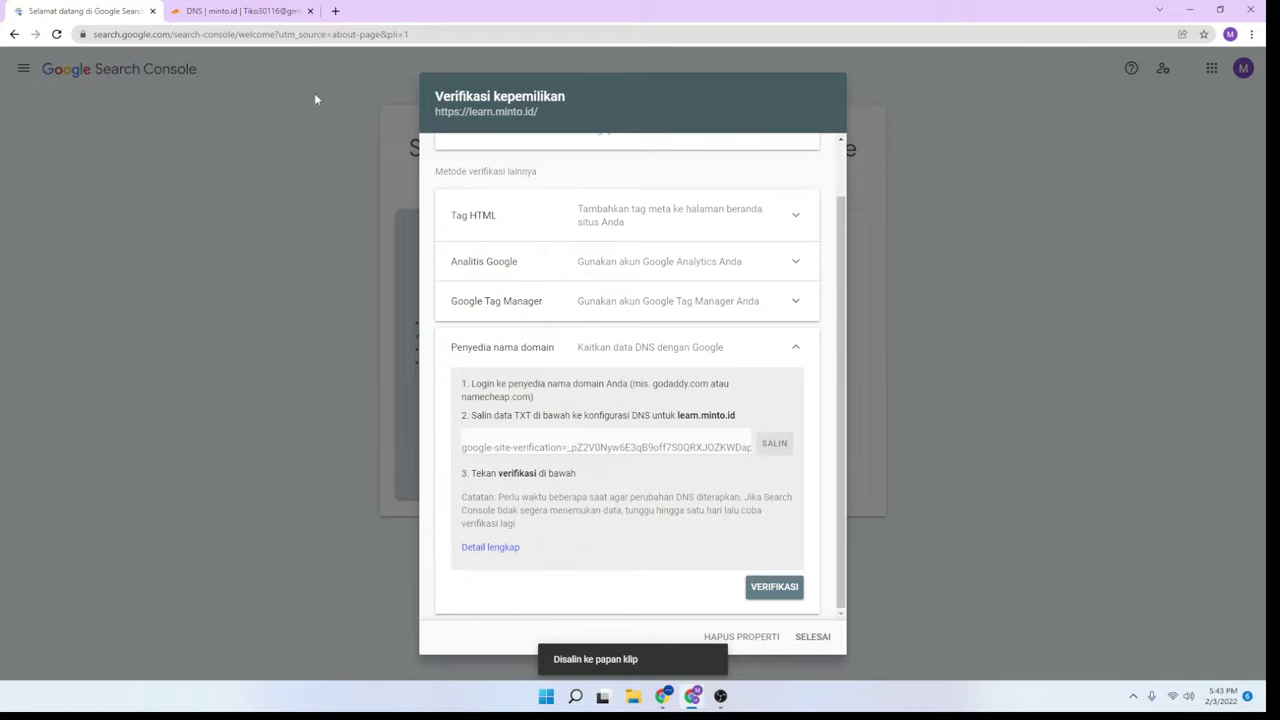
left_click(240, 11)
type("google-site-verification=_pZ2V0Nyw6E3qB9off7S0QRXJOZKWDapbAjkrTOMGeA")
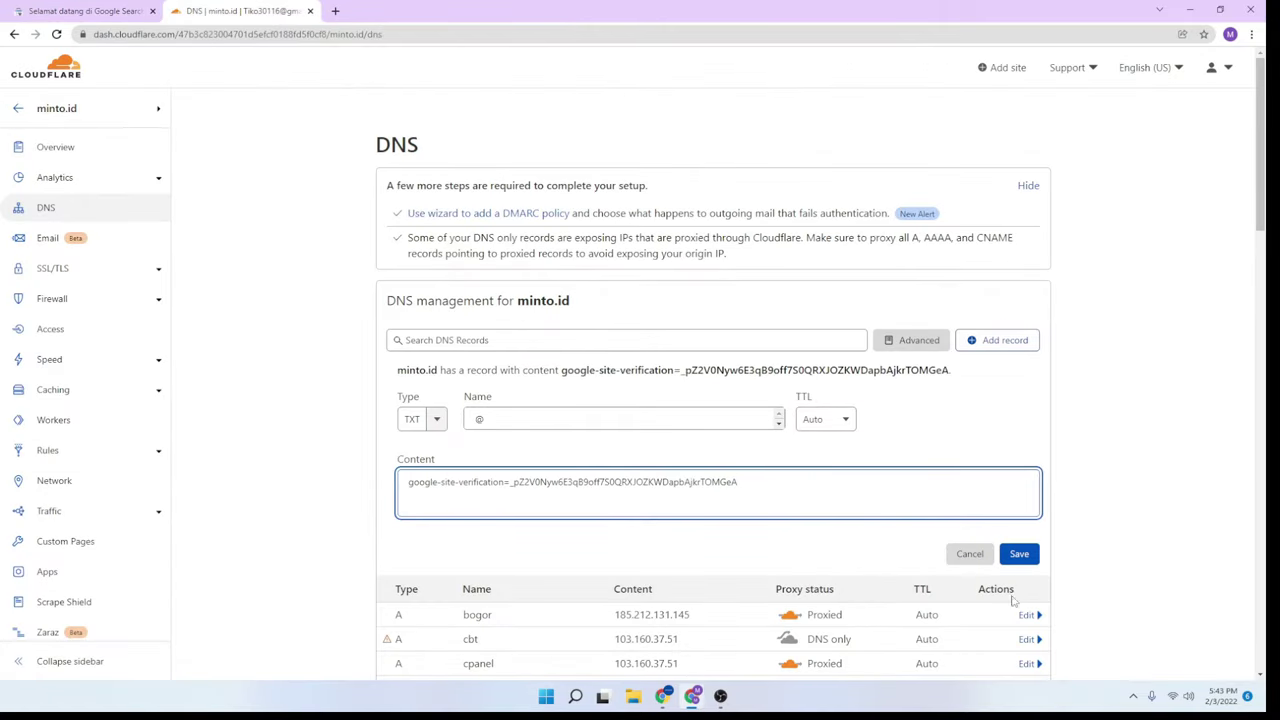
left_click(1018, 555)
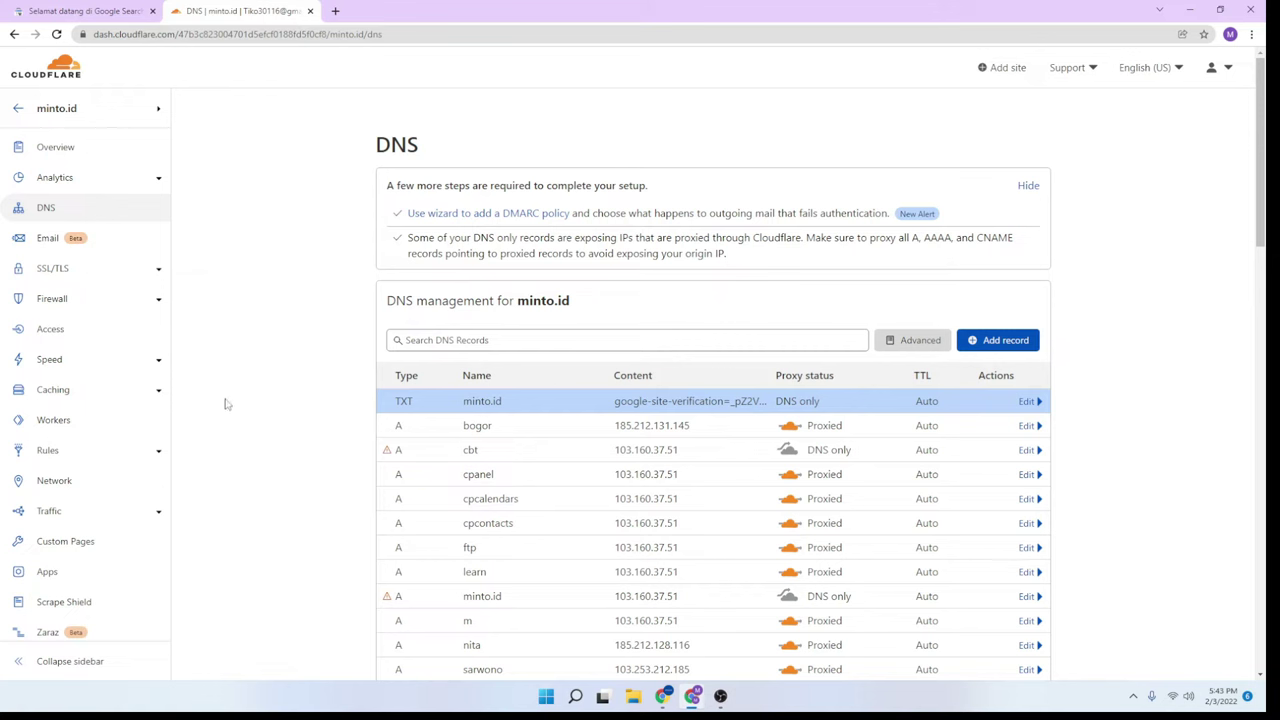
Switch to Search Console and try to verify ownership of learn.minto.id with the domain name provider method
left_click(50, 10)
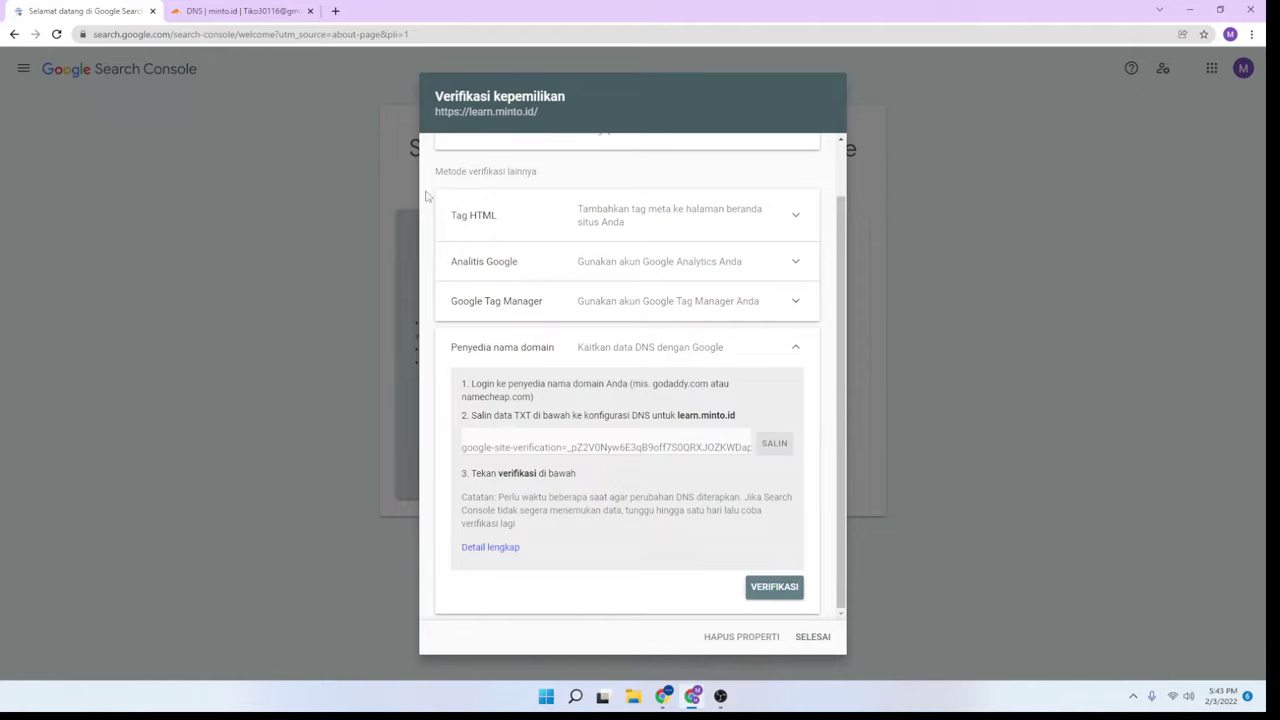
left_click(766, 588)
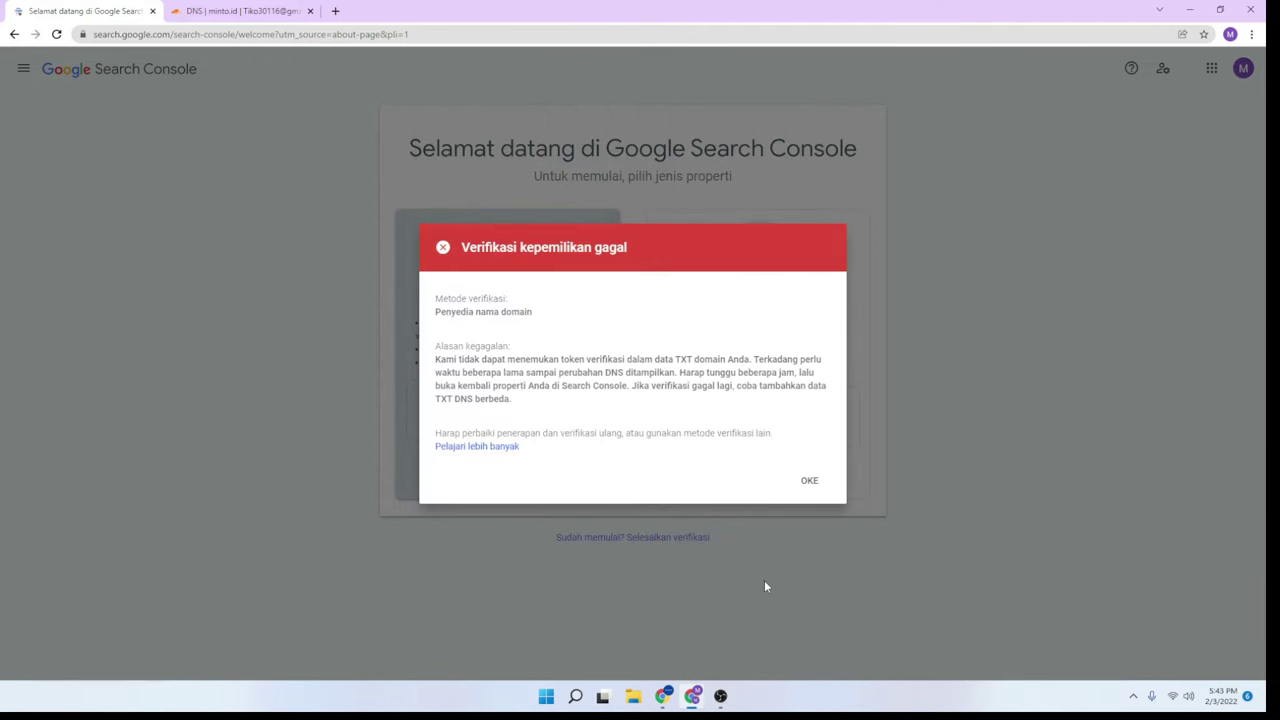
left_click(809, 483)
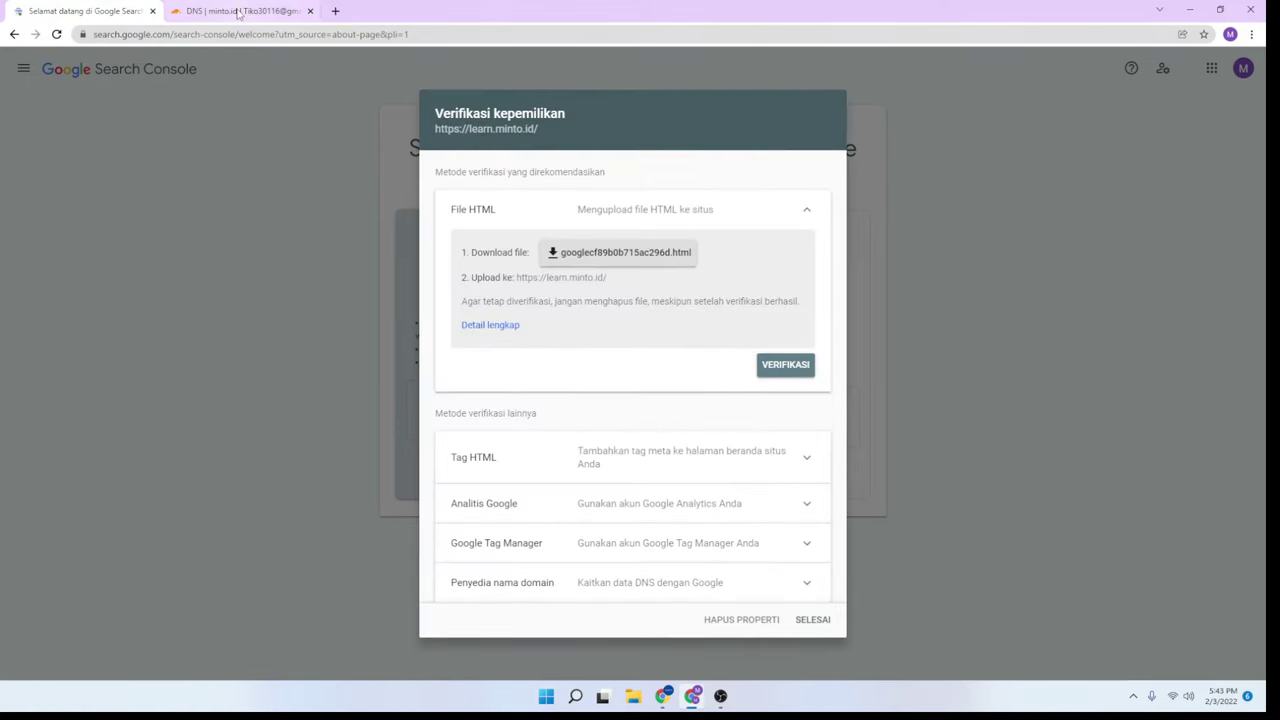
Change the name of the site verification TXT record in Cloudflare to learn and save it
left_click(239, 13)
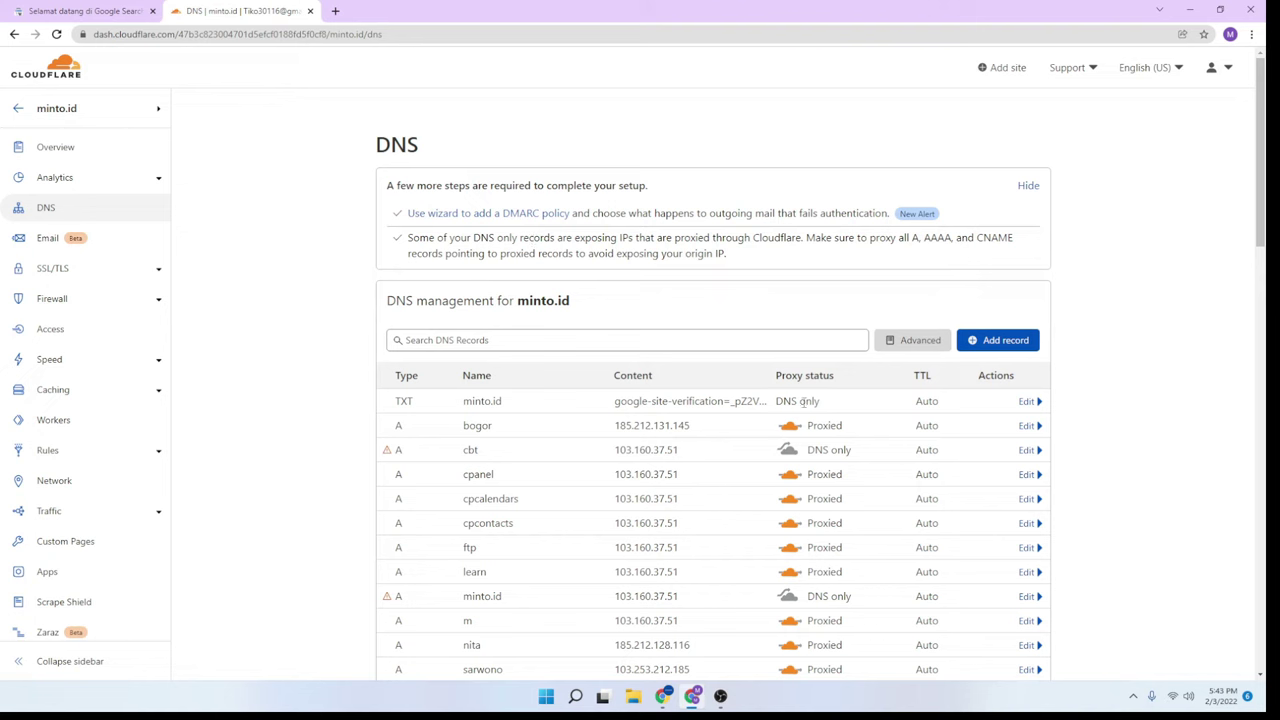
left_click(1026, 401)
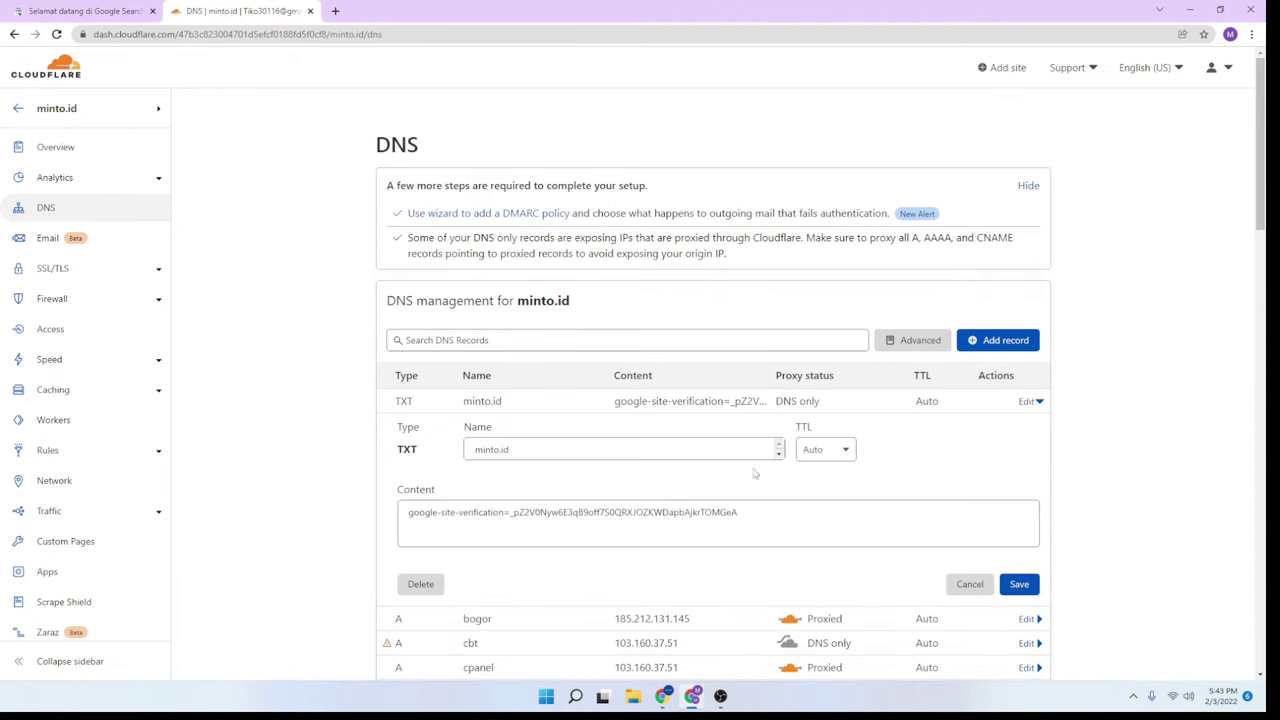
left_click(474, 451)
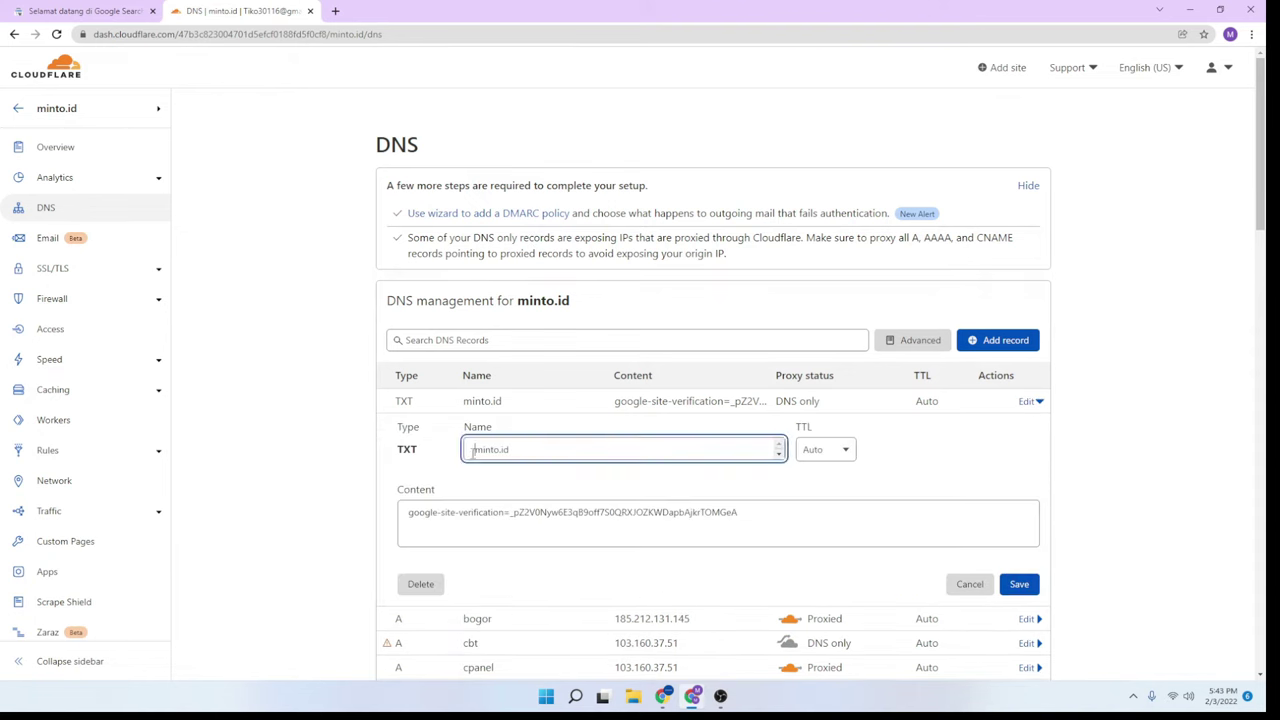
type("dearn")
key("BackSpace")
key("BackSpace")
type("n")
left_click(1019, 586)
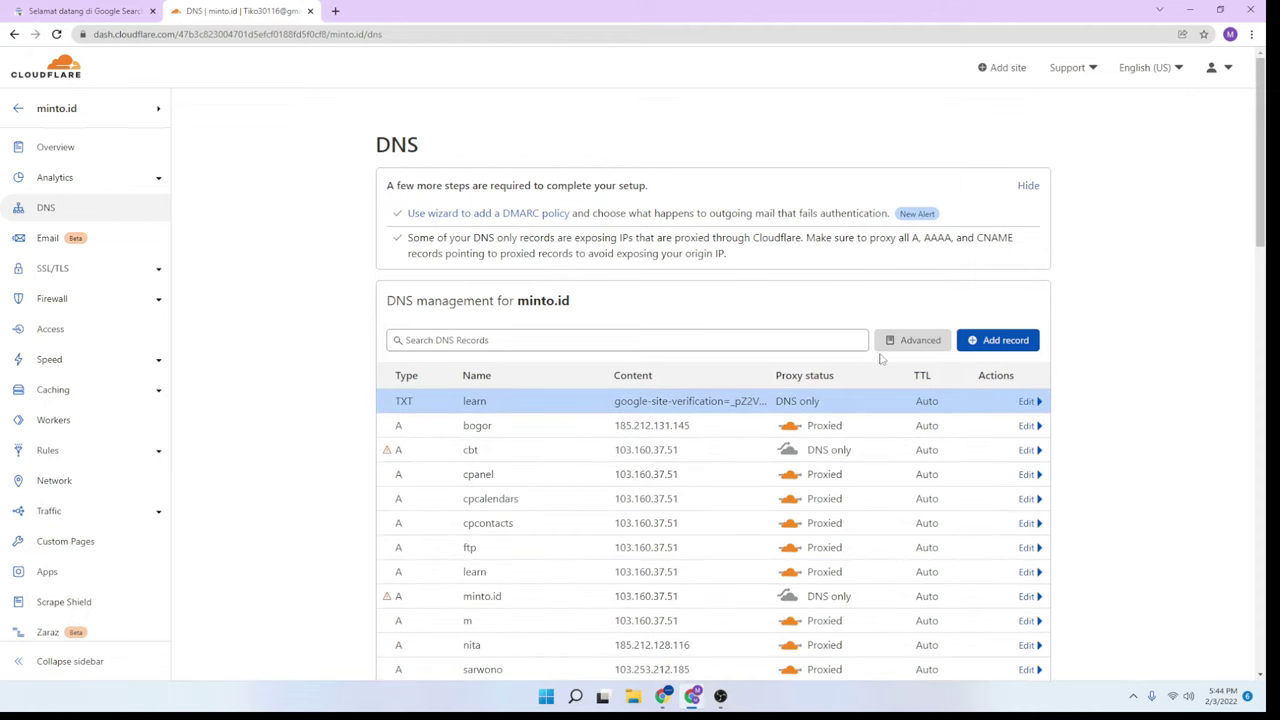
left_click(1028, 401)
left_click(1019, 586)
Verify ownership of learn.minto.id in Search Console with the domain name provider method and open the property's overview
left_click(116, 10)
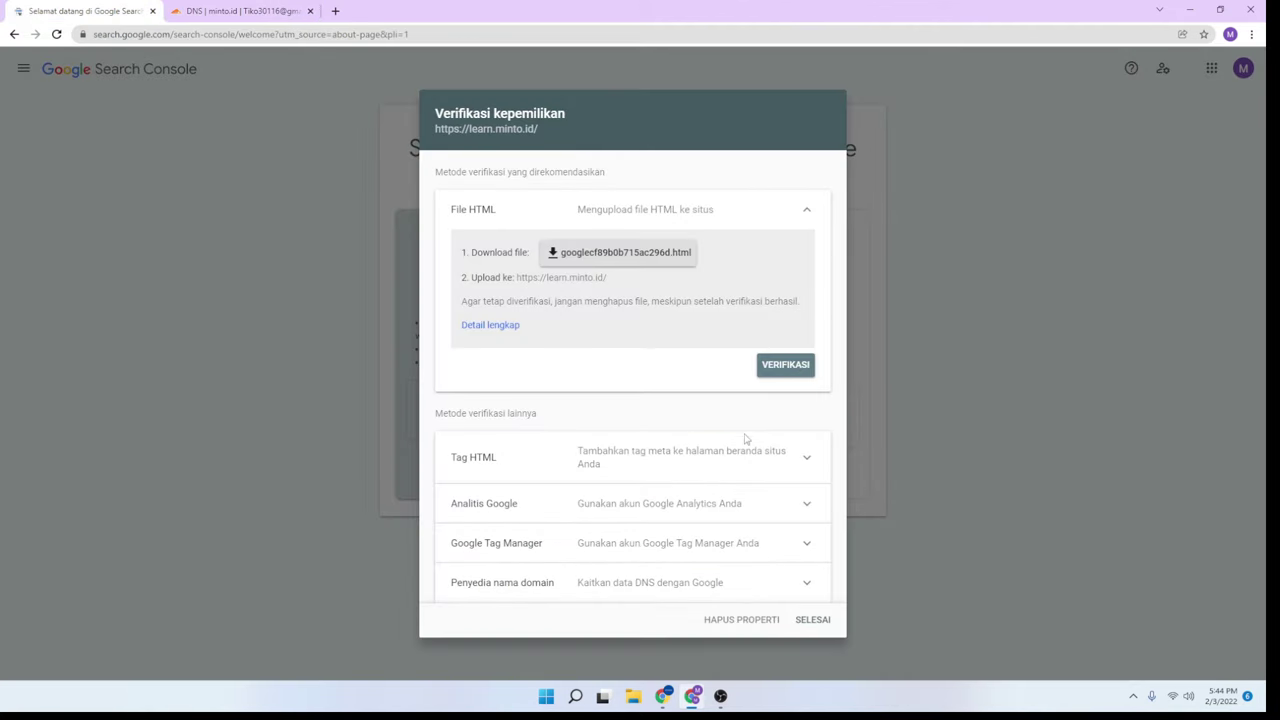
left_click(712, 596)
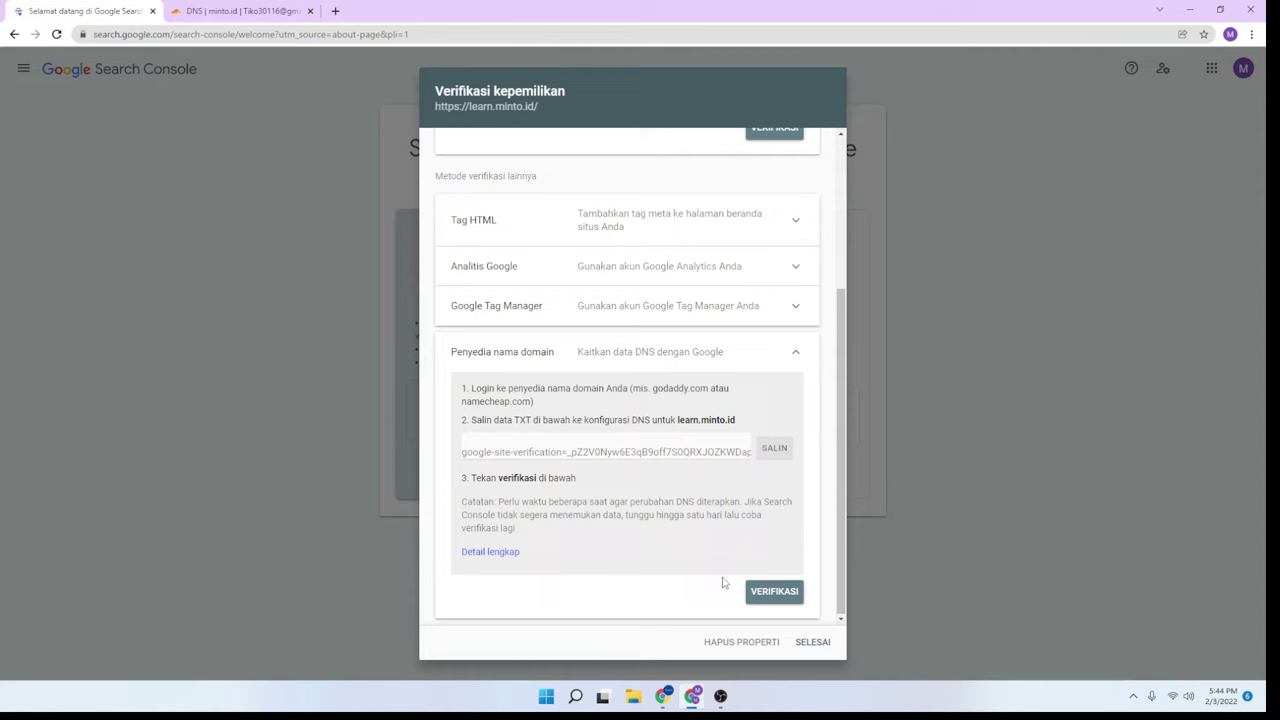
left_click(792, 595)
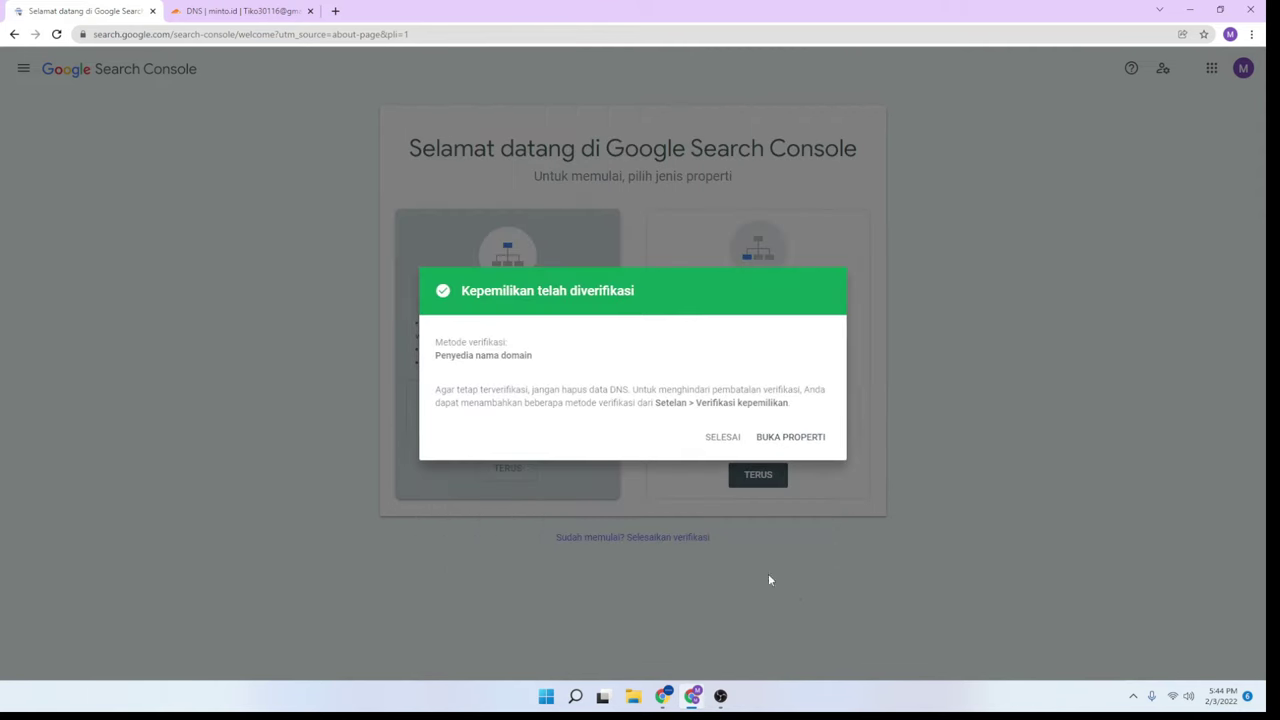
left_click(786, 441)
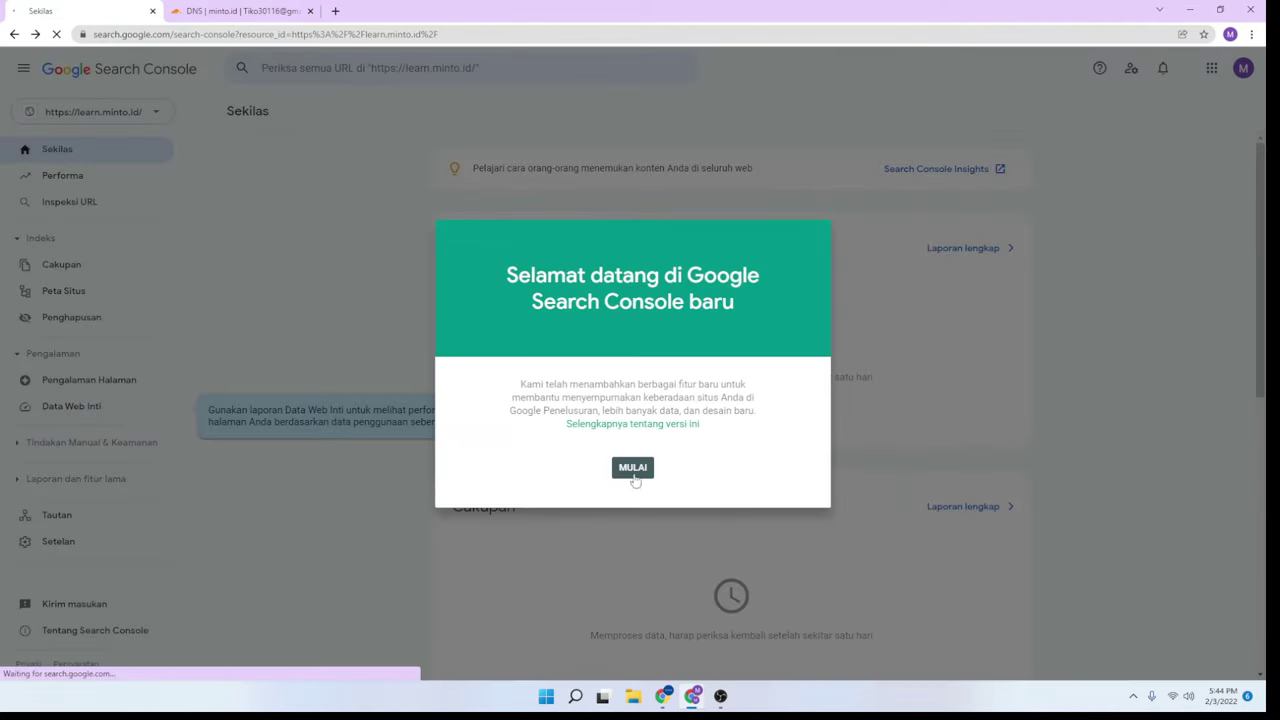
left_click(633, 476)
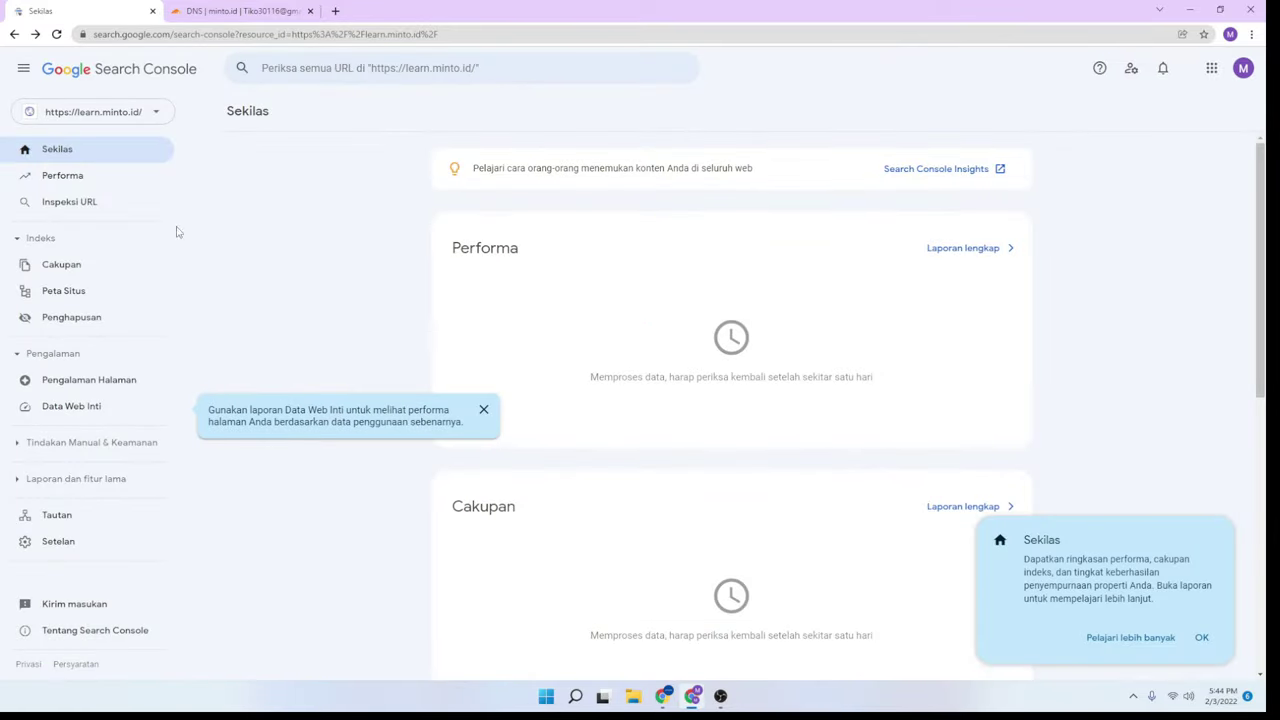
Open the learn.minto.id website in a new browser tab
left_click(334, 12)
left_click(110, 11)
left_click(412, 10)
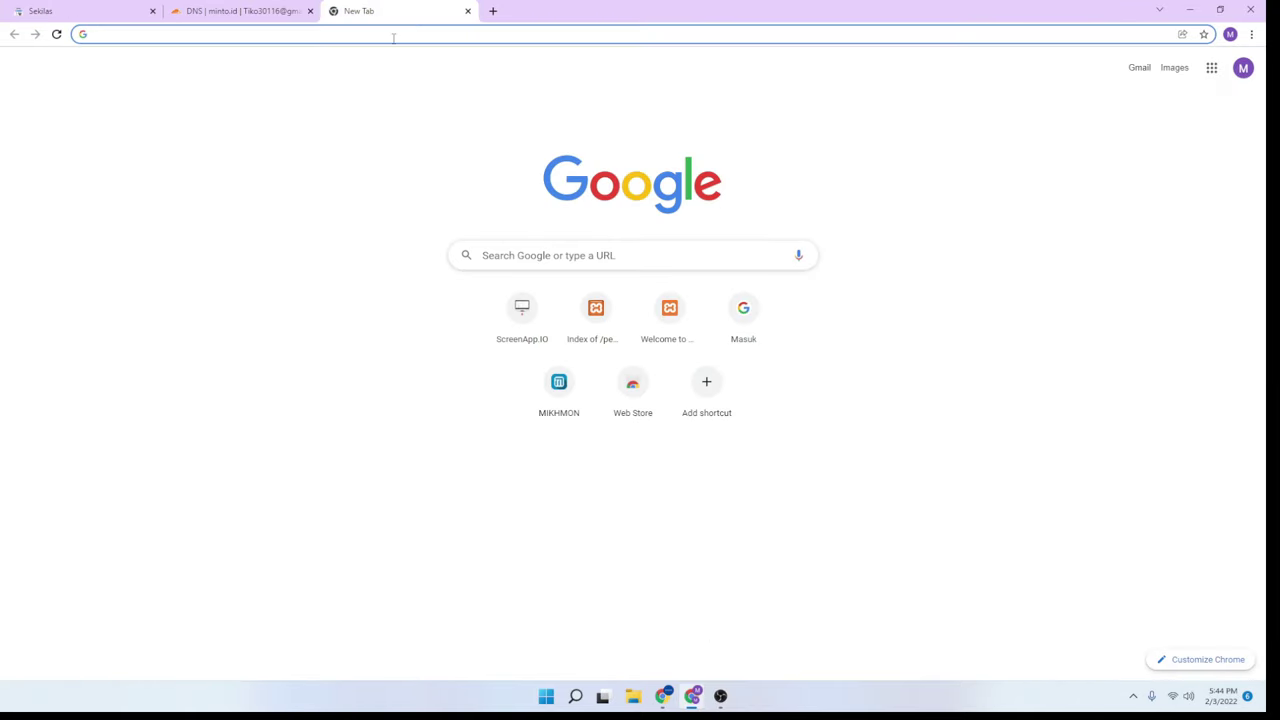
left_click(393, 37)
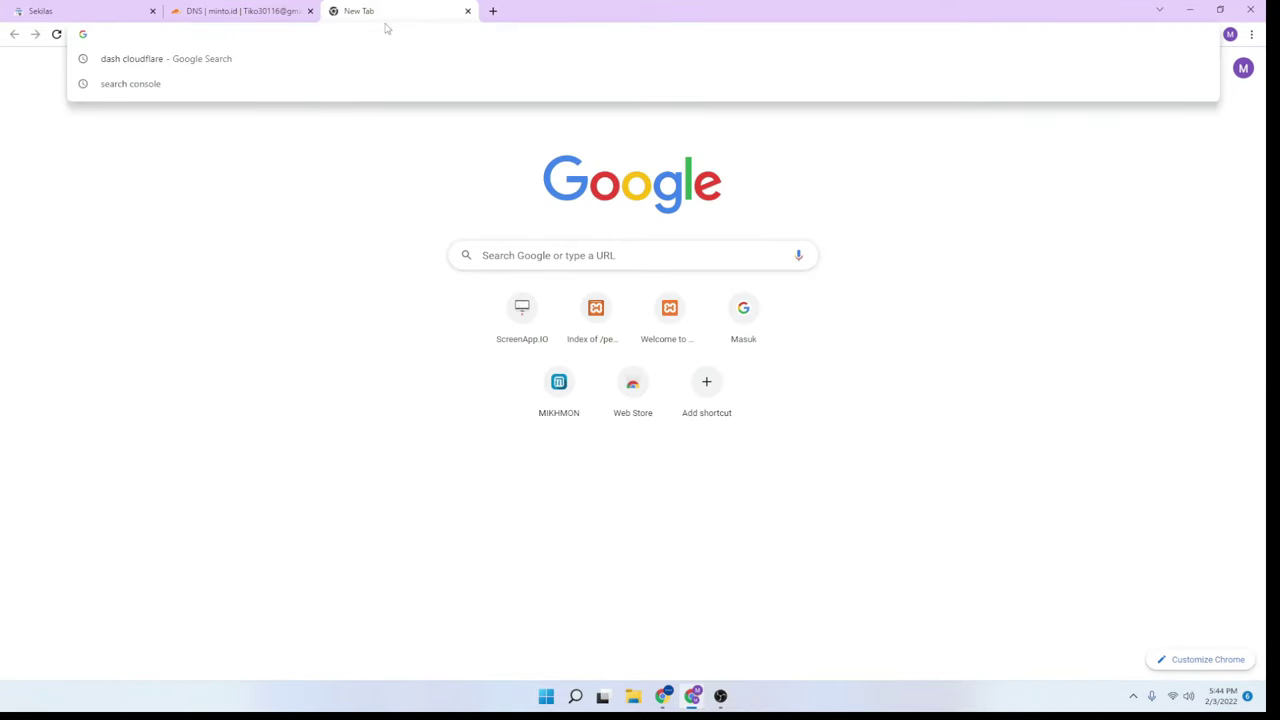
type("lear")
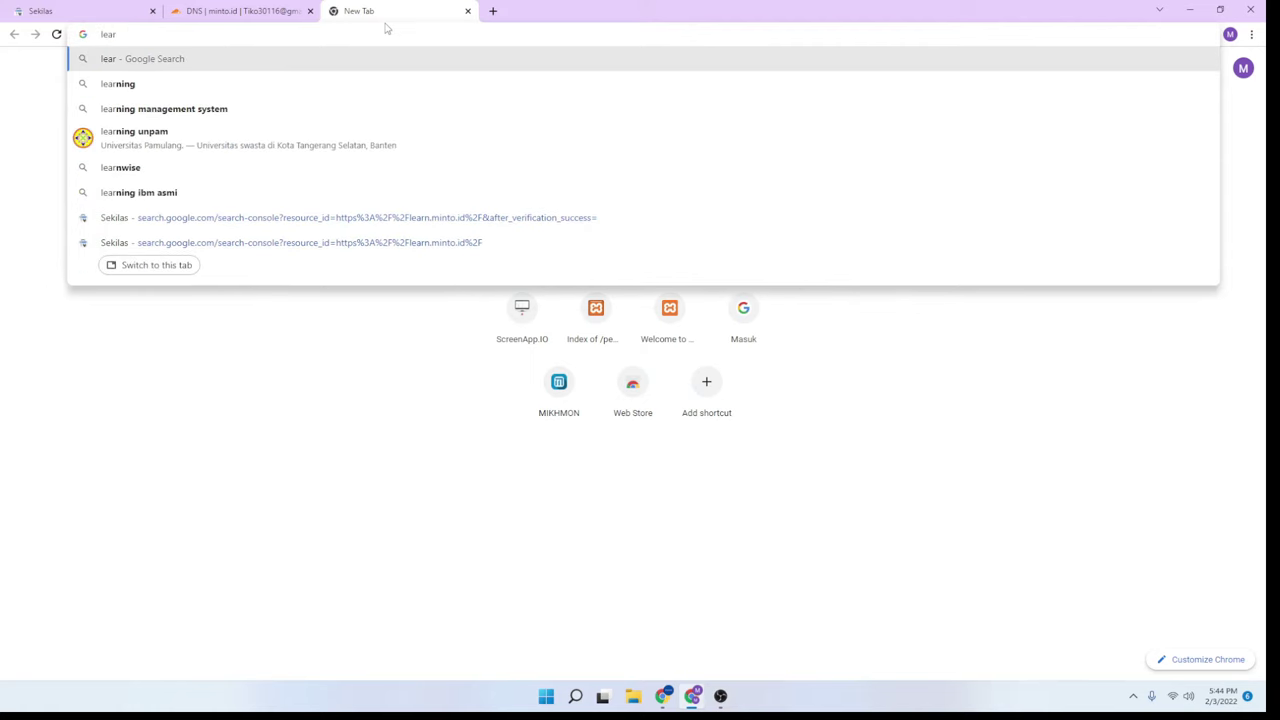
type("n.minto")
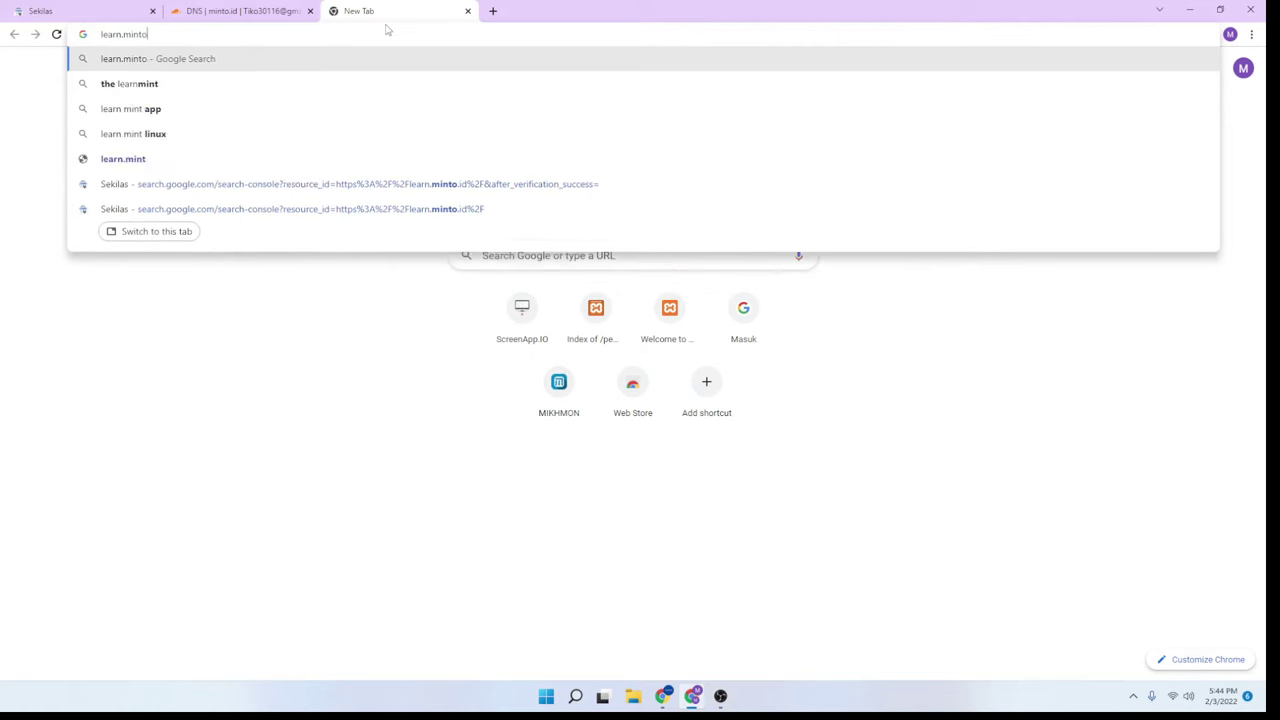
type(".id")
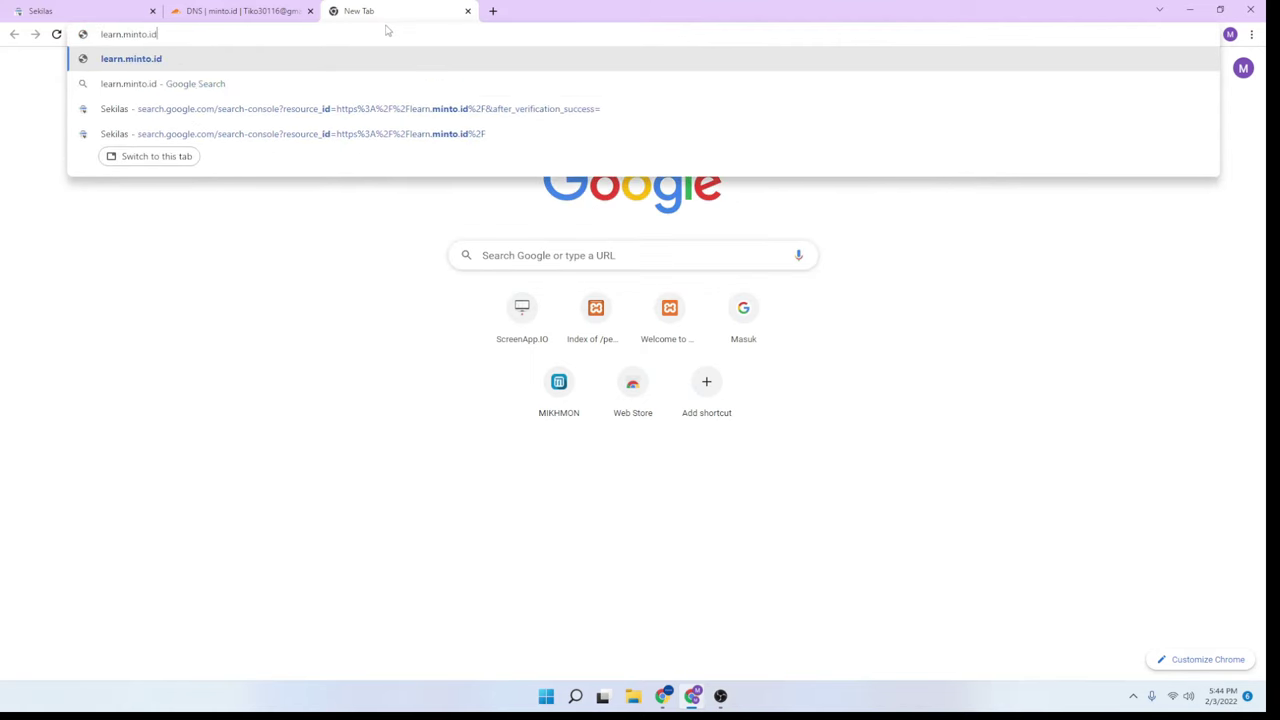
key("Return")
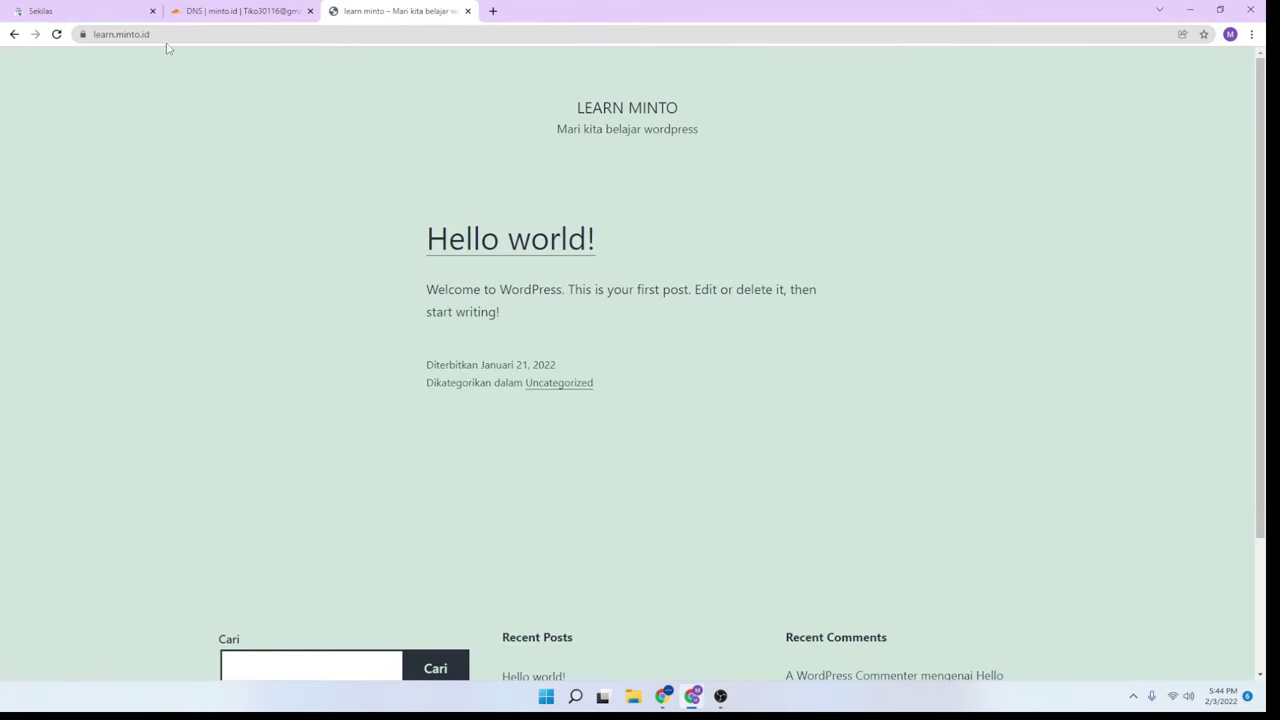
left_click(165, 36)
key("ctrl+c")
left_click(66, 11)
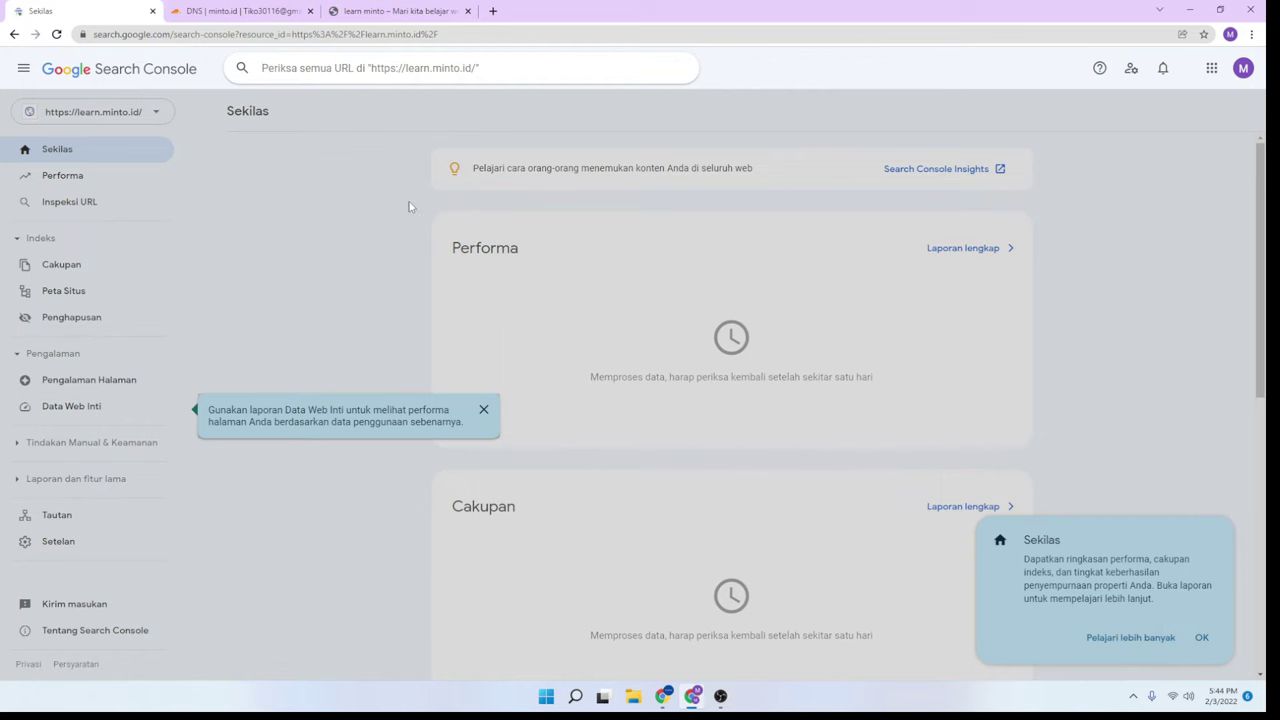
left_click(360, 77)
key("ctrl+v")
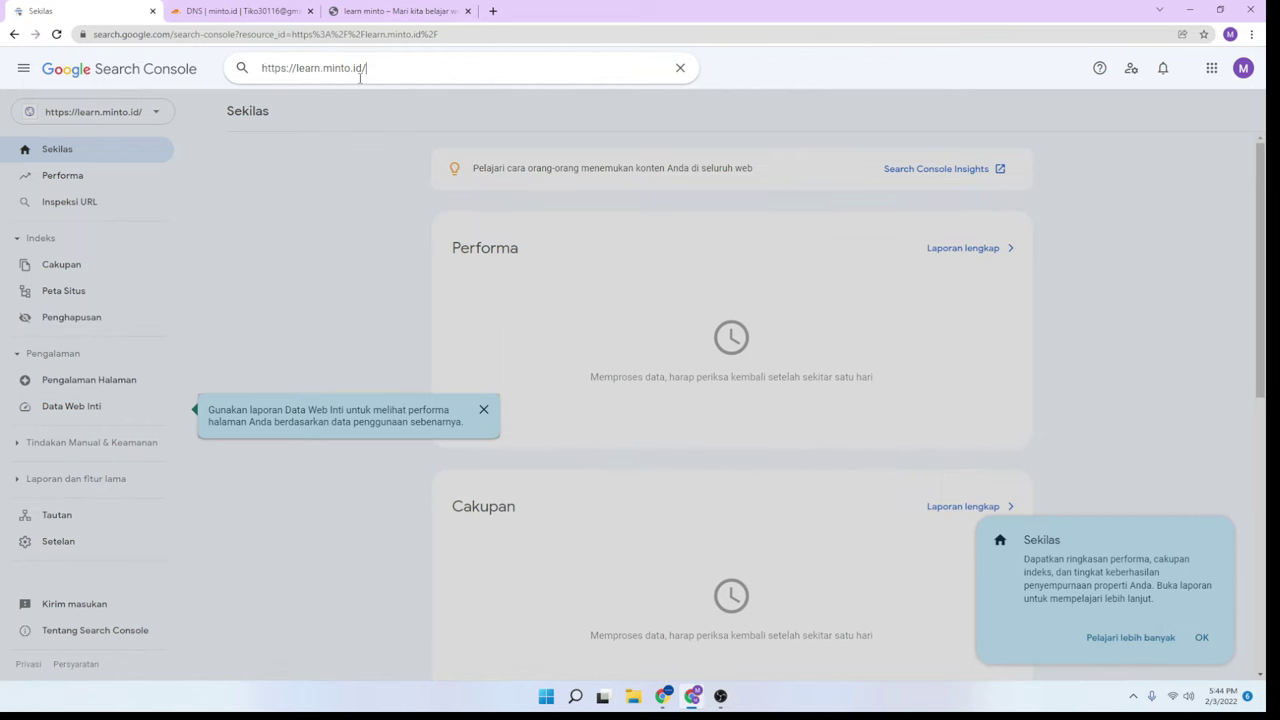
key("Return")
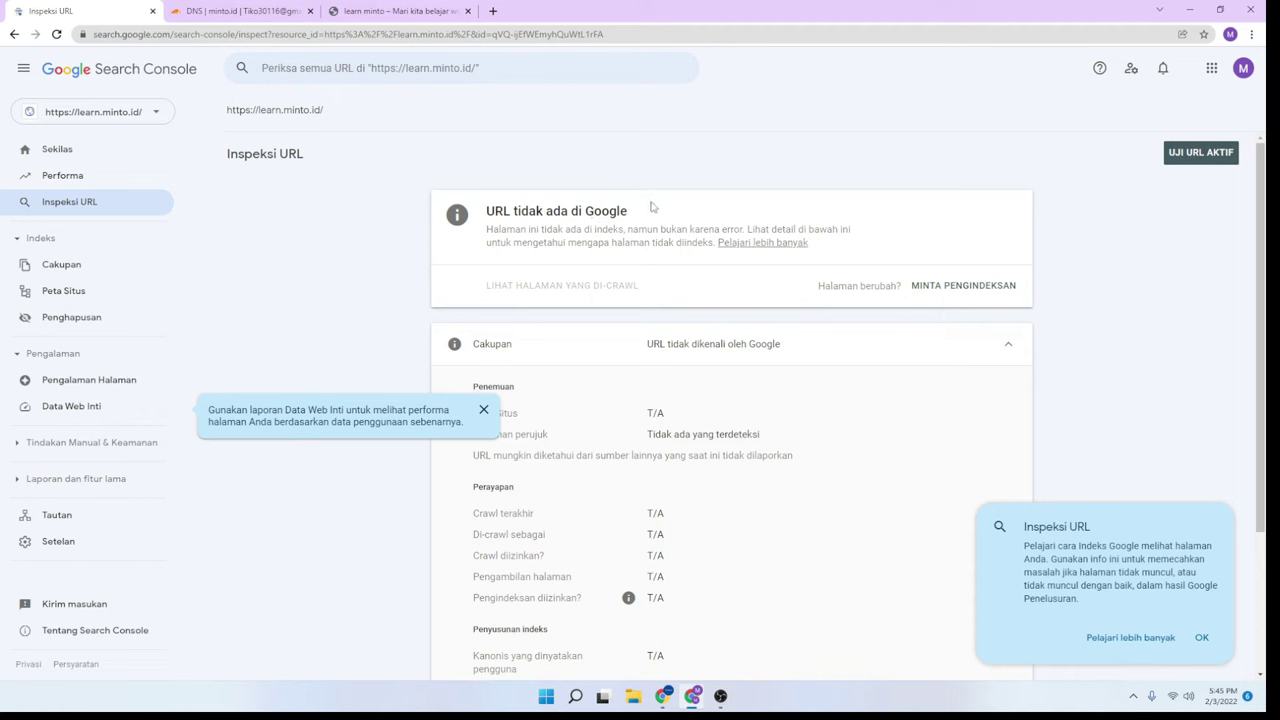
left_click_drag(645, 214, 483, 200)
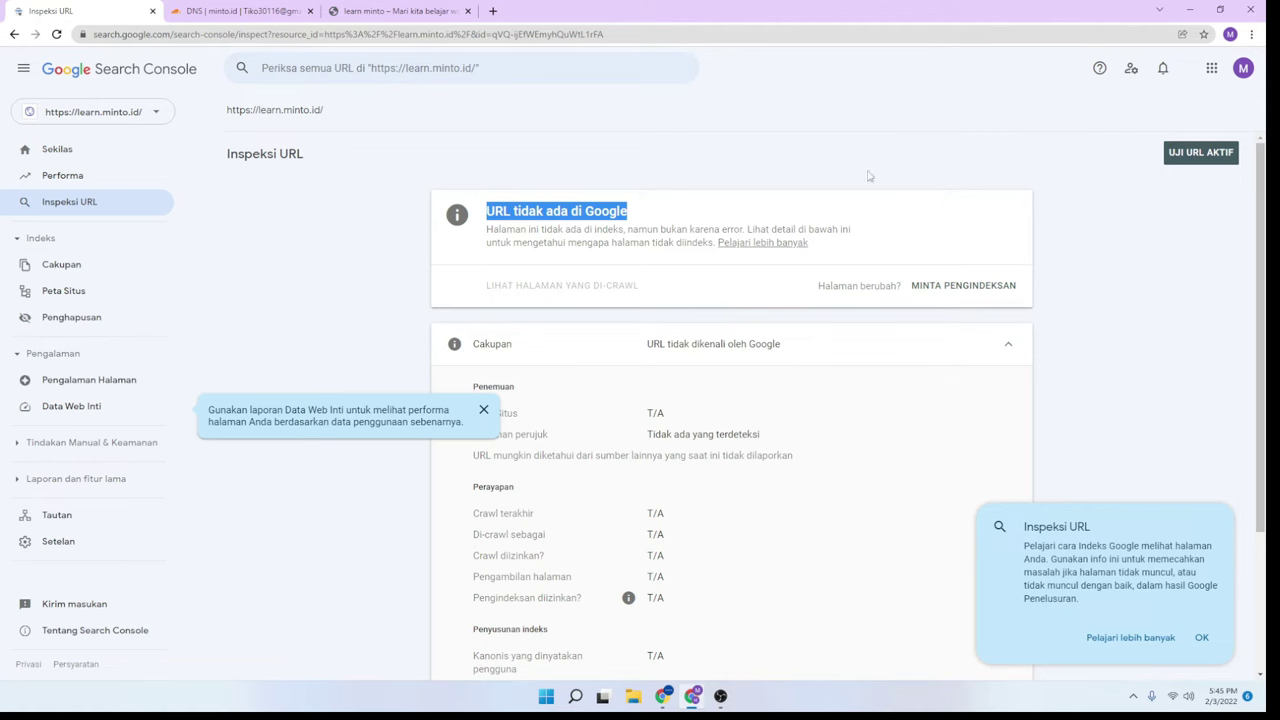
left_click(980, 196)
left_click(990, 286)
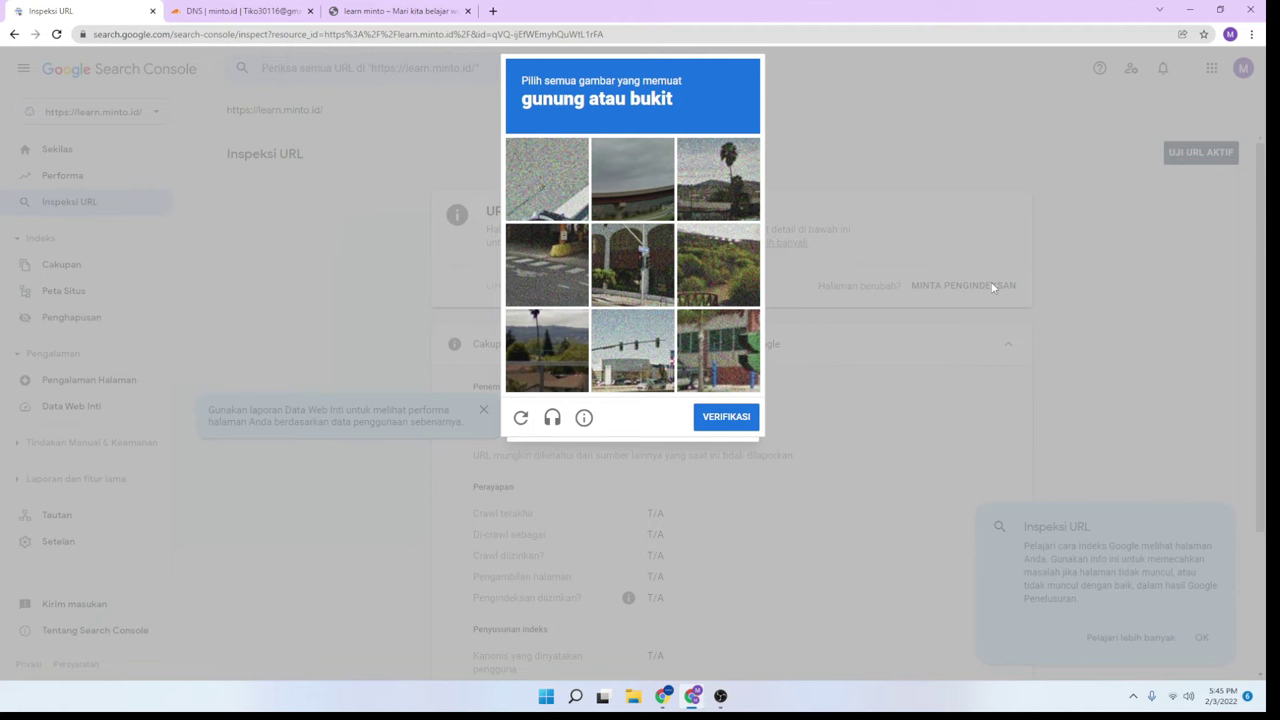
left_click(715, 182)
left_click(716, 278)
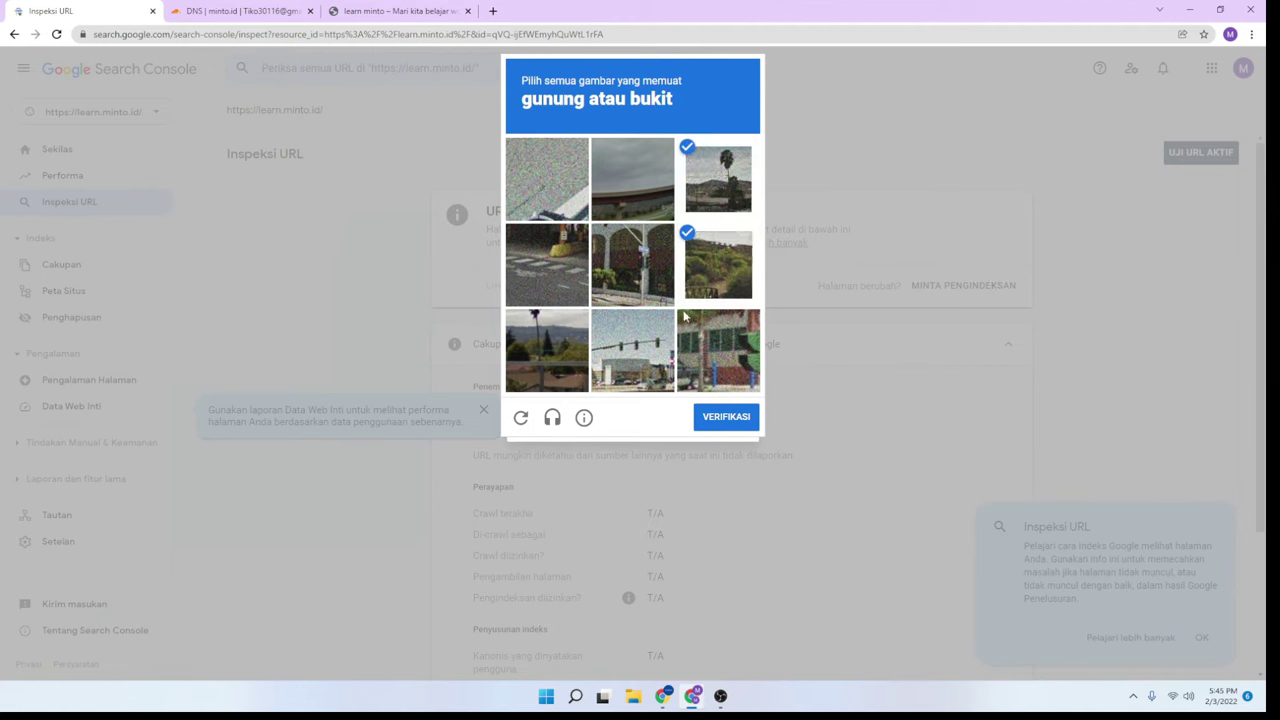
left_click(724, 419)
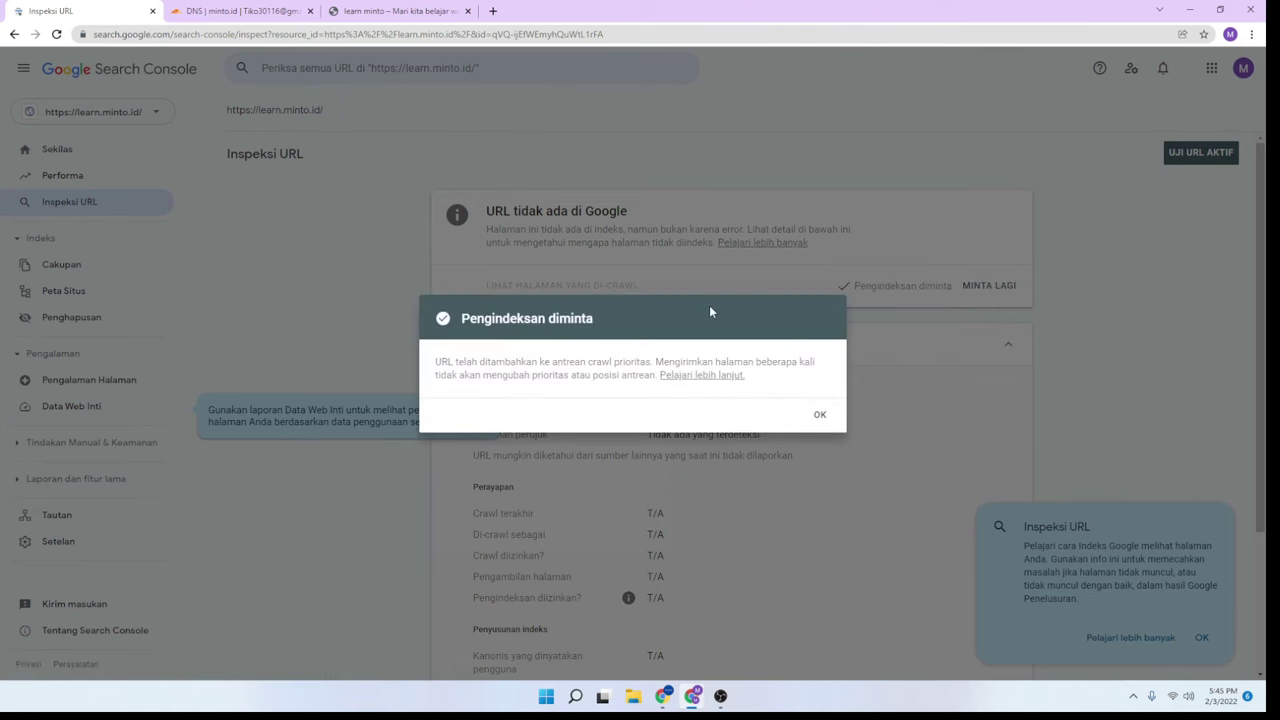
left_click(818, 416)
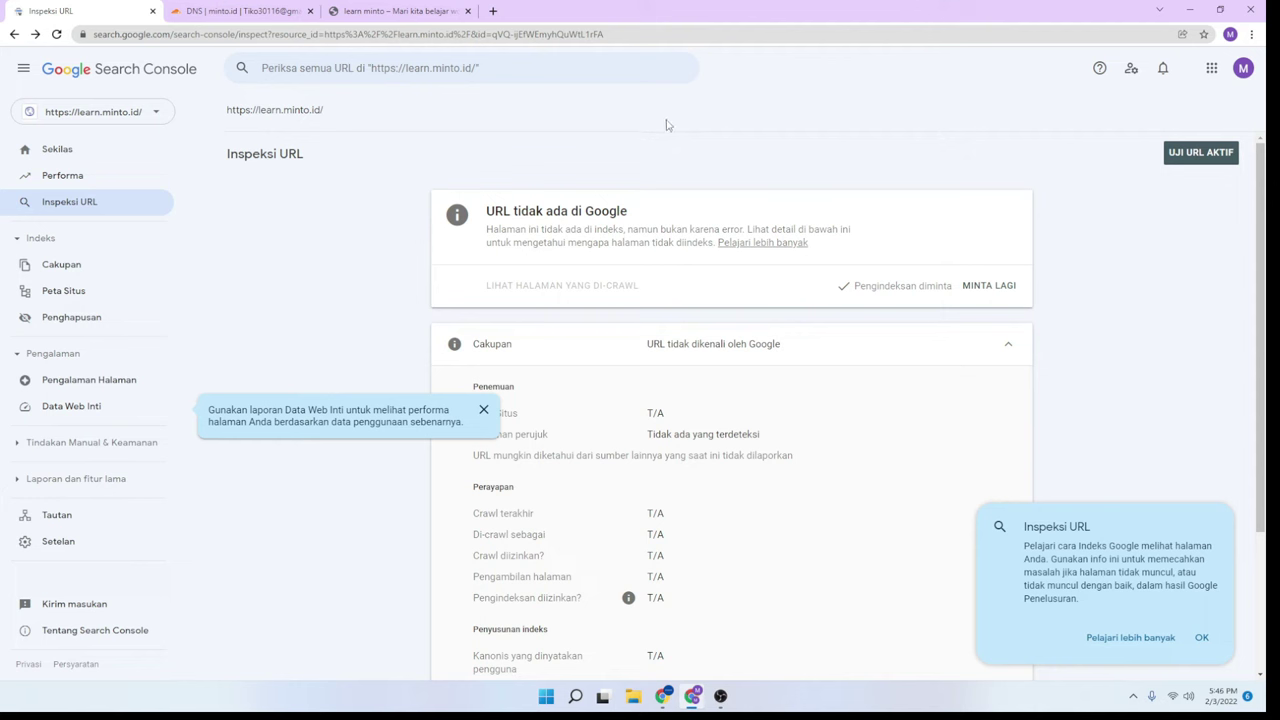
Dismiss the Core Web Vitals and URL inspection tips, and open a new browser tab
left_click(481, 409)
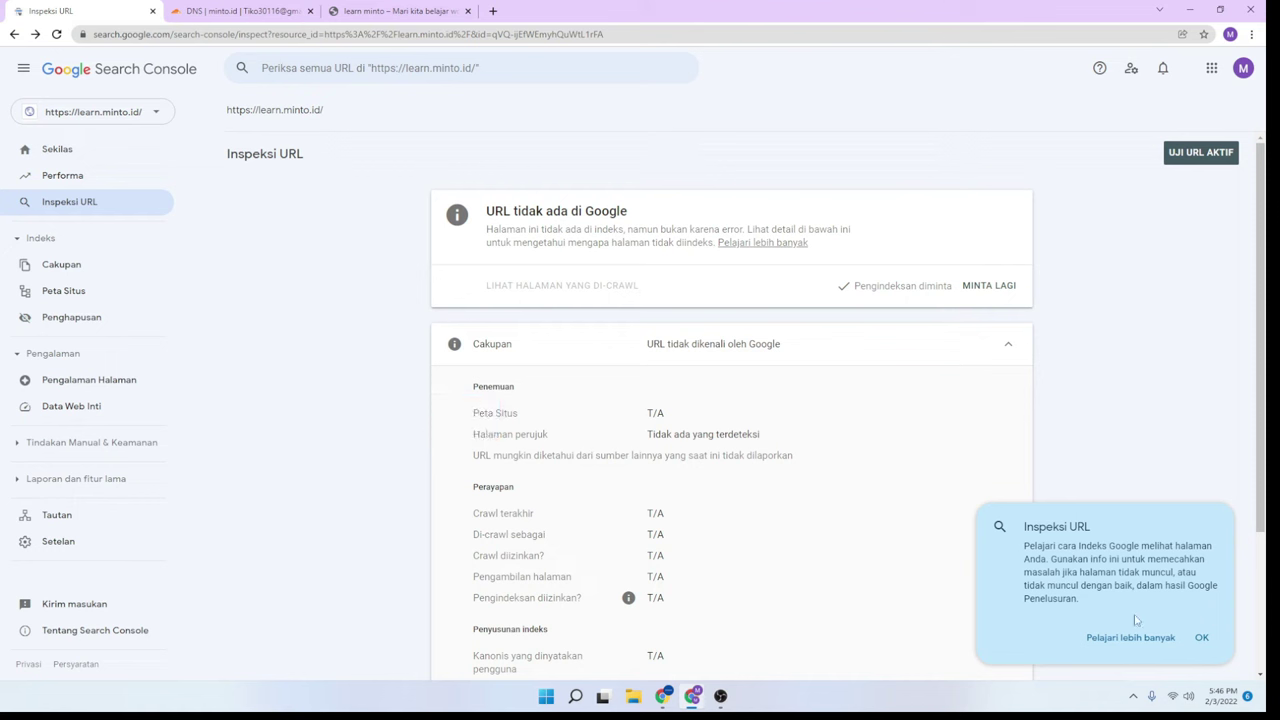
left_click(1199, 640)
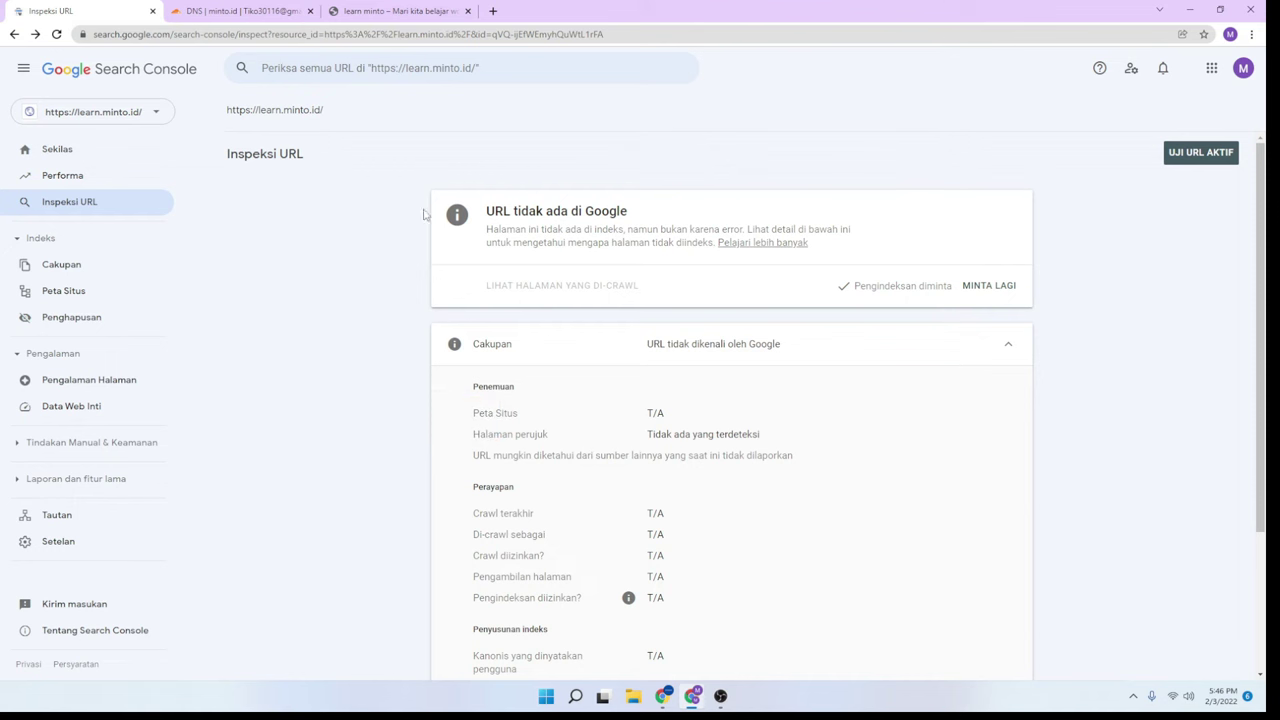
left_click(493, 11)
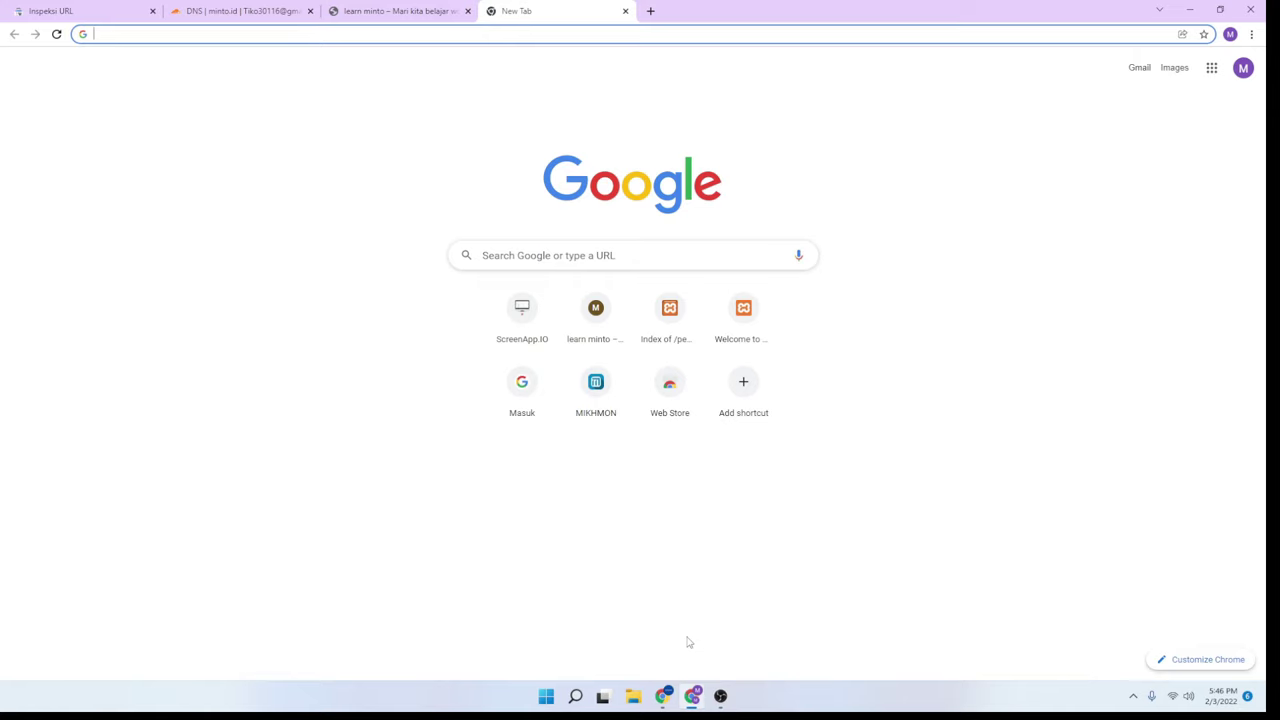
Switch to the Search Console tab in the other Chrome window and view its list of properties
left_click(663, 696)
left_click(527, 9)
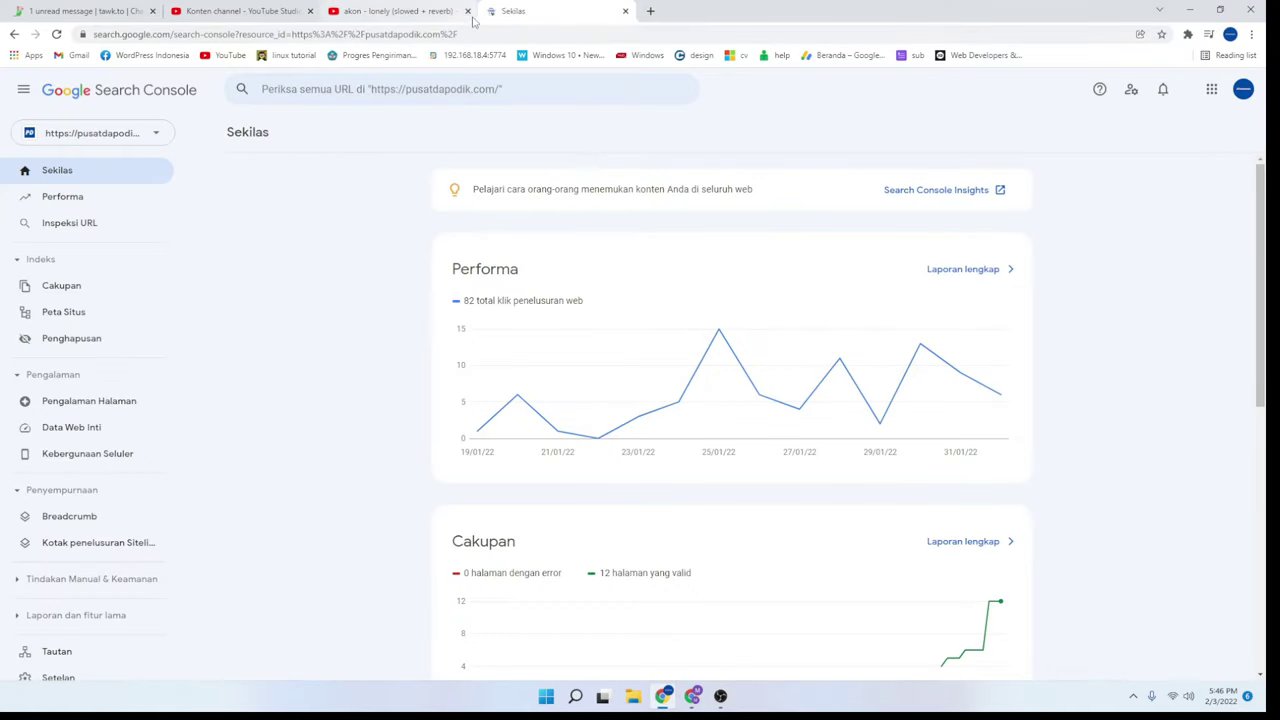
left_click(80, 142)
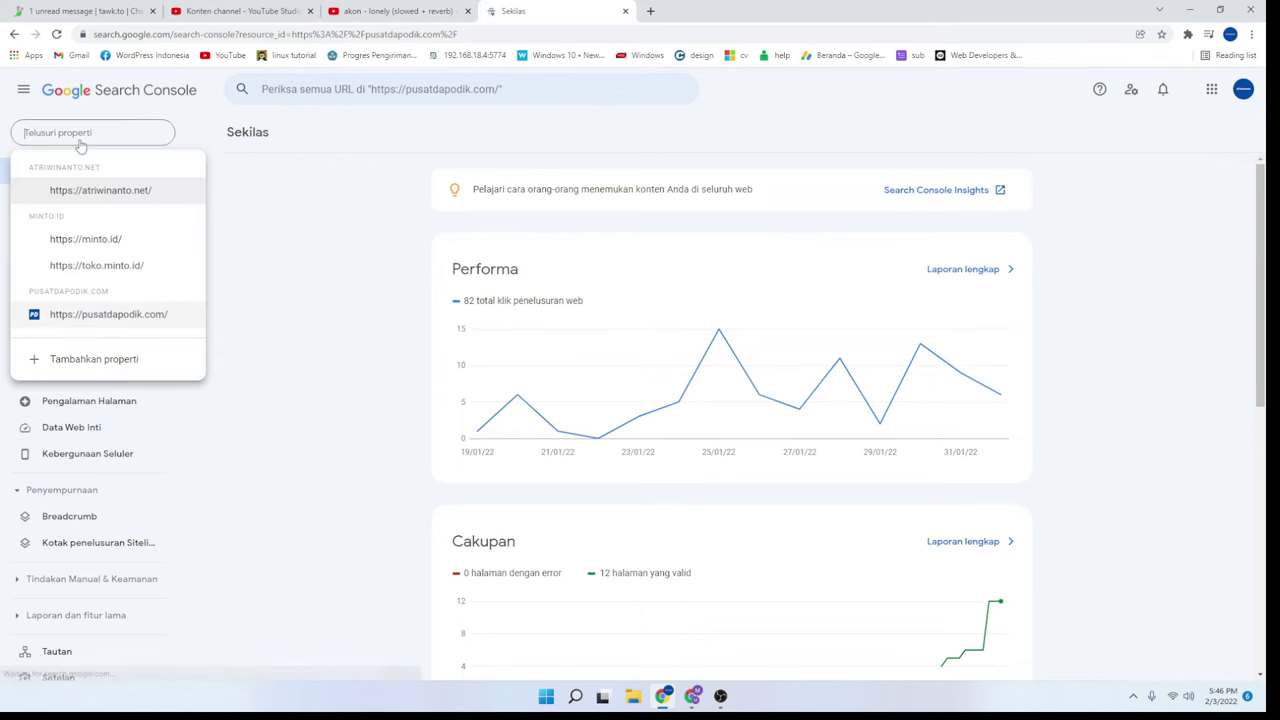
left_click(377, 337)
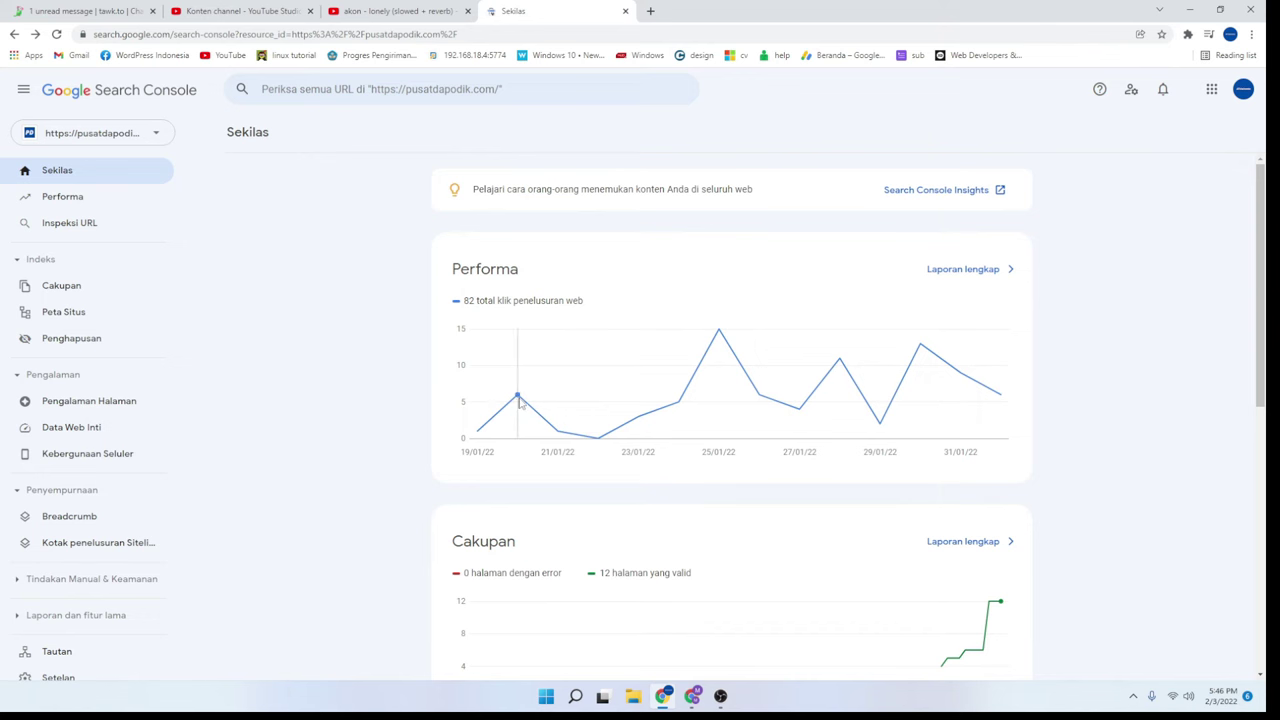
mouse_move(519, 402)
scroll(322, 349, "down", 6)
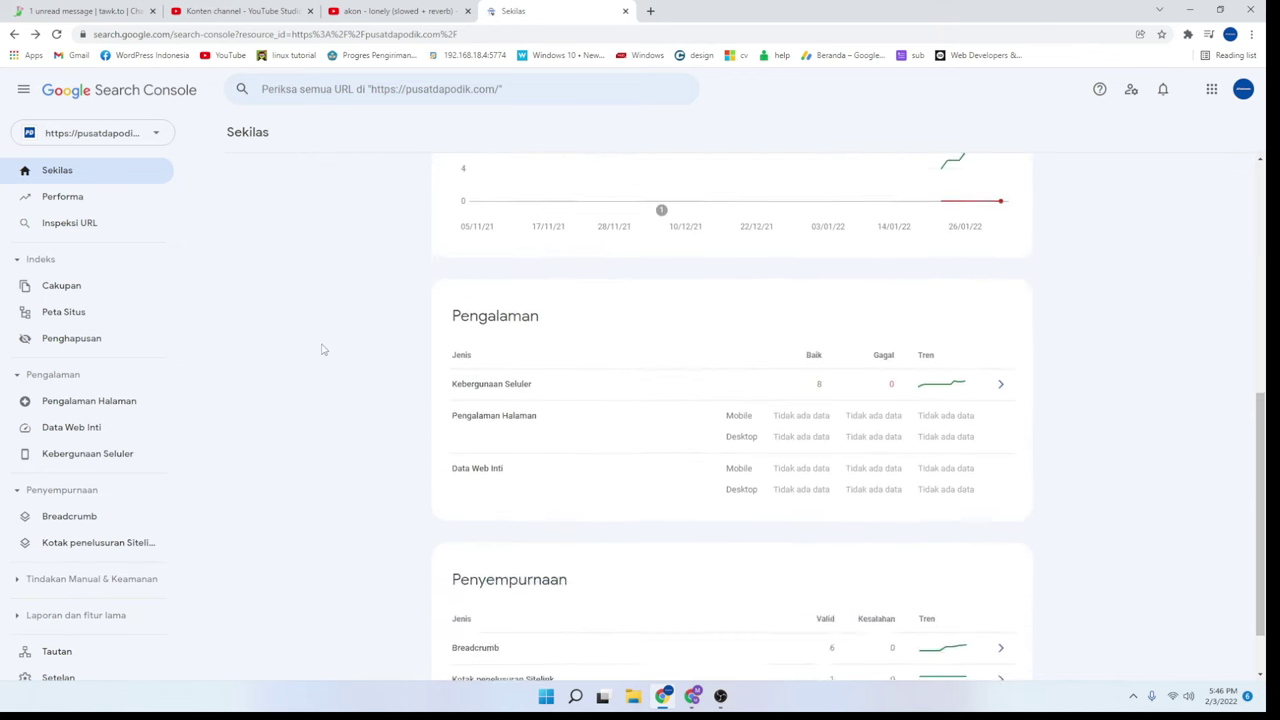
scroll(322, 349, "up", 5)
scroll(322, 349, "up", 1)
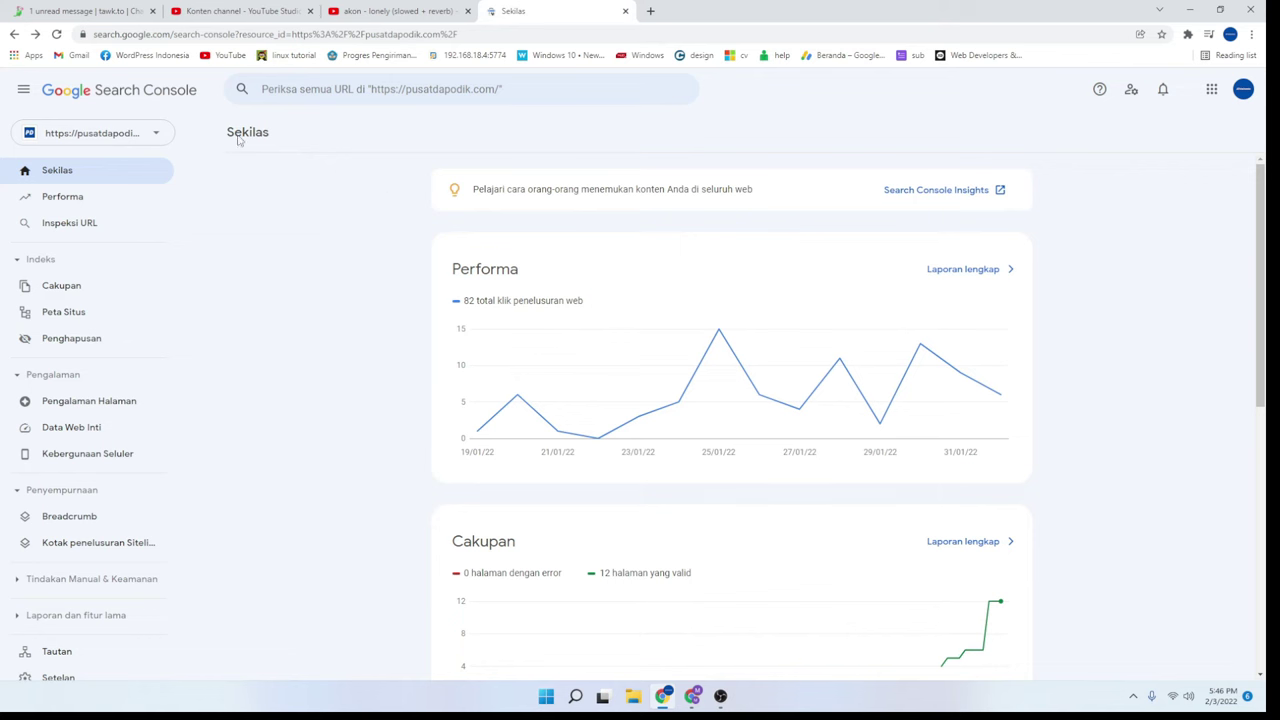
left_click_drag(600, 307, 445, 305)
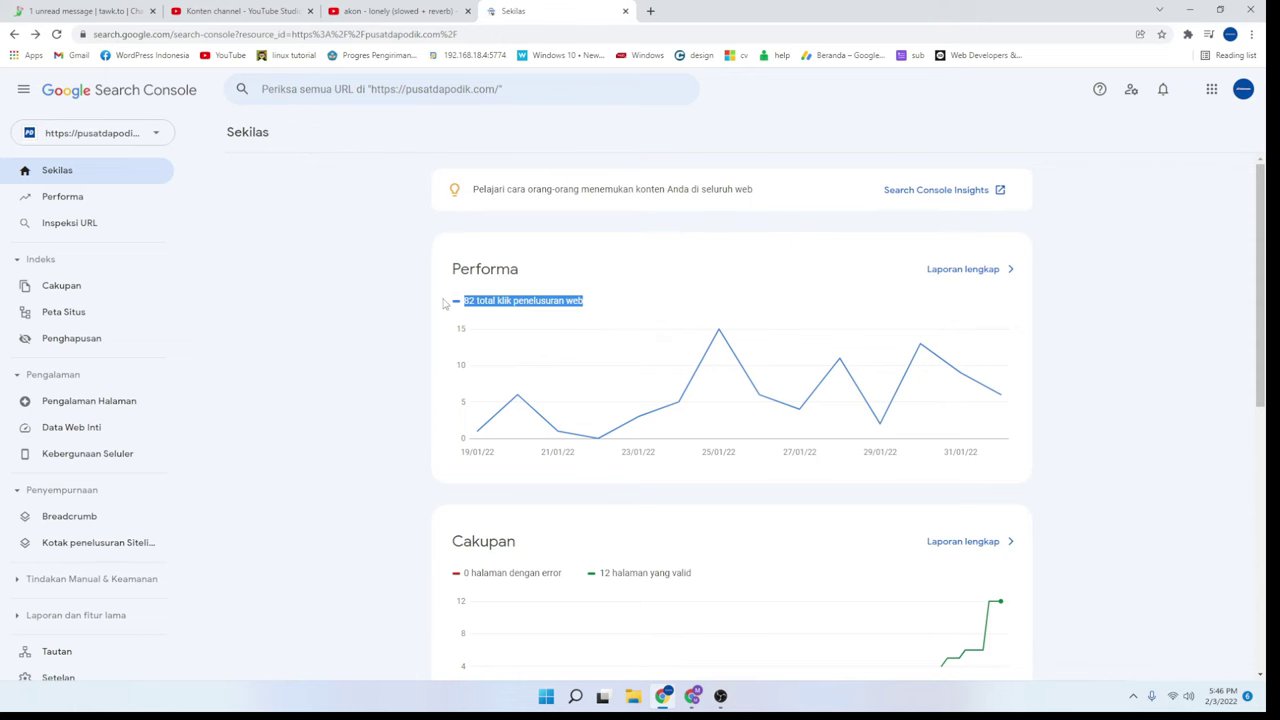
left_click(435, 303)
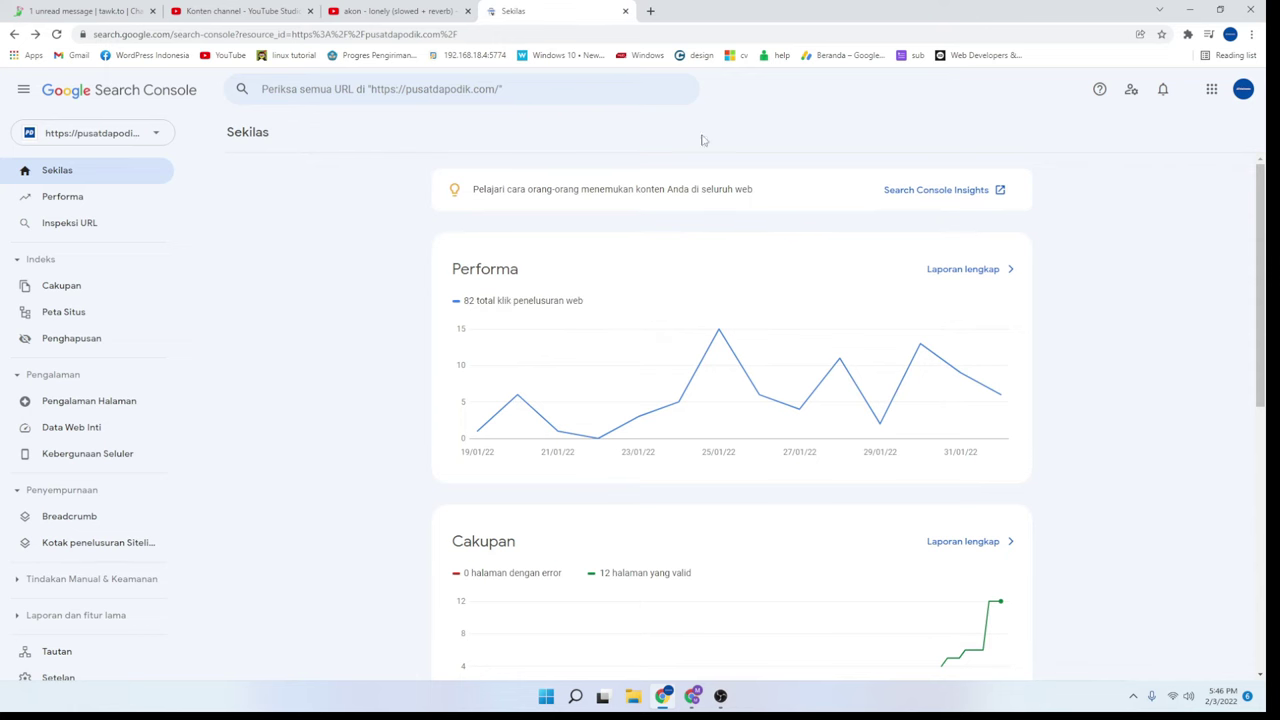
Search Google for "pudatdapodik" in a new browser tab
left_click(650, 11)
type("pu")
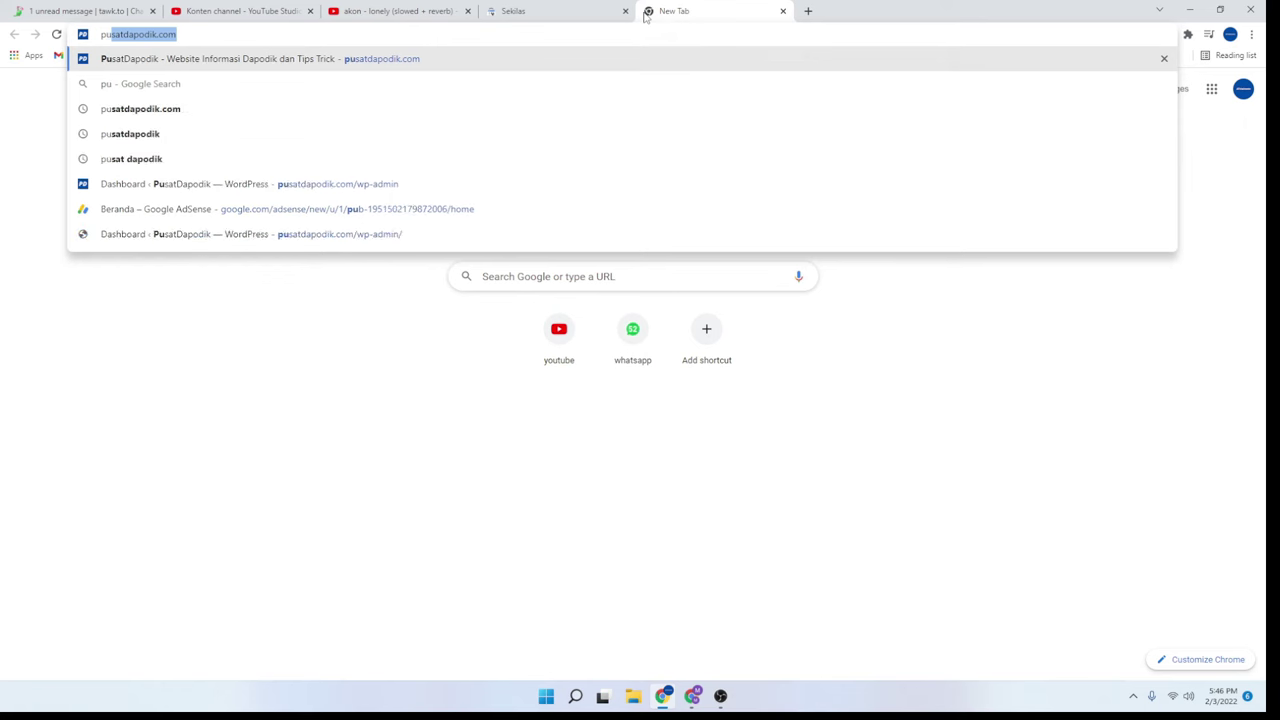
type("datdap")
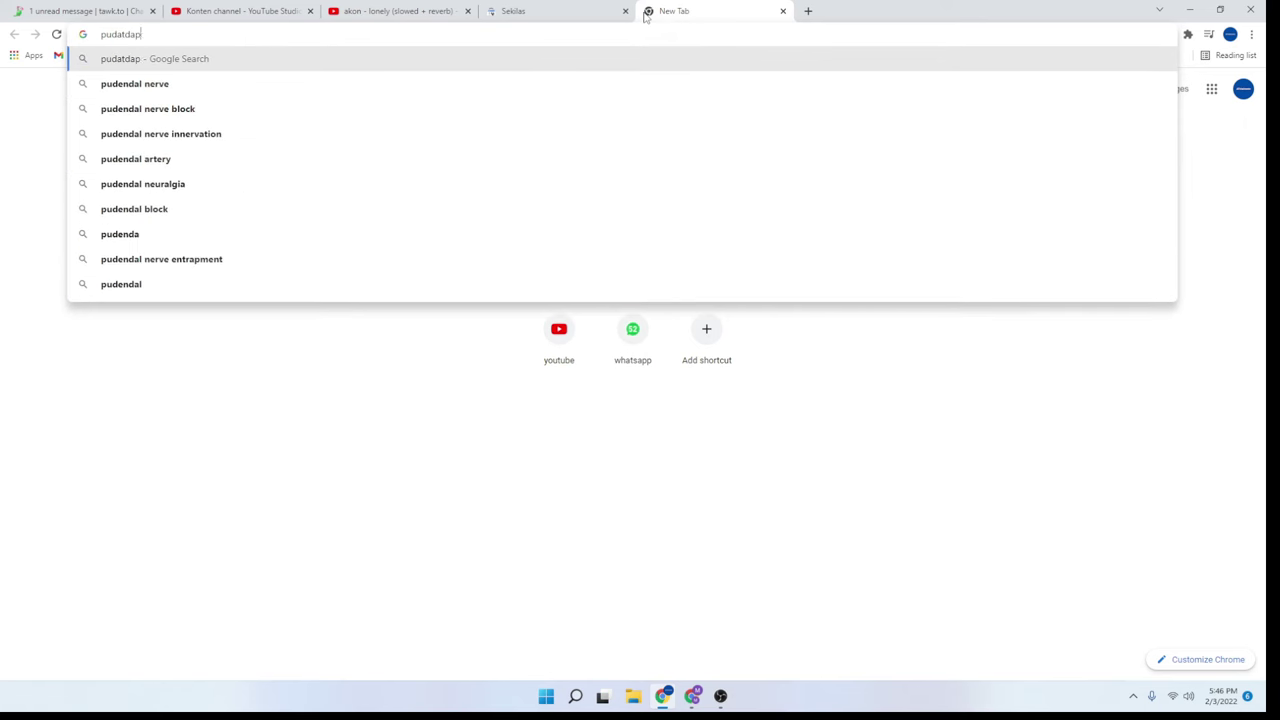
type("odi")
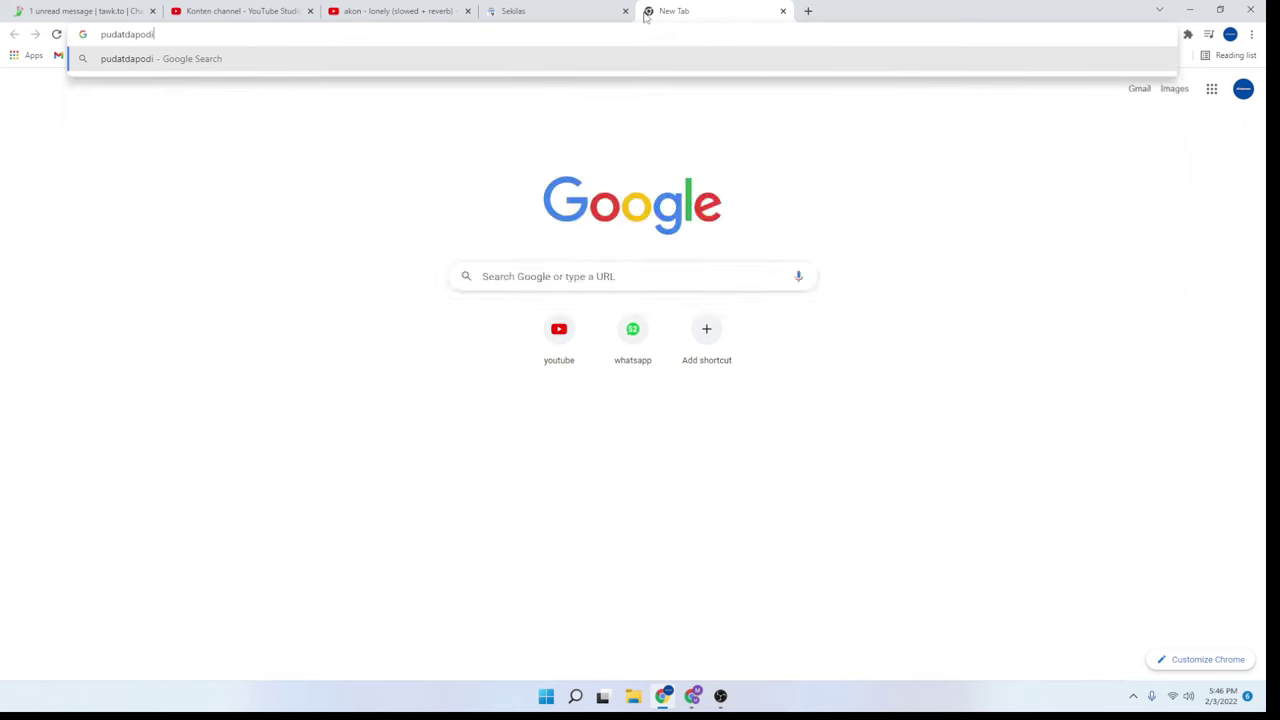
type("k")
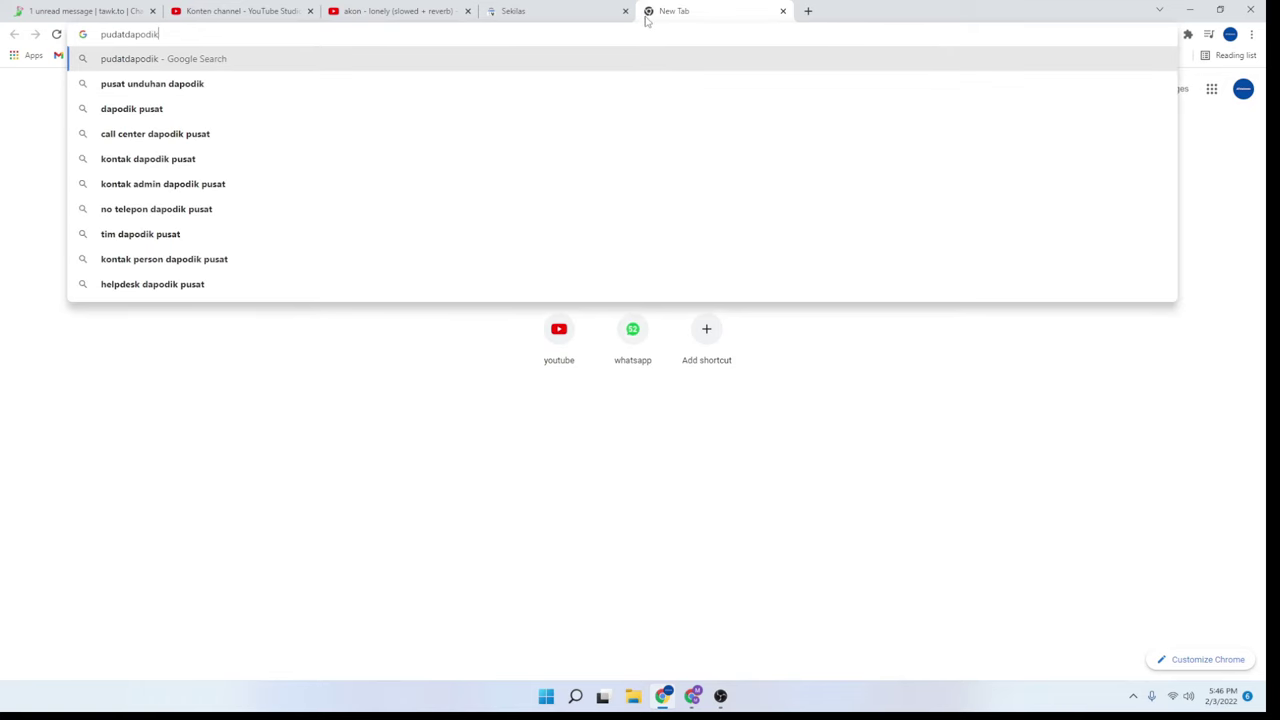
key("Return")
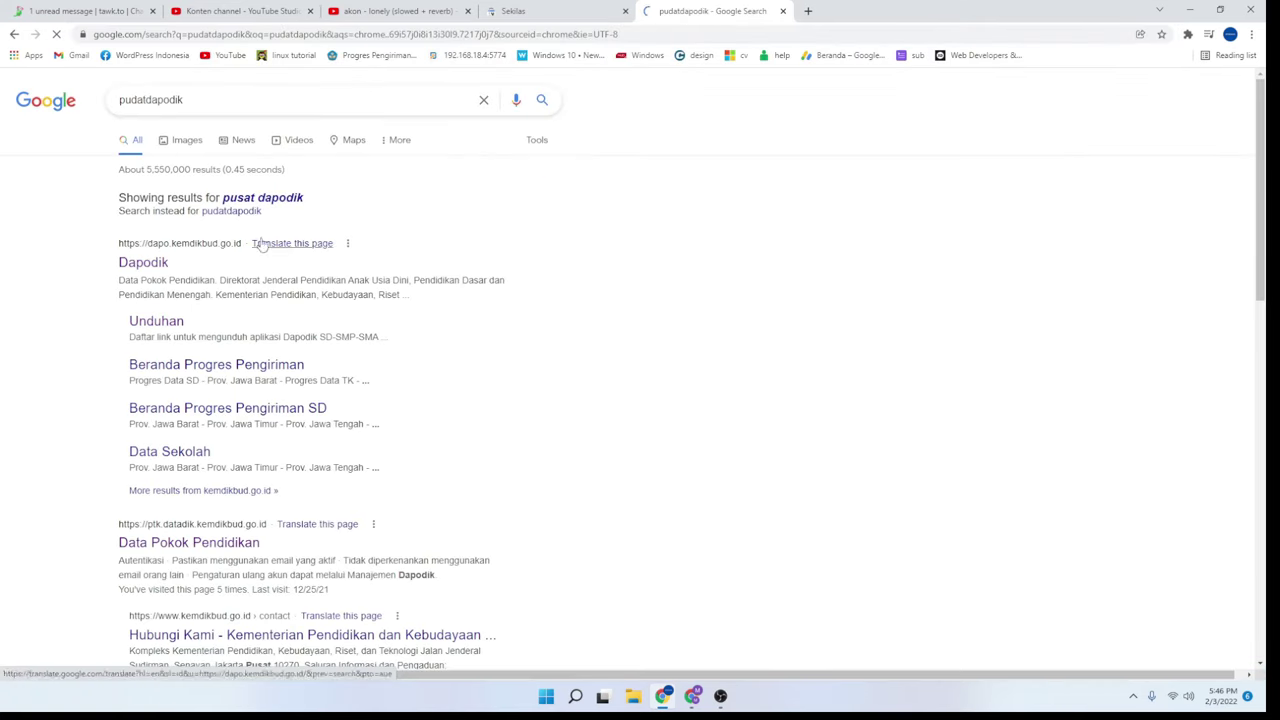
Extend the Google query to "pudatdapodik.com" and search again
left_click(230, 99)
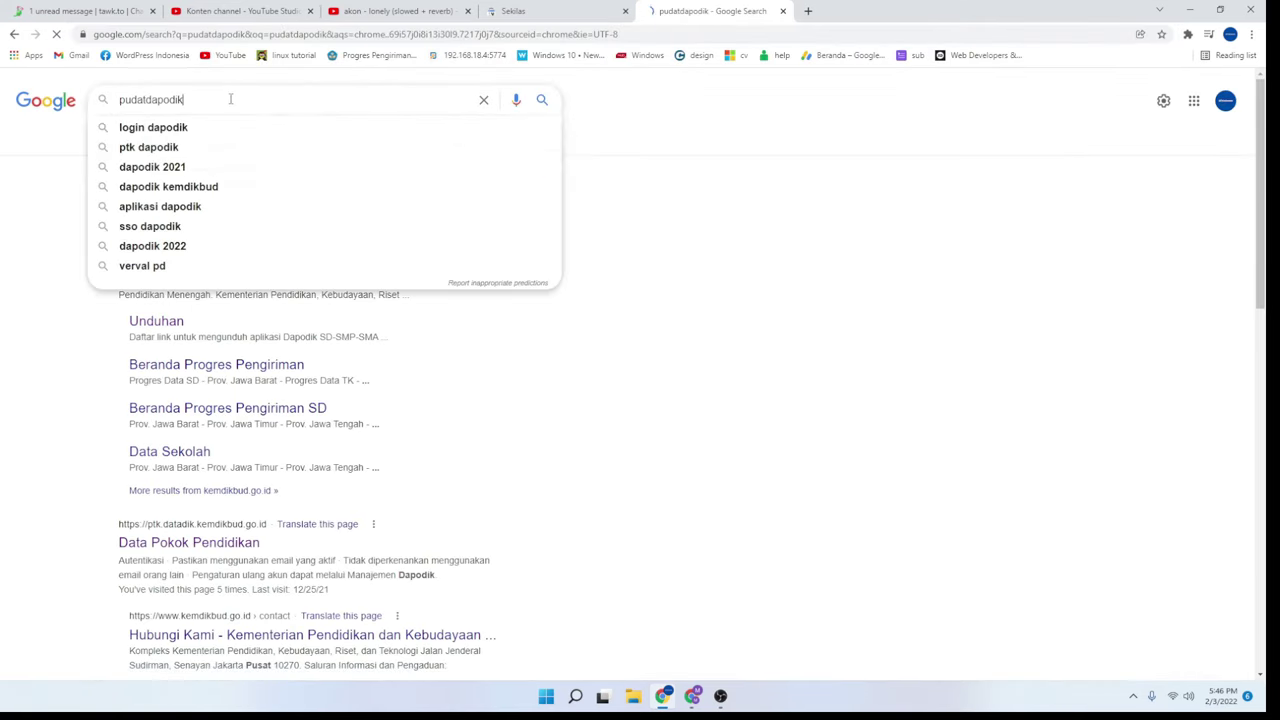
type(".co")
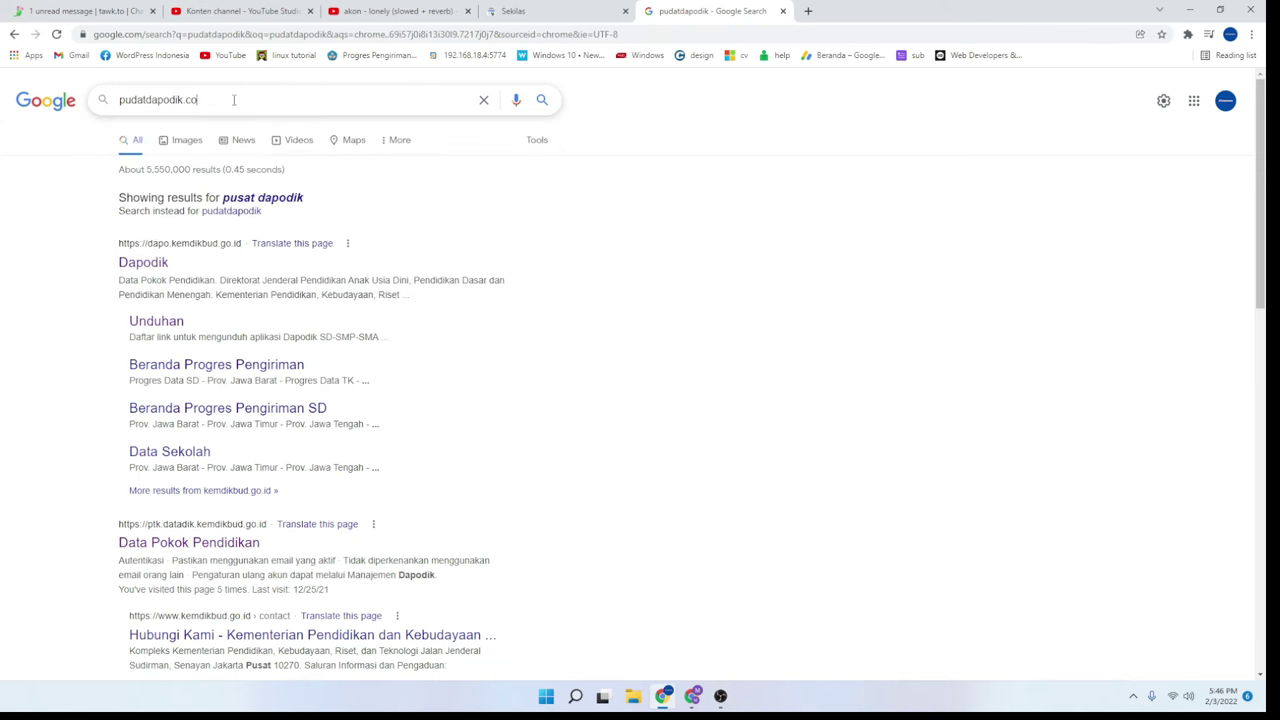
type("m")
key("Return")
Correct the misspelled query to "pusatdapodik.com" and rerun the Google search
left_click(235, 101)
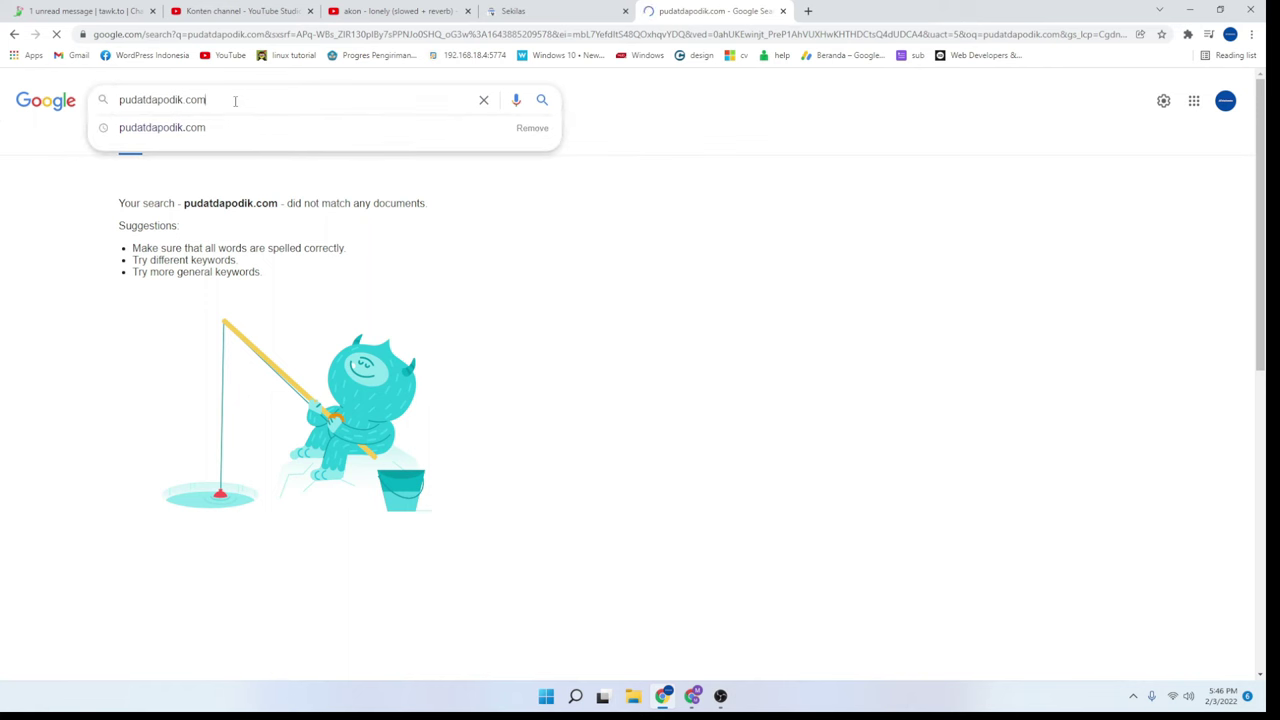
left_click(139, 100)
key("BackSpace")
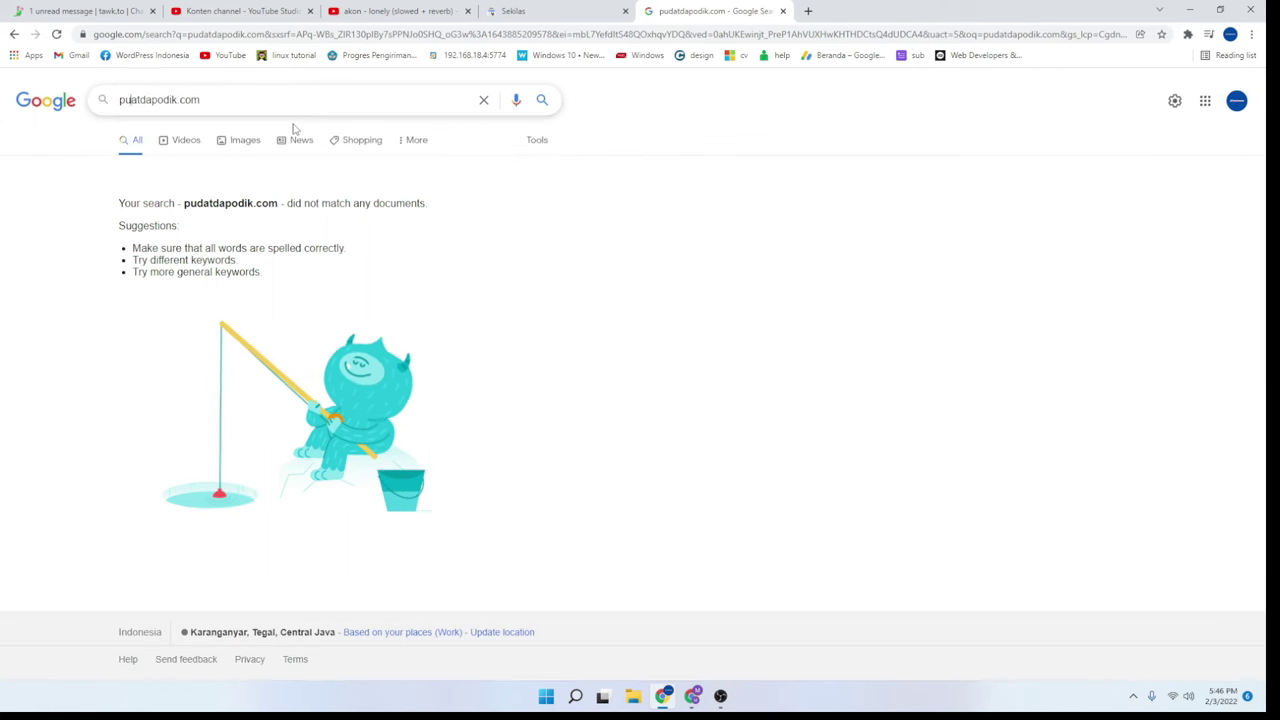
type("s")
left_click(293, 128)
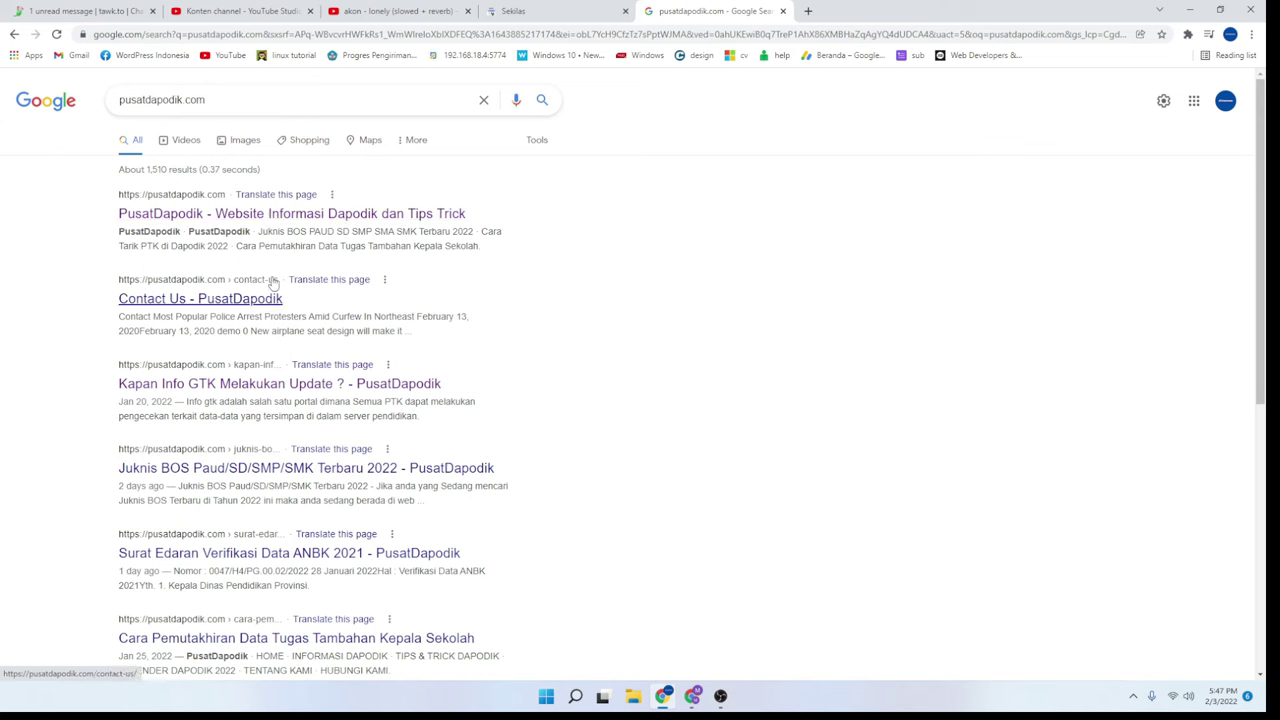
Examine which pusatdapodik.com pages are listed in the Google results, including the homepage and the ANBK article
left_click_drag(96, 208, 500, 232)
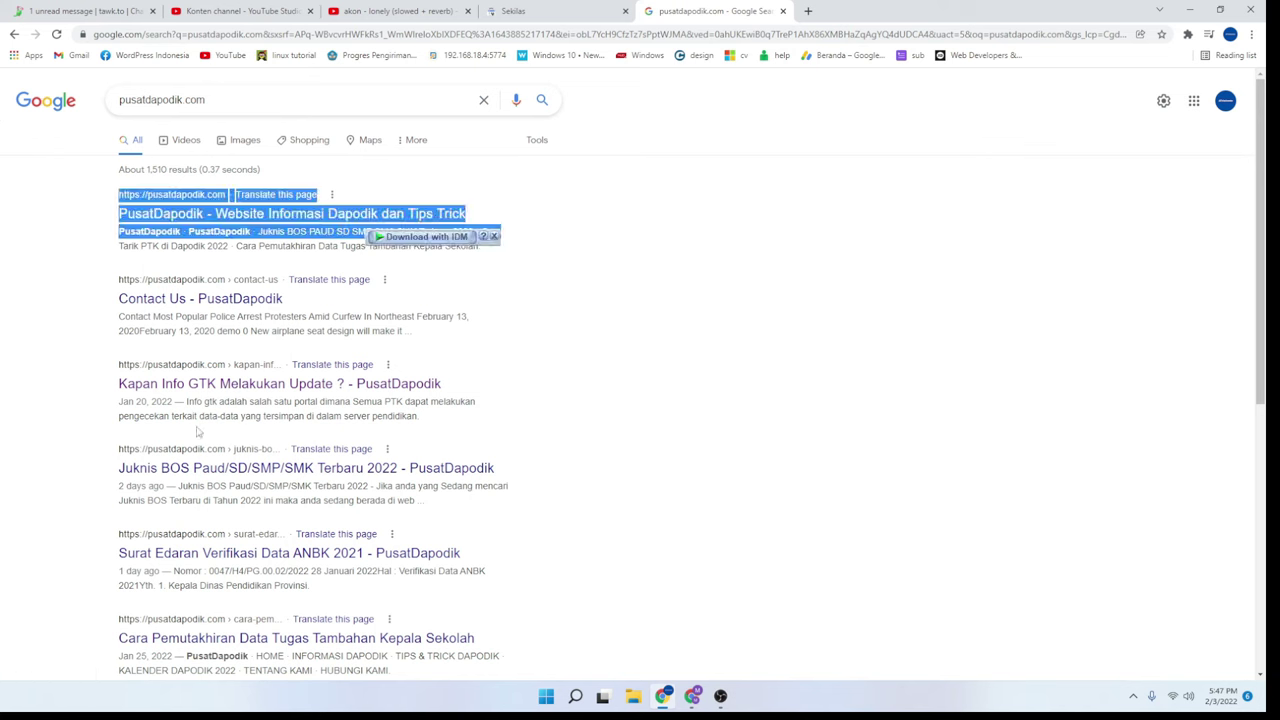
left_click(105, 474)
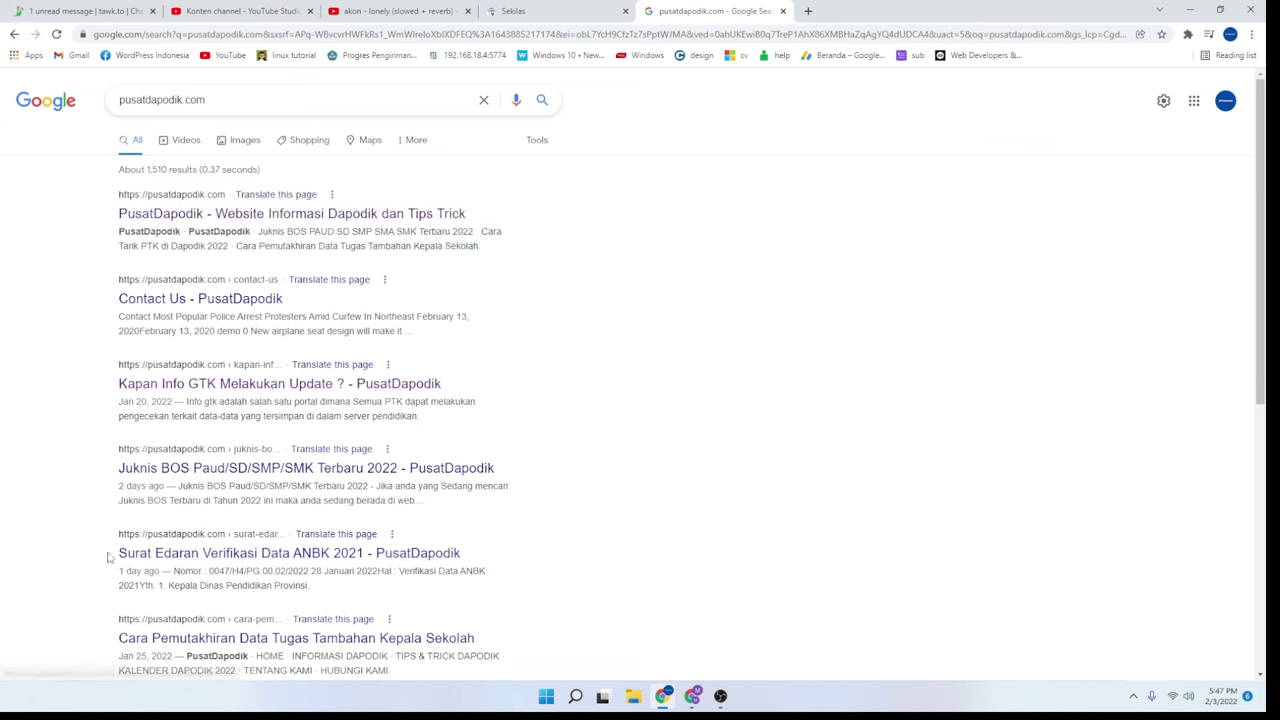
left_click_drag(109, 556, 473, 549)
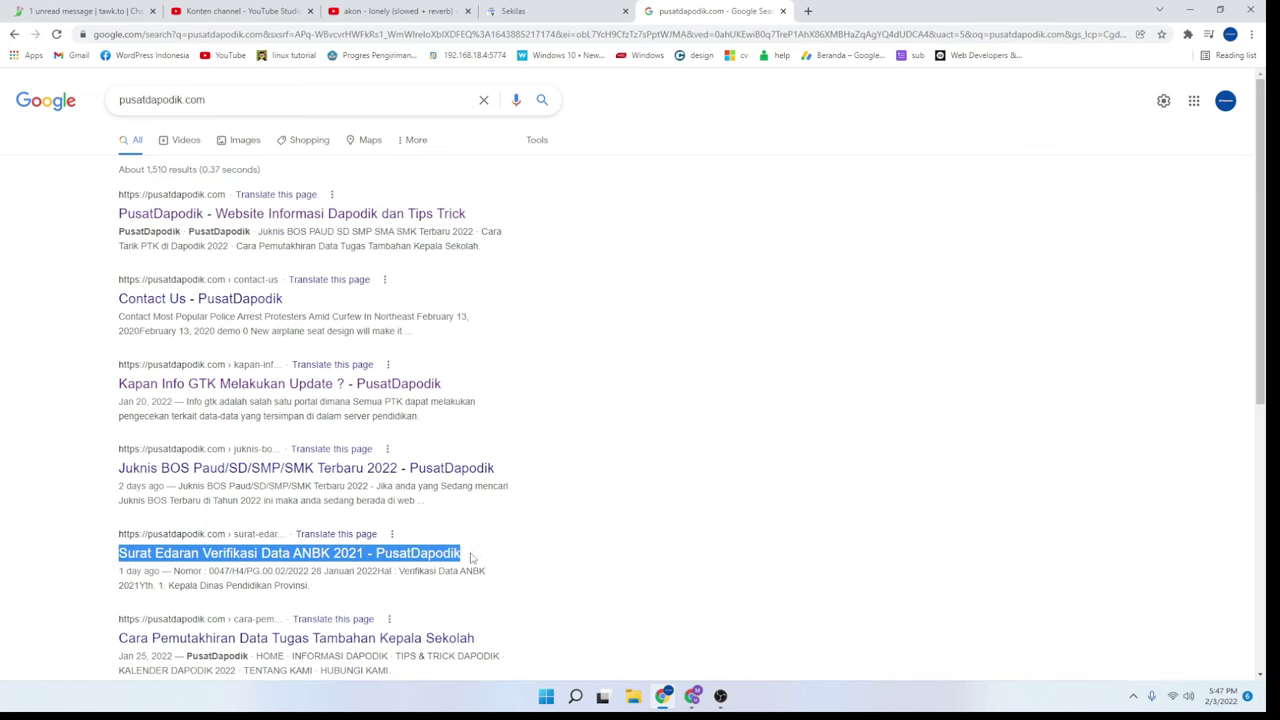
left_click(75, 570)
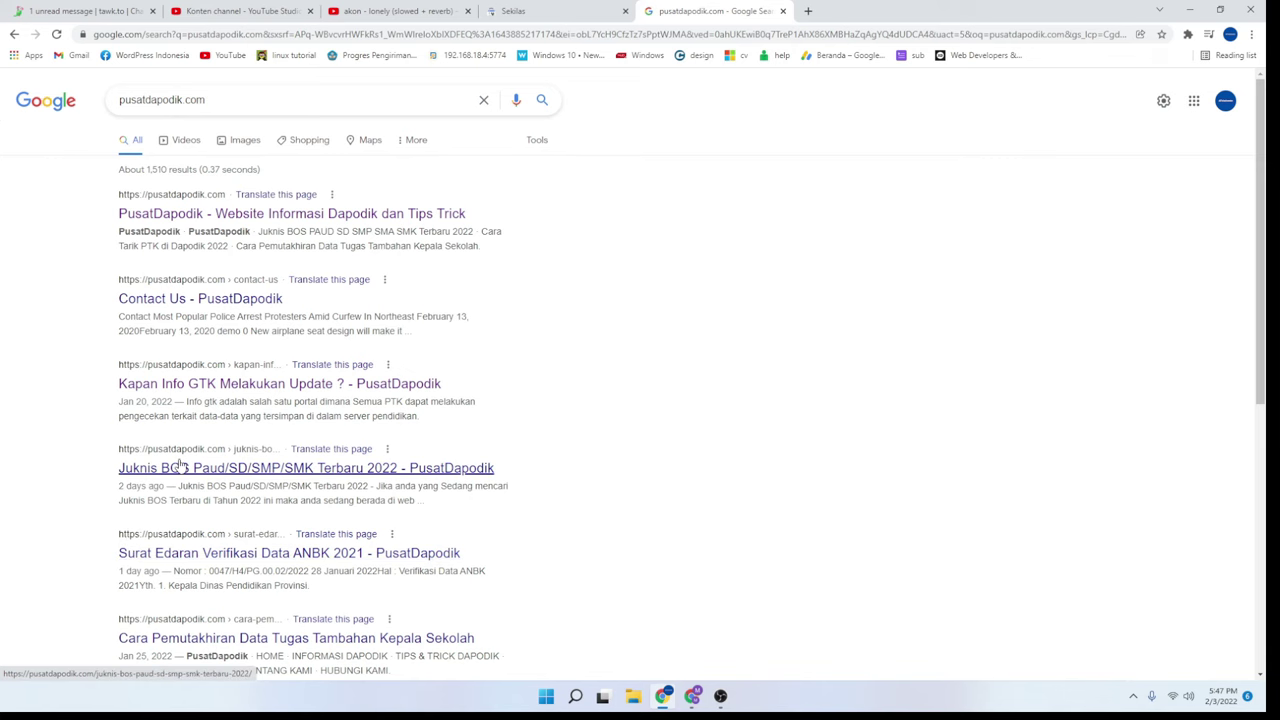
scroll(180, 464, "down", 2)
scroll(180, 464, "up", 2)
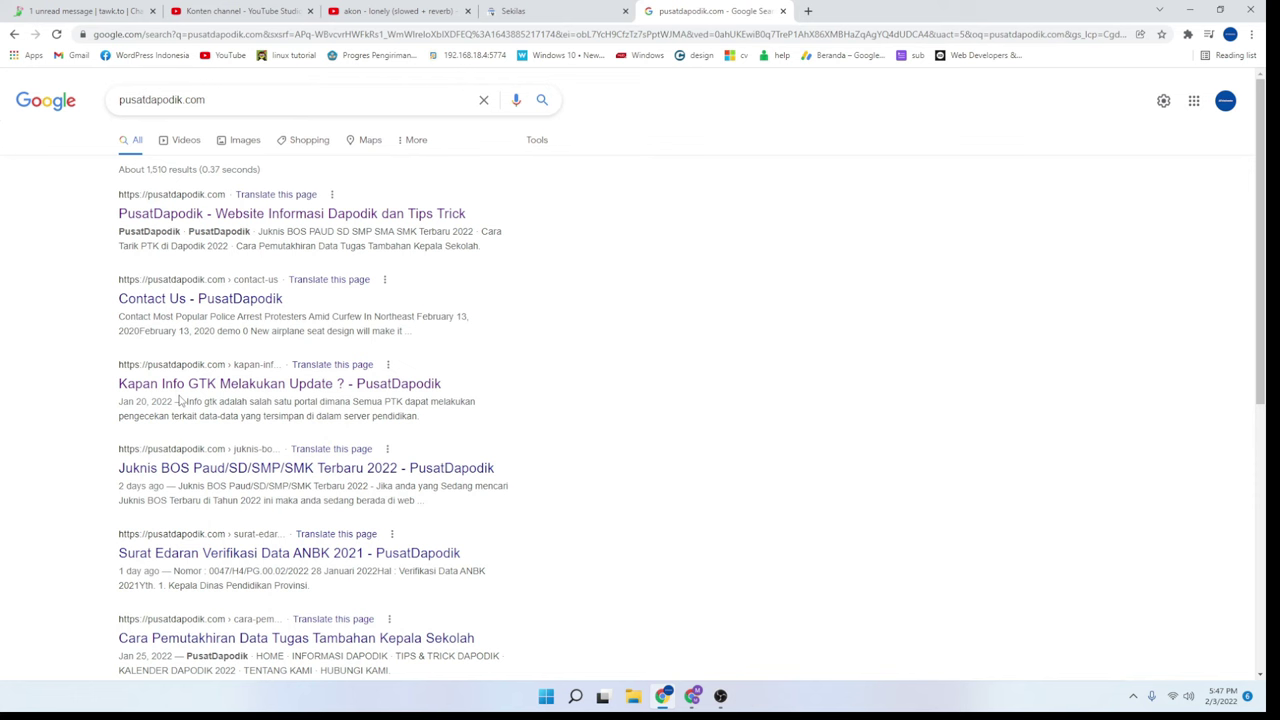
left_click_drag(93, 229, 244, 233)
left_click_drag(60, 203, 554, 220)
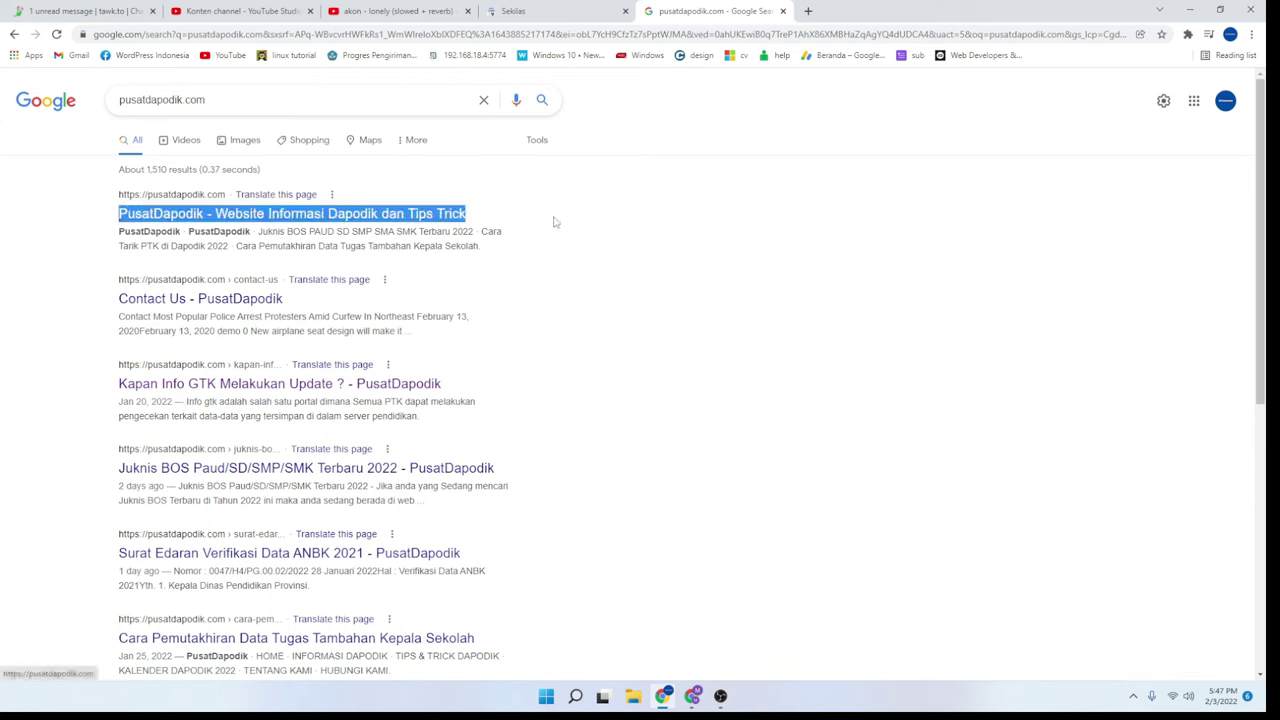
left_click(545, 227)
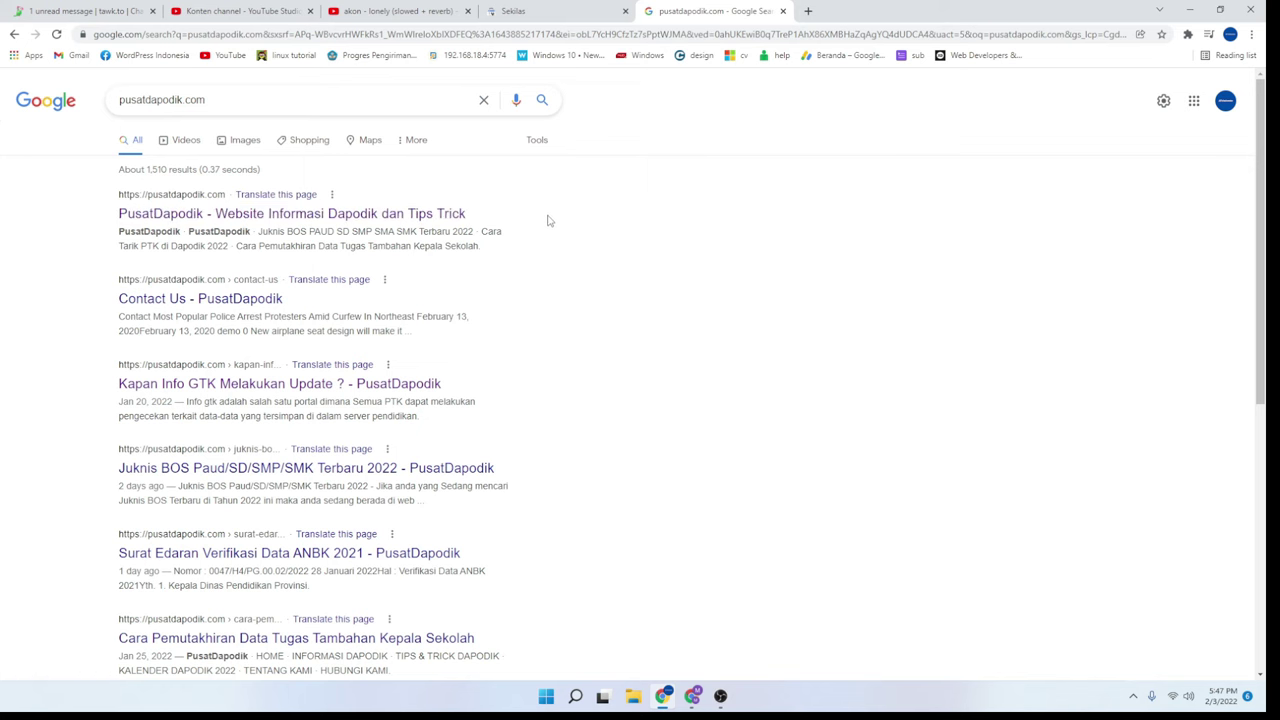
Open the whois.domaintools.com lookup page in a new browser tab
left_click(809, 12)
type("whoi")
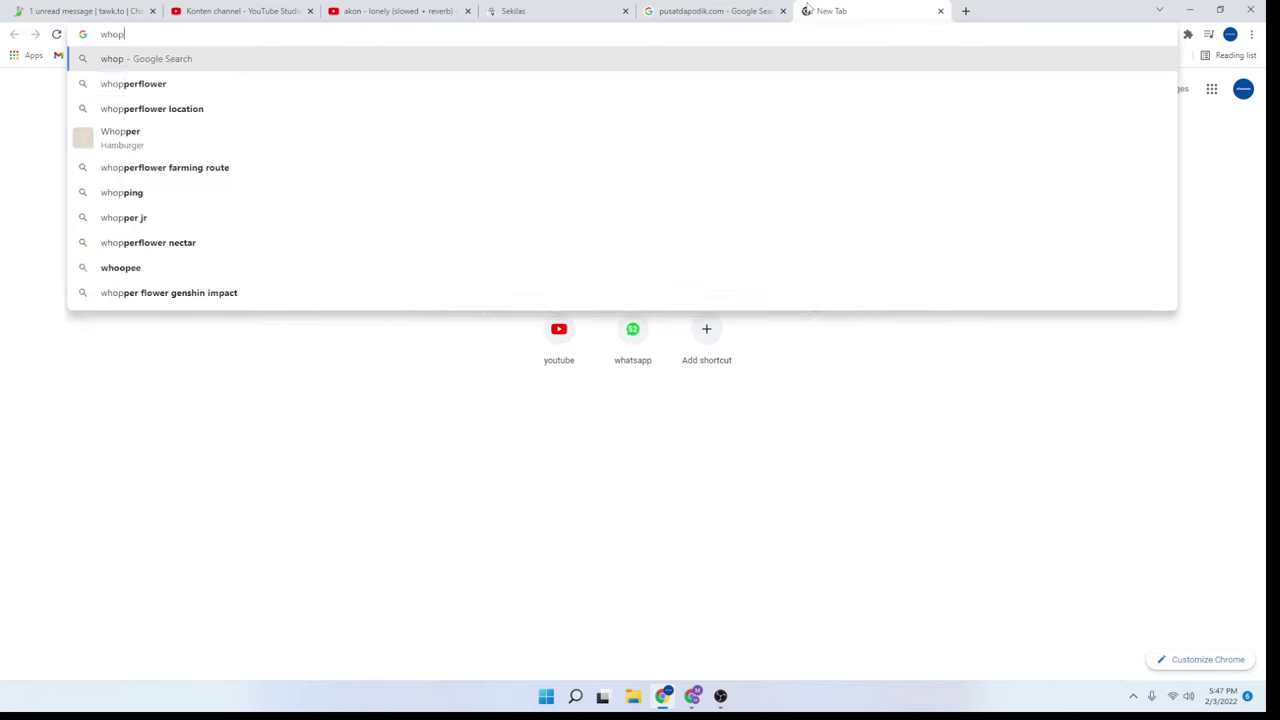
key("Return")
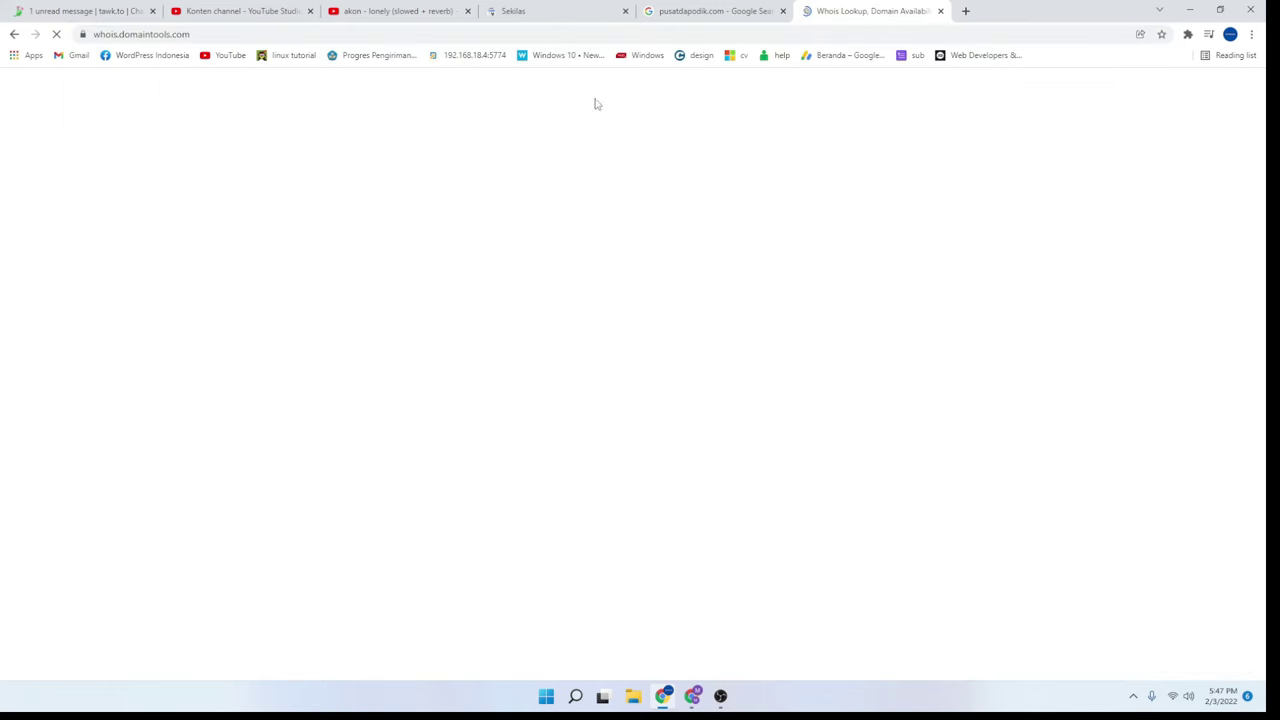
Copy the domain pusatdapodik.com from the Google search and look it up in Whois Lookup
left_click(700, 10)
triple_click(250, 99)
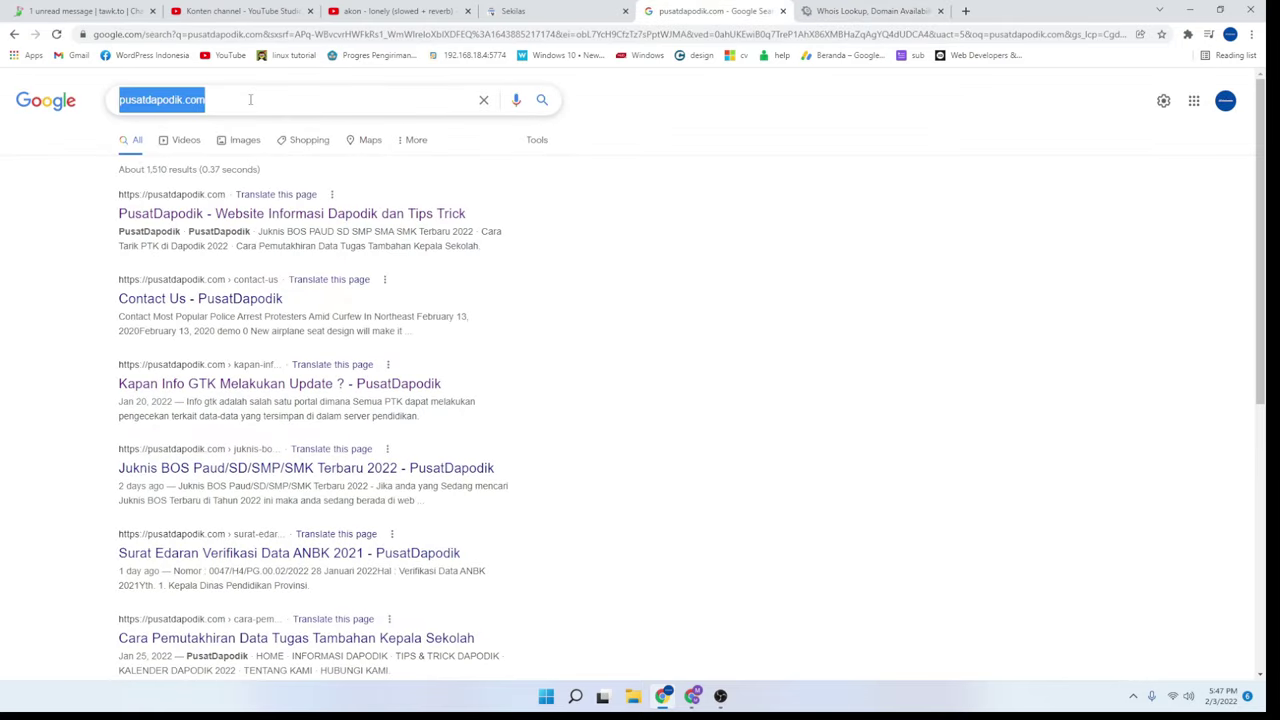
key("ctrl+c")
left_click(870, 10)
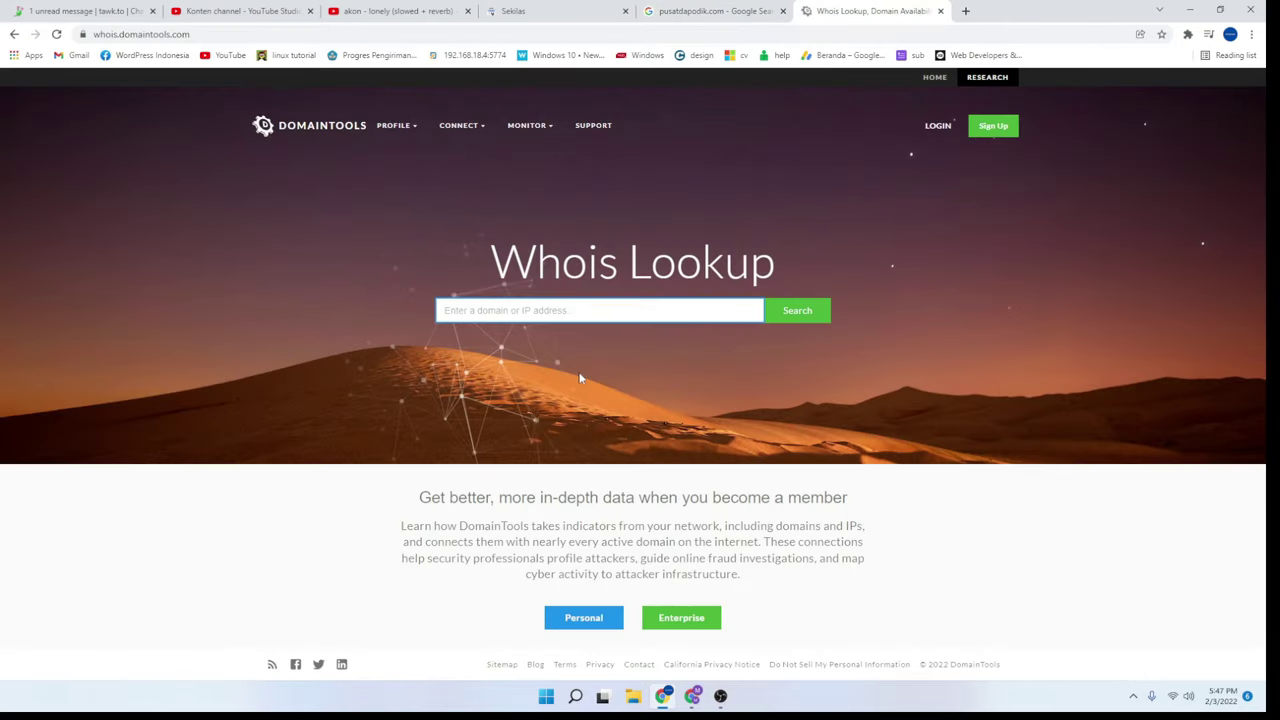
key("ctrl+v")
left_click(781, 314)
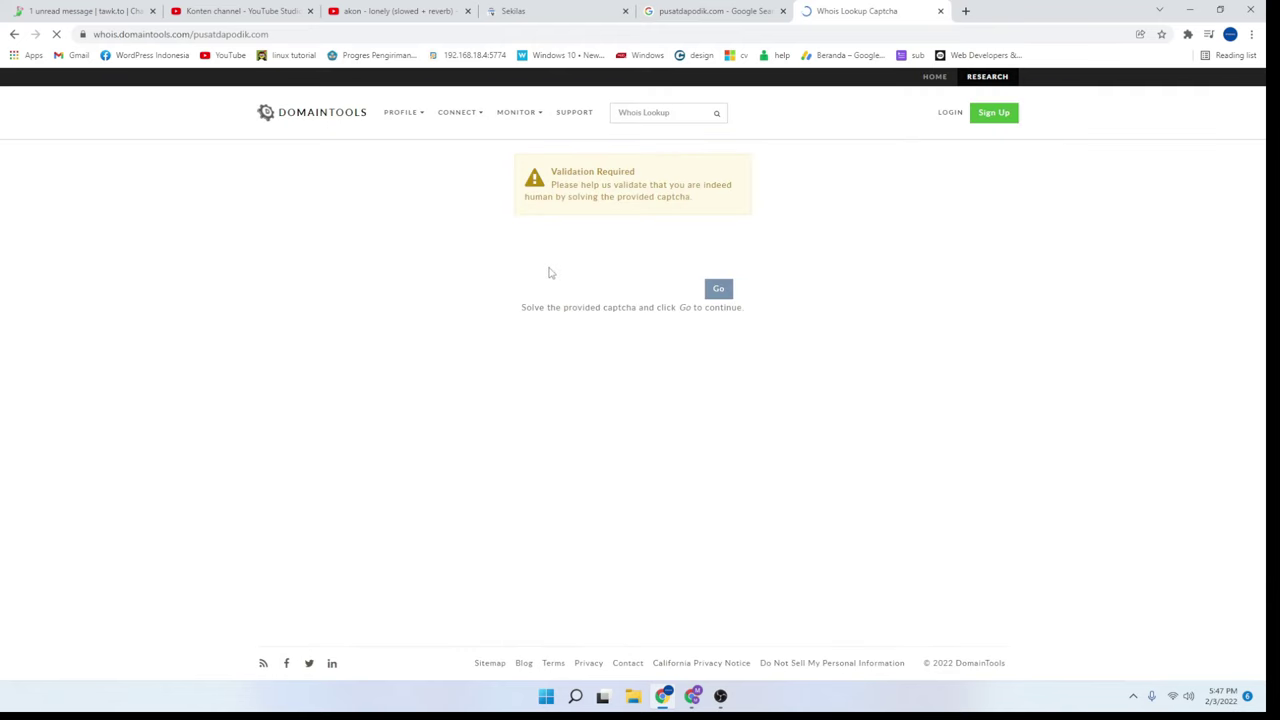
Complete the captcha and examine the domain's age in the Whois record
left_click(552, 251)
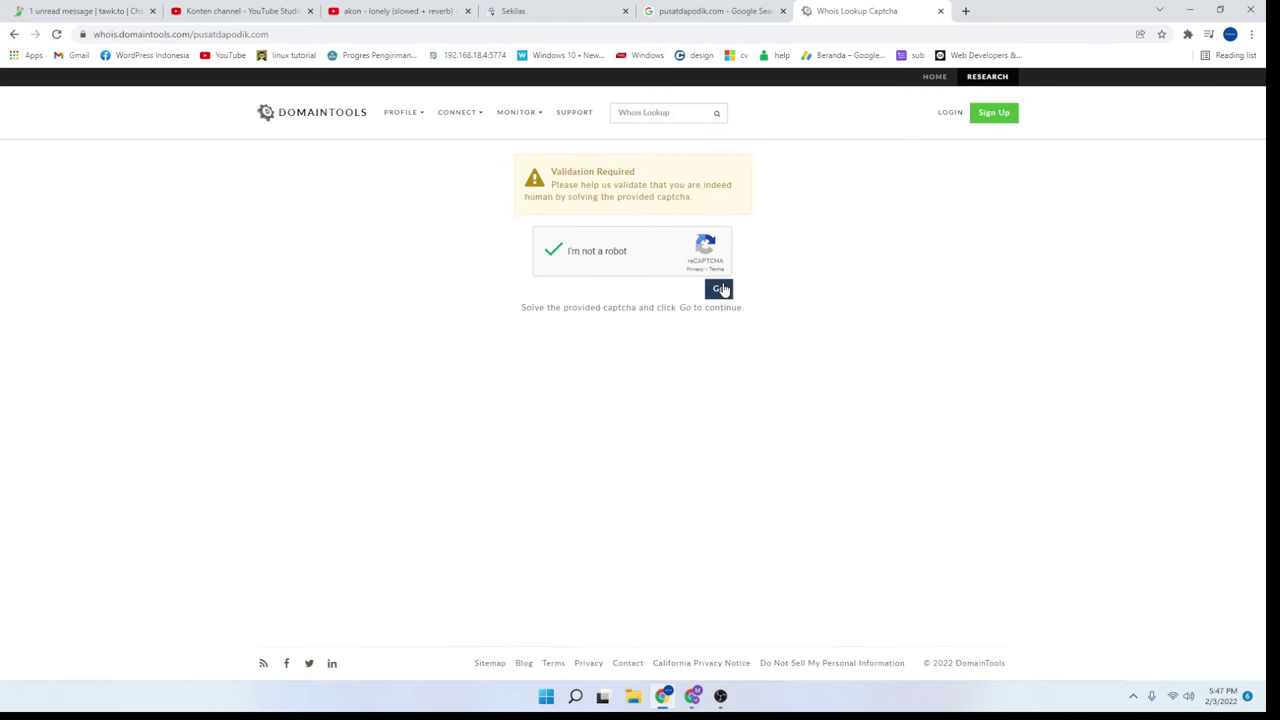
left_click(721, 289)
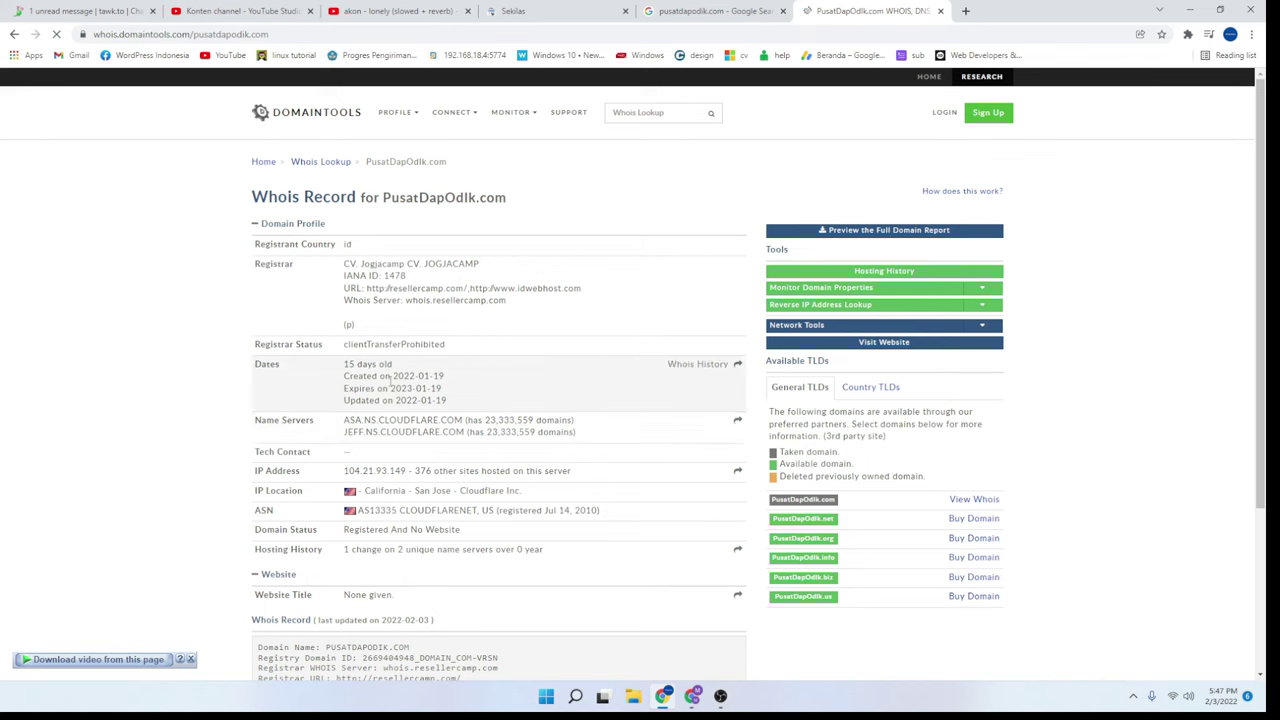
left_click_drag(340, 372, 405, 378)
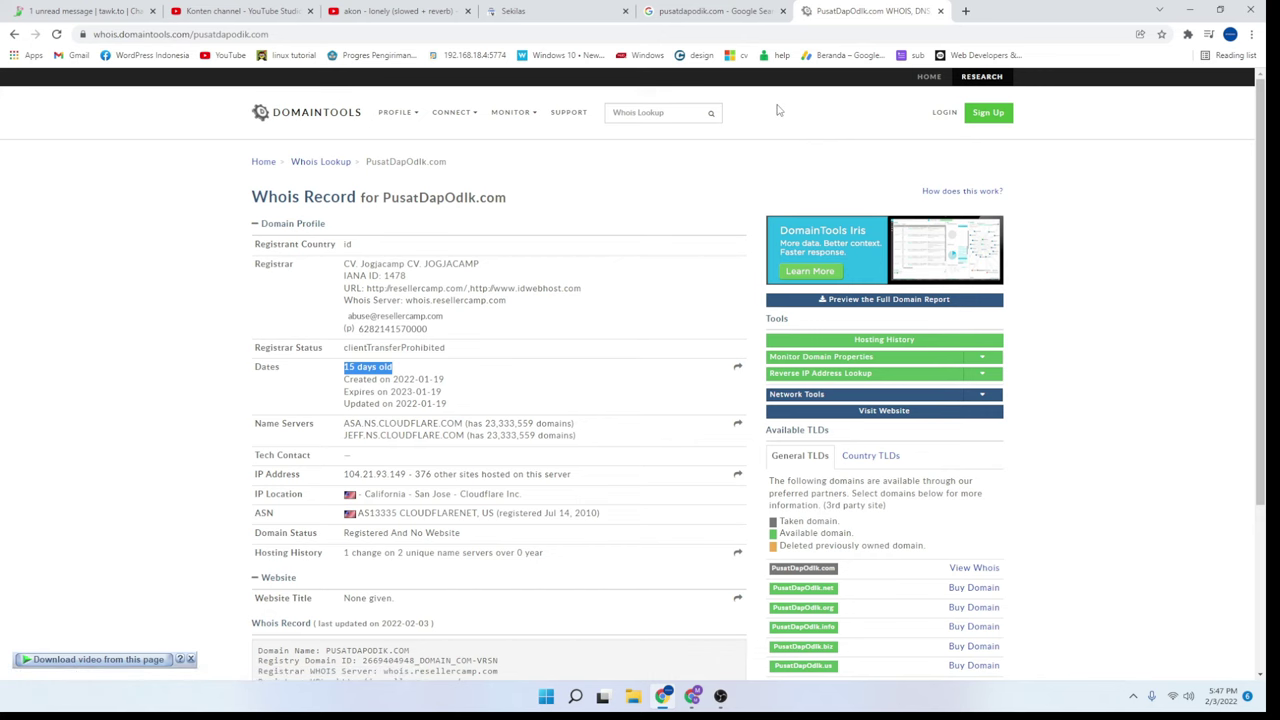
Return to the pusatdapodik.com Google results and open the pusatdapodik.com homepage in their place
left_click(713, 11)
scroll(599, 303, "down", 2)
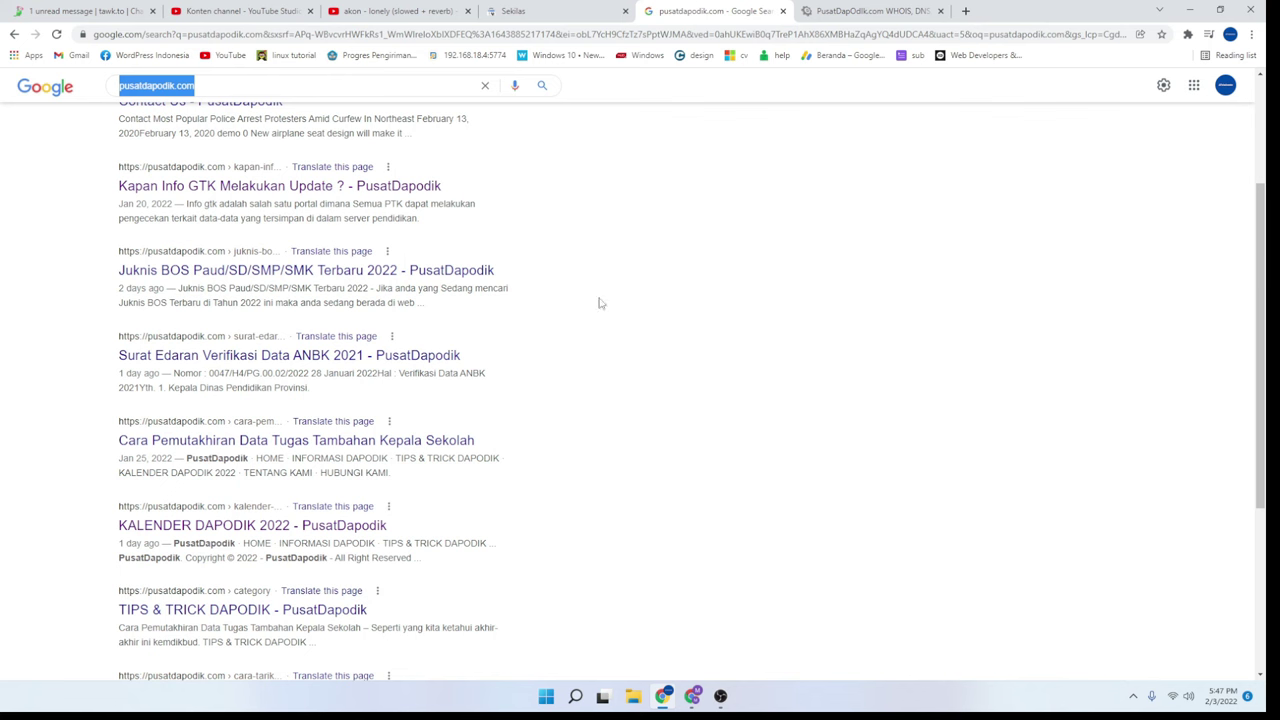
left_click(2, 247)
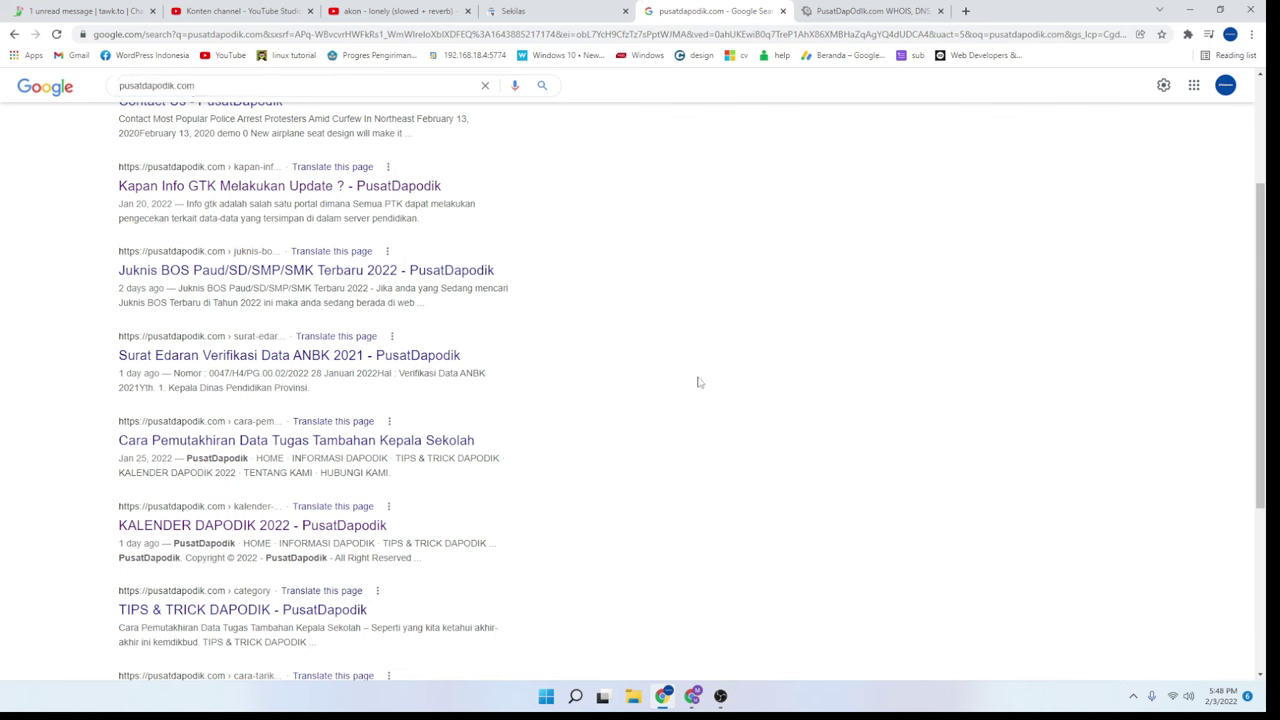
left_click(587, 7)
left_click(700, 10)
left_click(724, 36)
type("pusatdapodik.com")
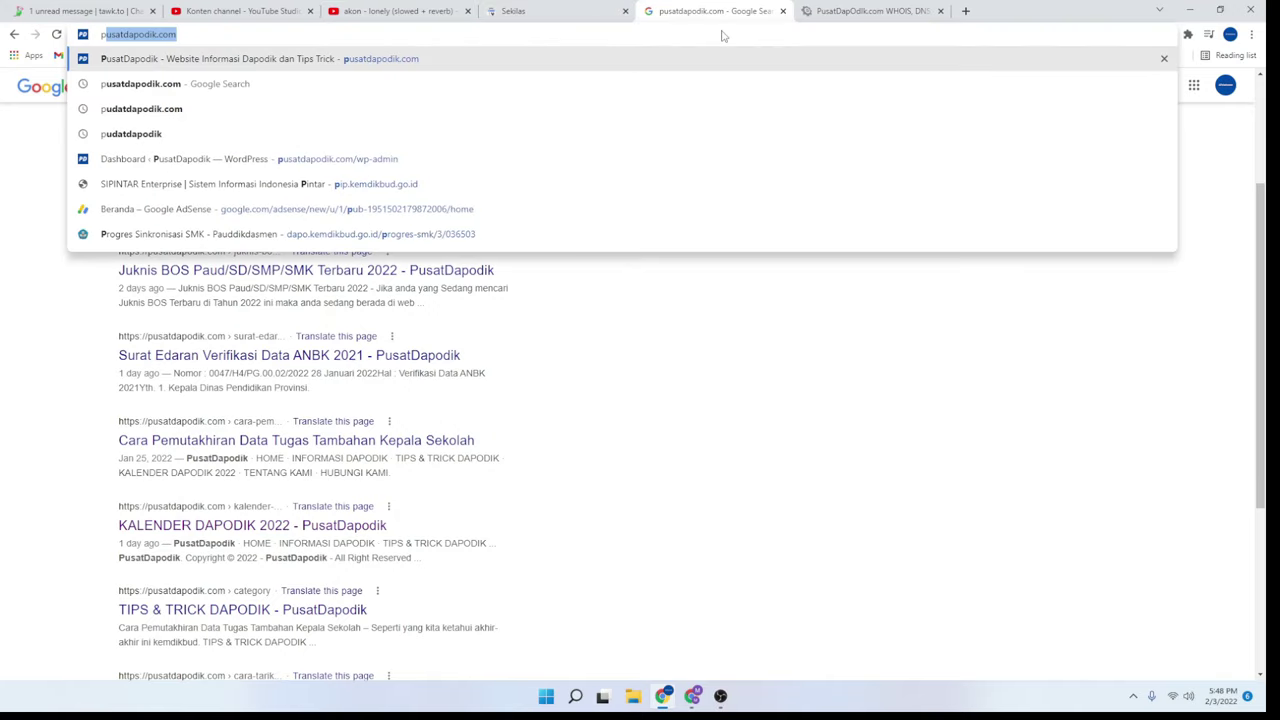
key("Return")
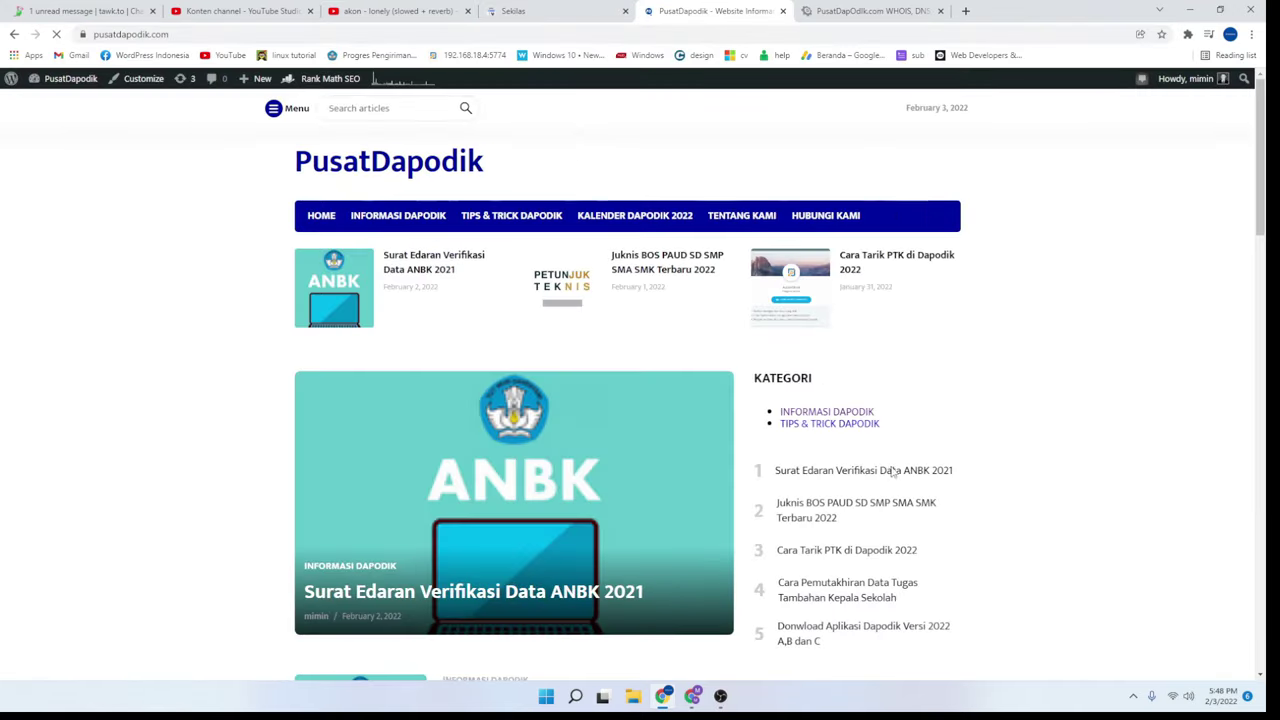
Copy the link address of the featured article "Surat Edaran Verifikasi Data ANBK 2021" from the homepage
scroll(604, 481, "down", 3)
scroll(604, 481, "down", 2)
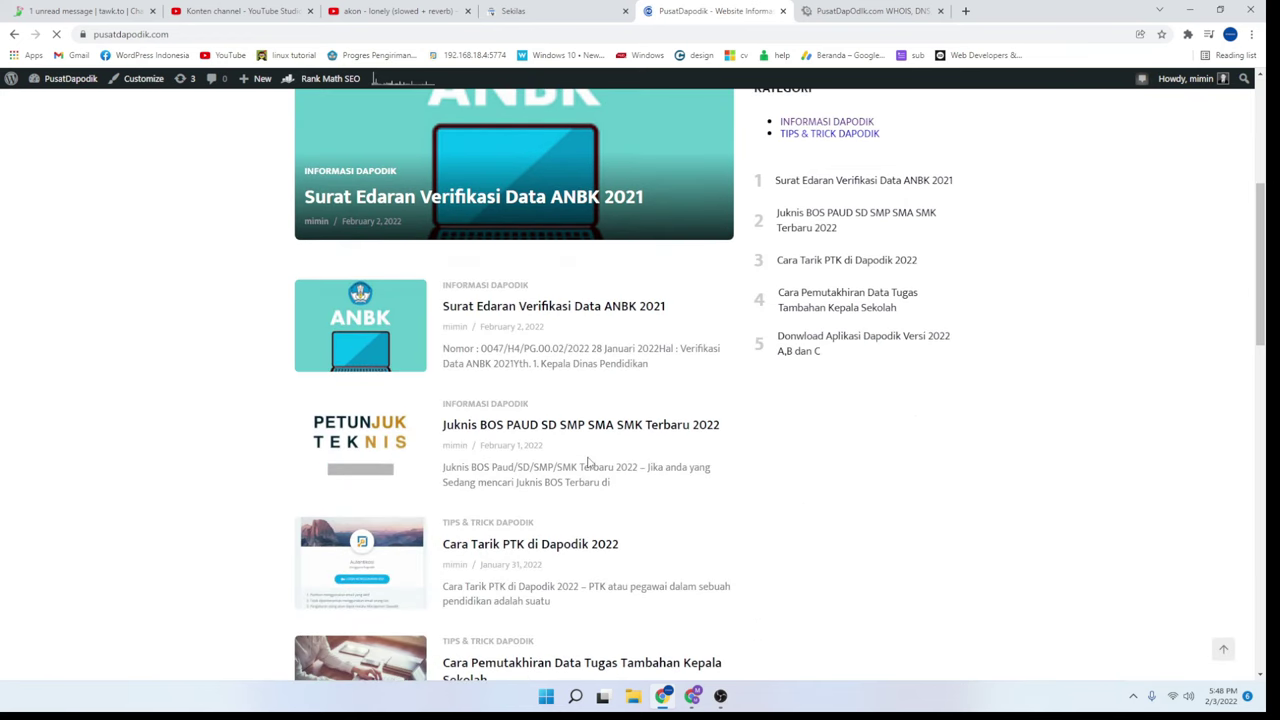
scroll(500, 460, "up", 2)
right_click(418, 397)
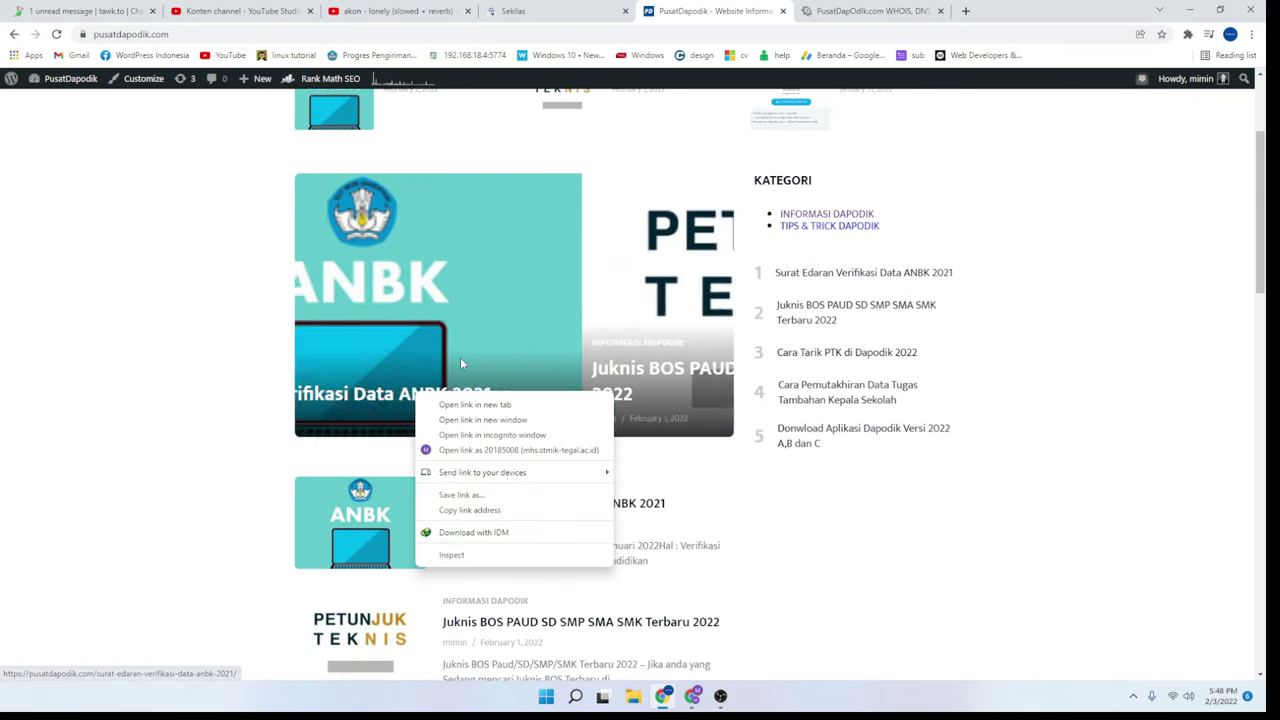
left_click(492, 511)
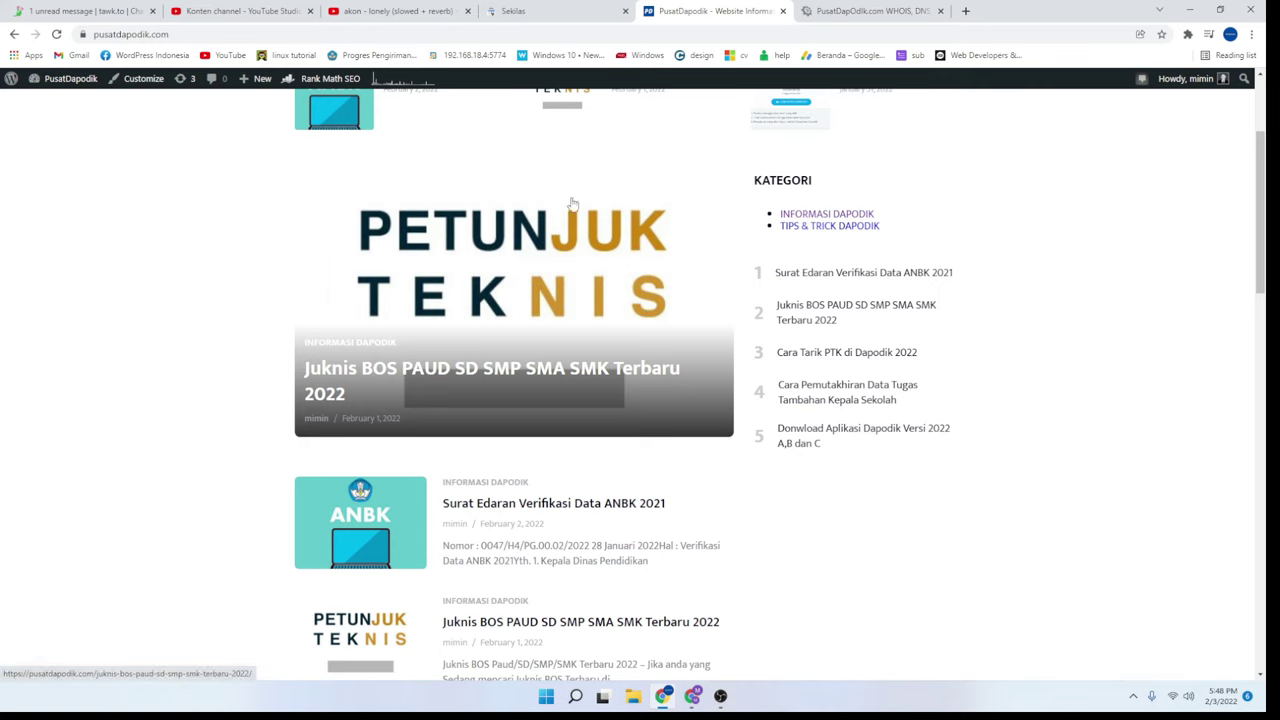
Inspect the copied ANBK article URL in the pusatdapodik.com Search Console property and check its index status
left_click(556, 10)
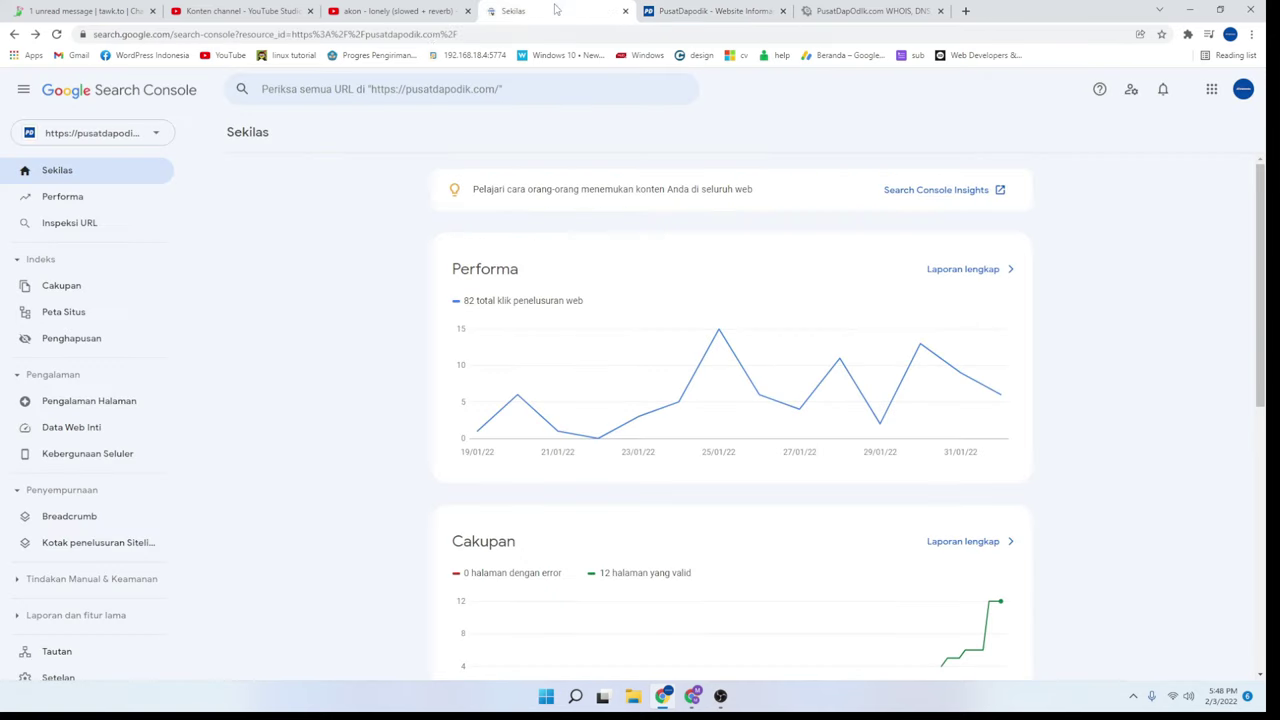
left_click(381, 89)
key("ctrl+v")
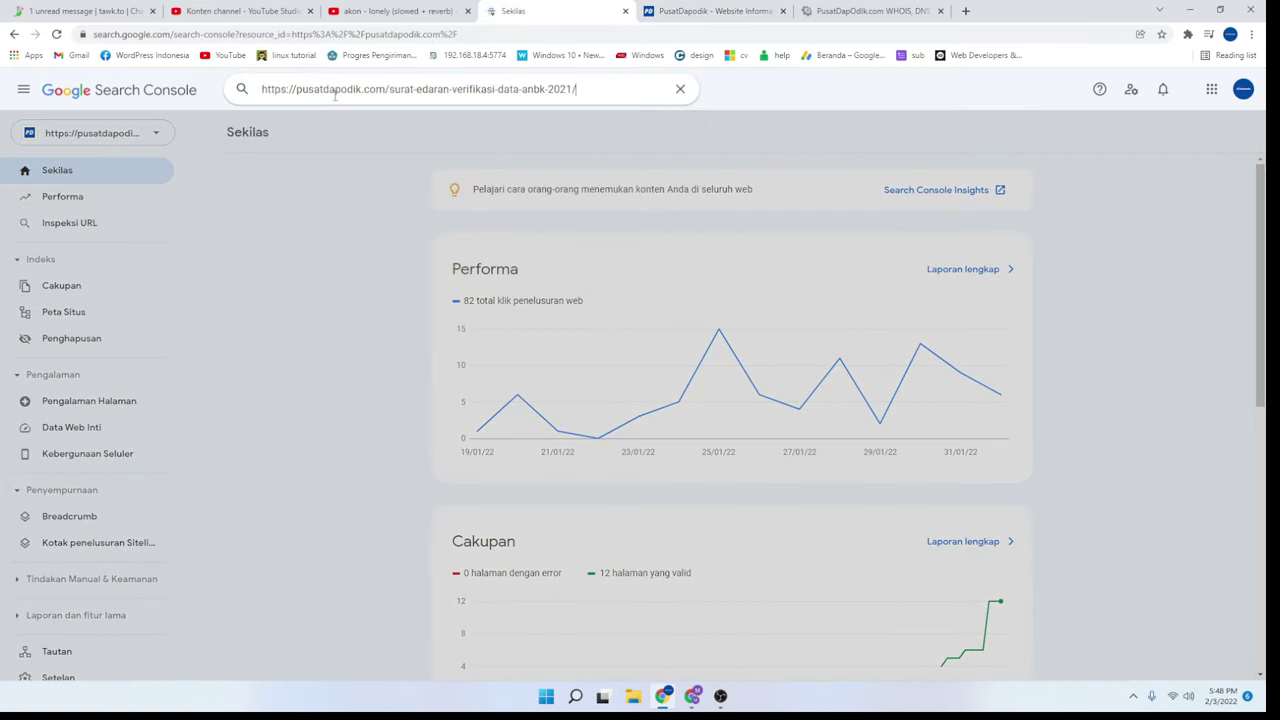
key("Return")
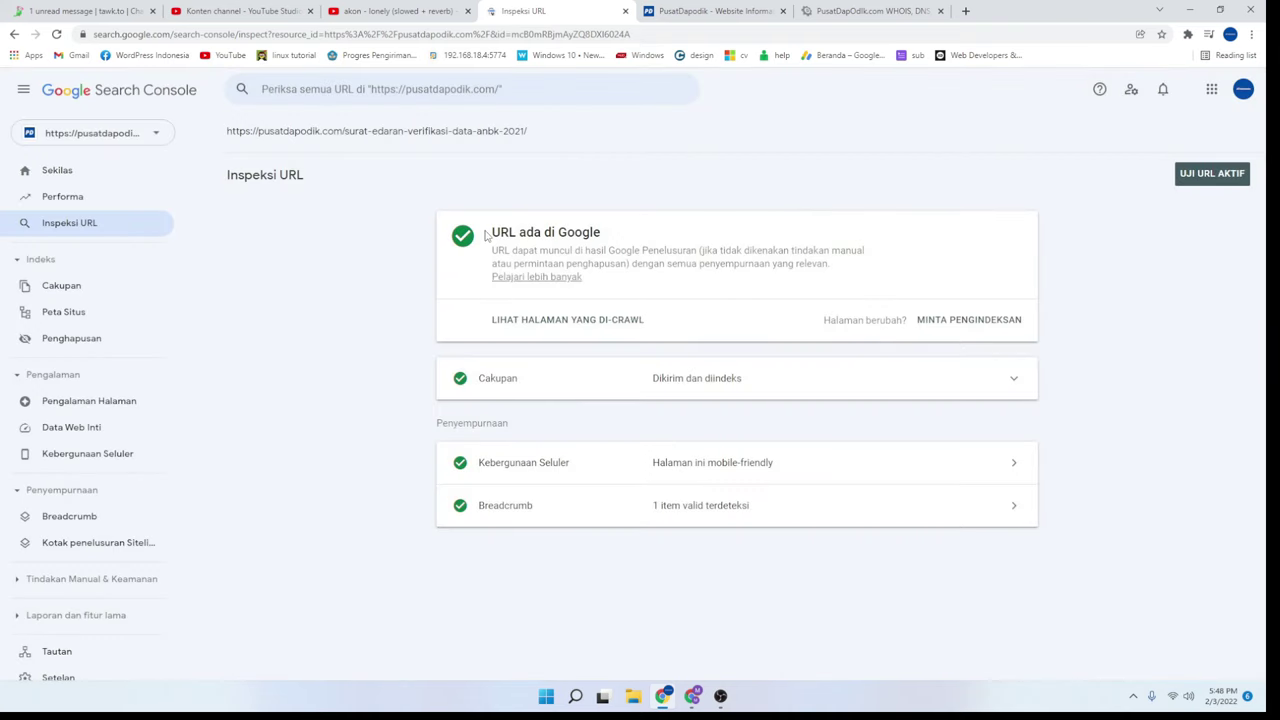
left_click_drag(486, 234, 636, 246)
left_click(413, 235)
Compare the URL inspection status of learn.minto.id with that of the pusatdapodik.com ANBK article
left_click(693, 697)
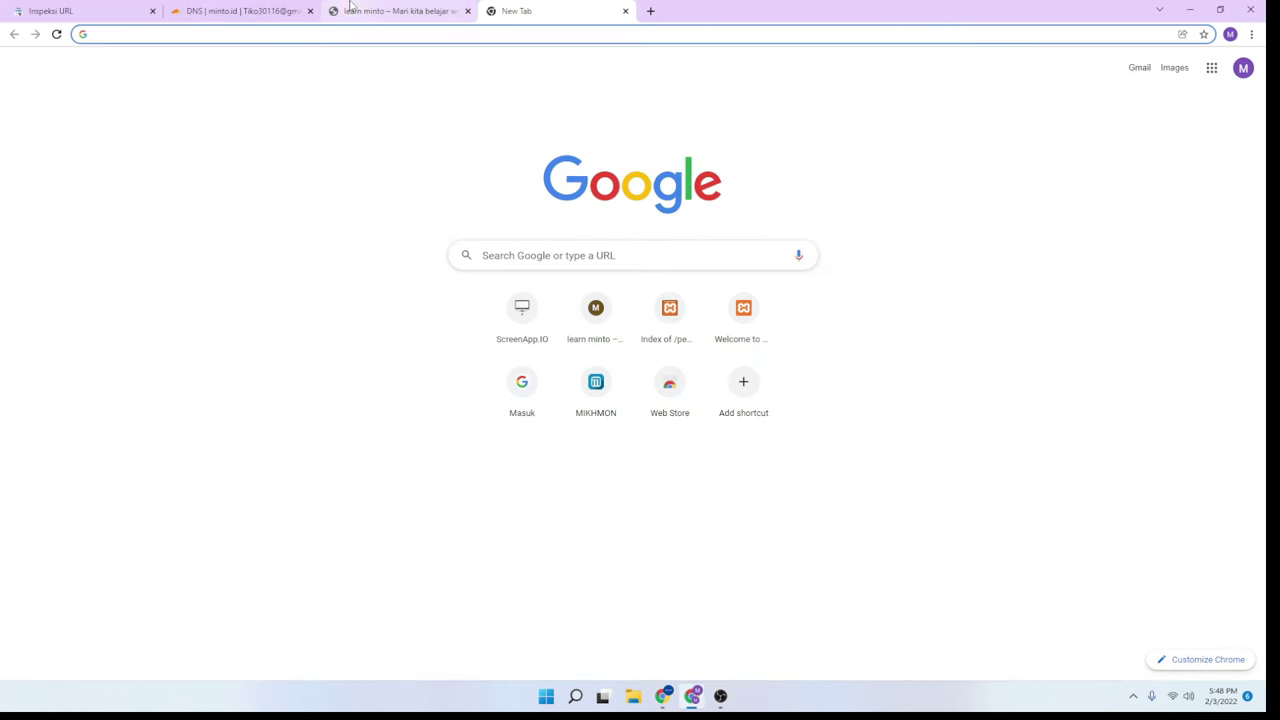
left_click(240, 11)
left_click(22, 9)
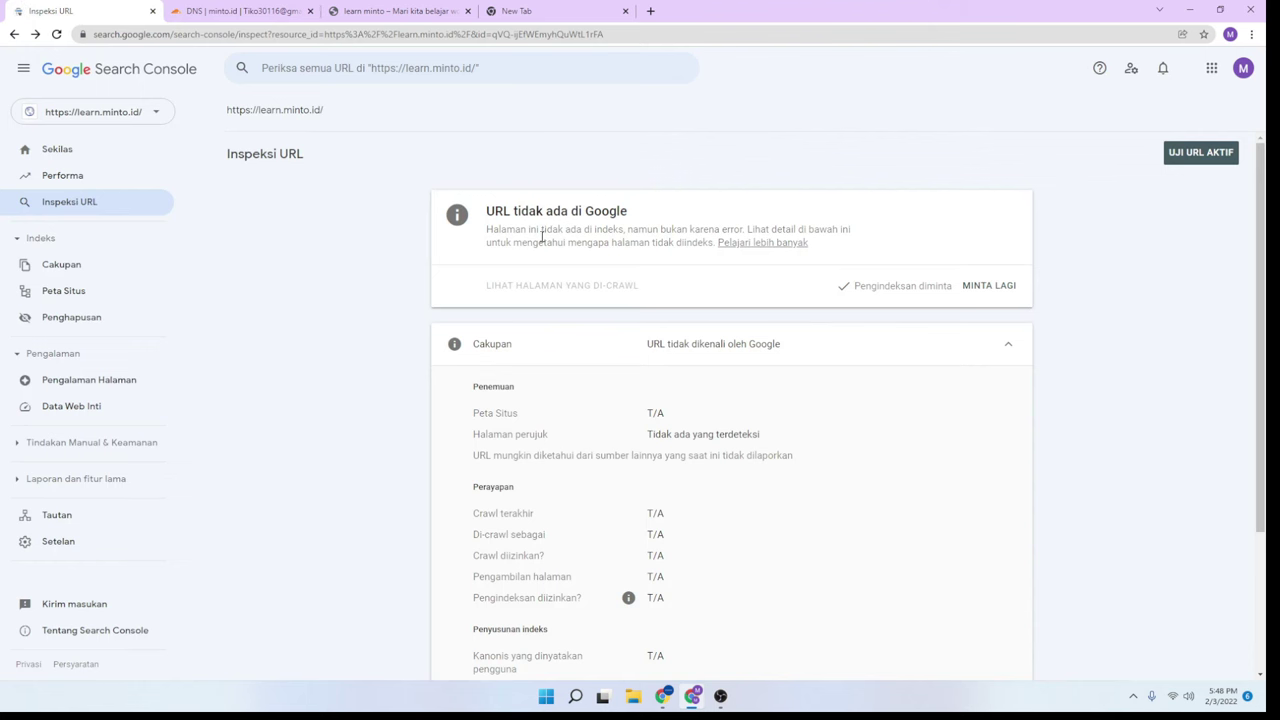
mouse_move(663, 696)
left_click(663, 628)
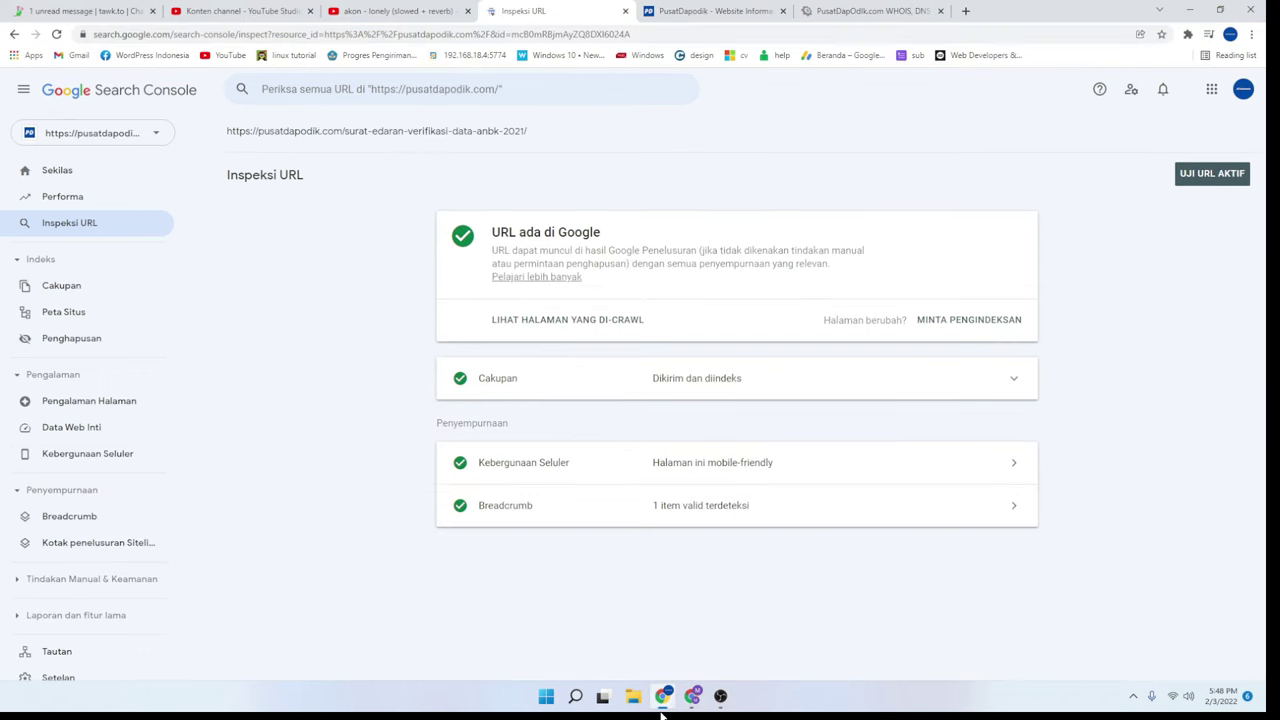
left_click_drag(605, 232, 486, 224)
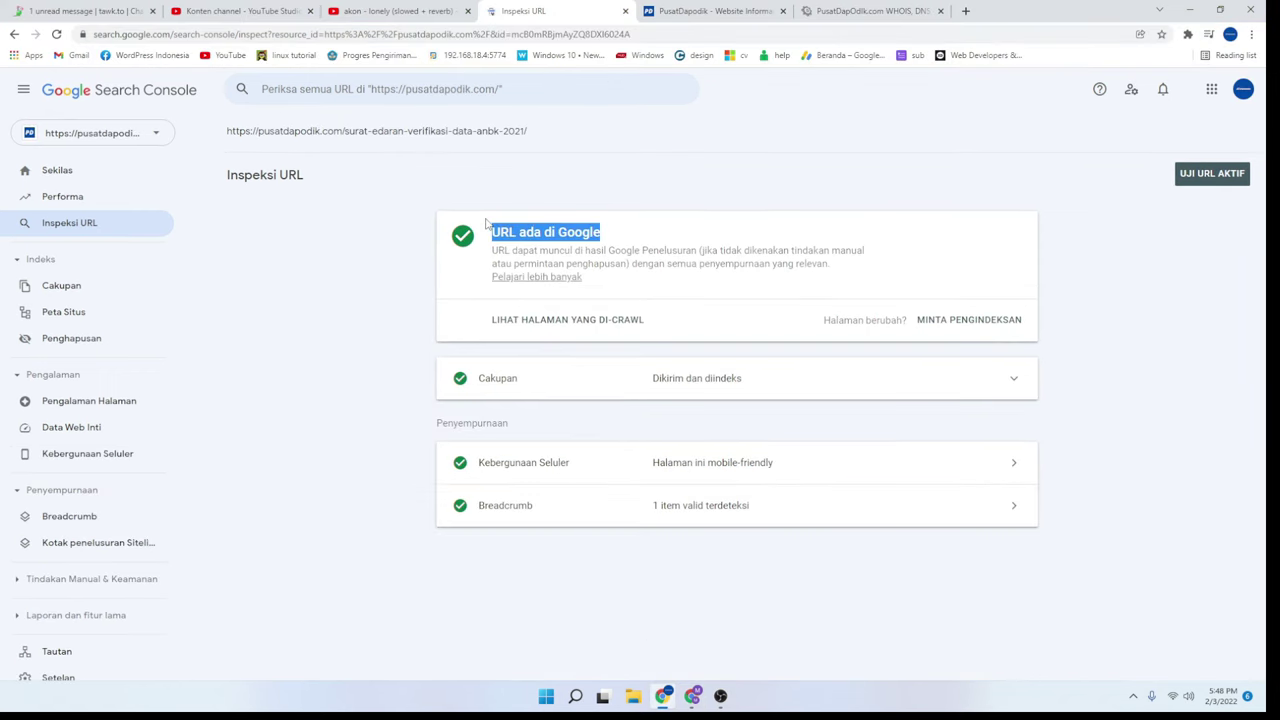
left_click(672, 174)
left_click(692, 696)
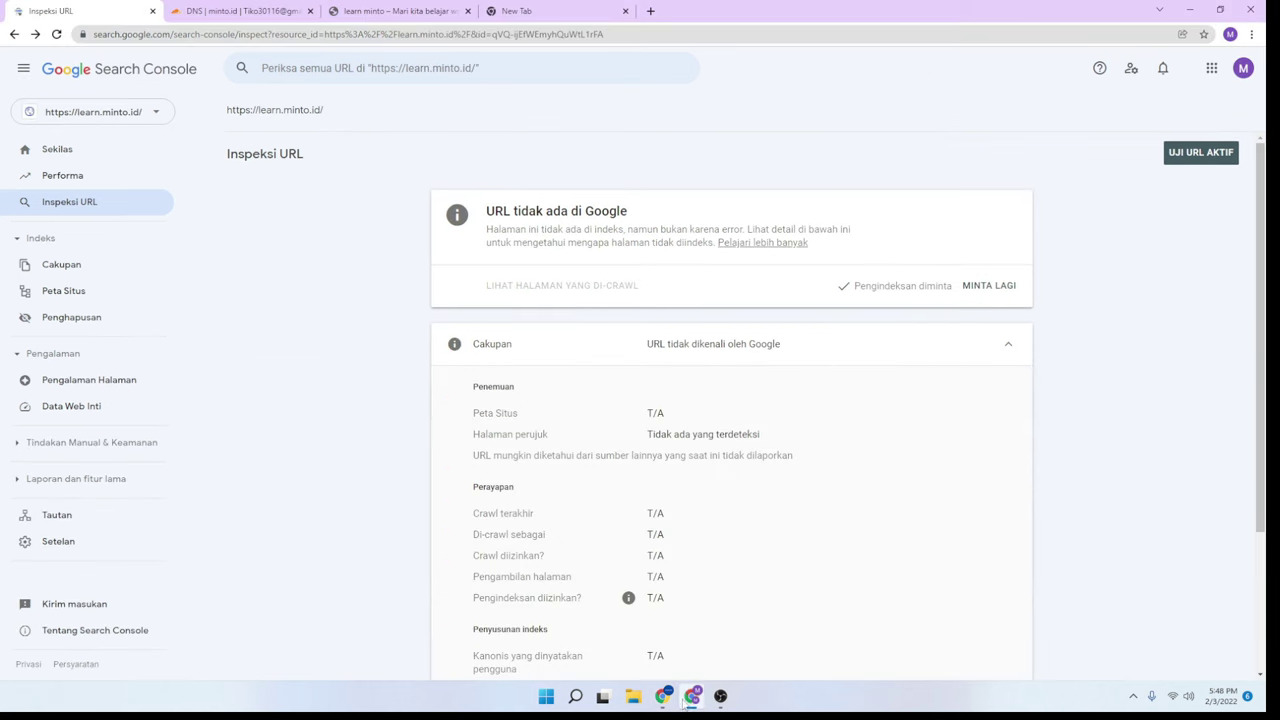
left_click(376, 8)
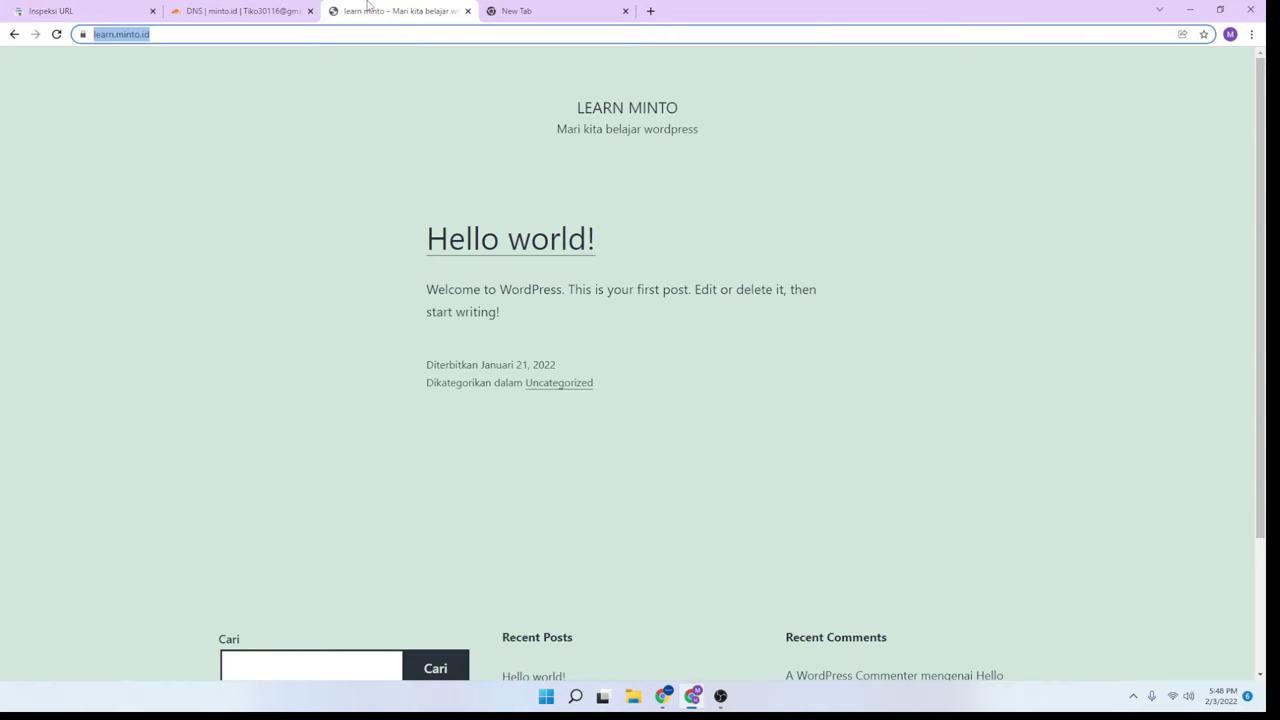
left_click(530, 11)
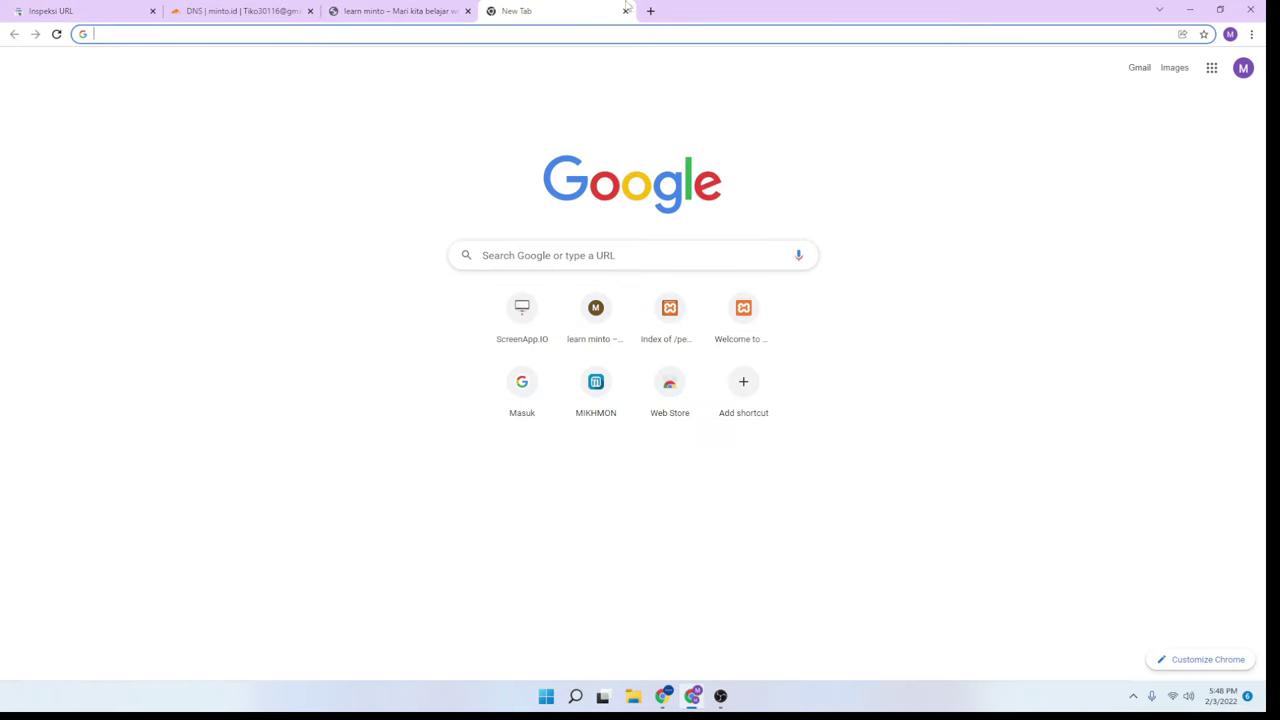
type("ggg")
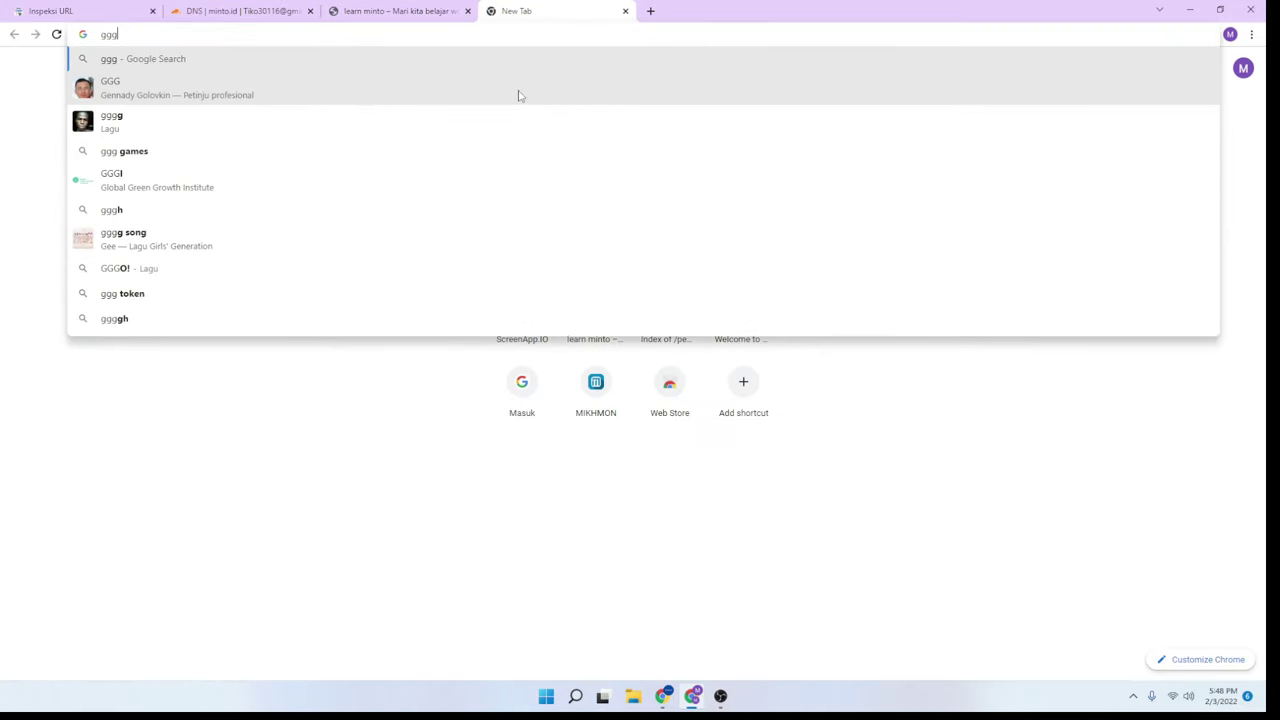
key("Return")
double_click(196, 80)
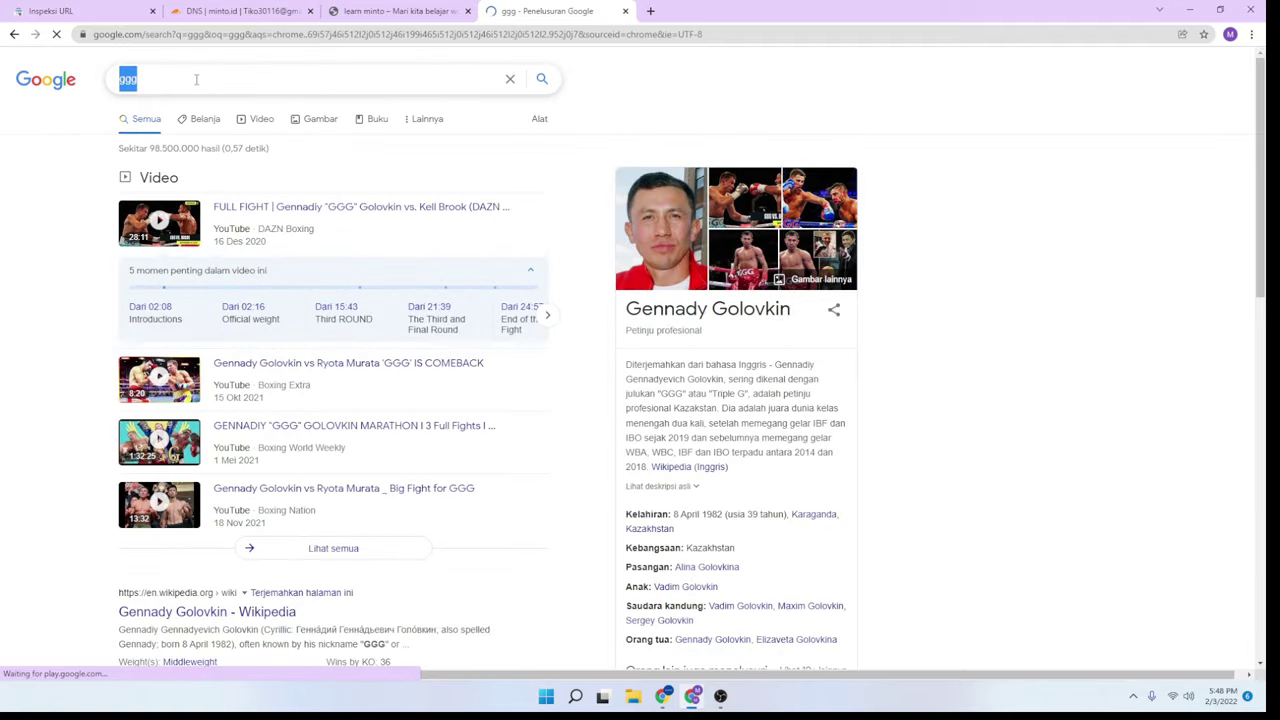
key("ctrl+v")
key("Return")
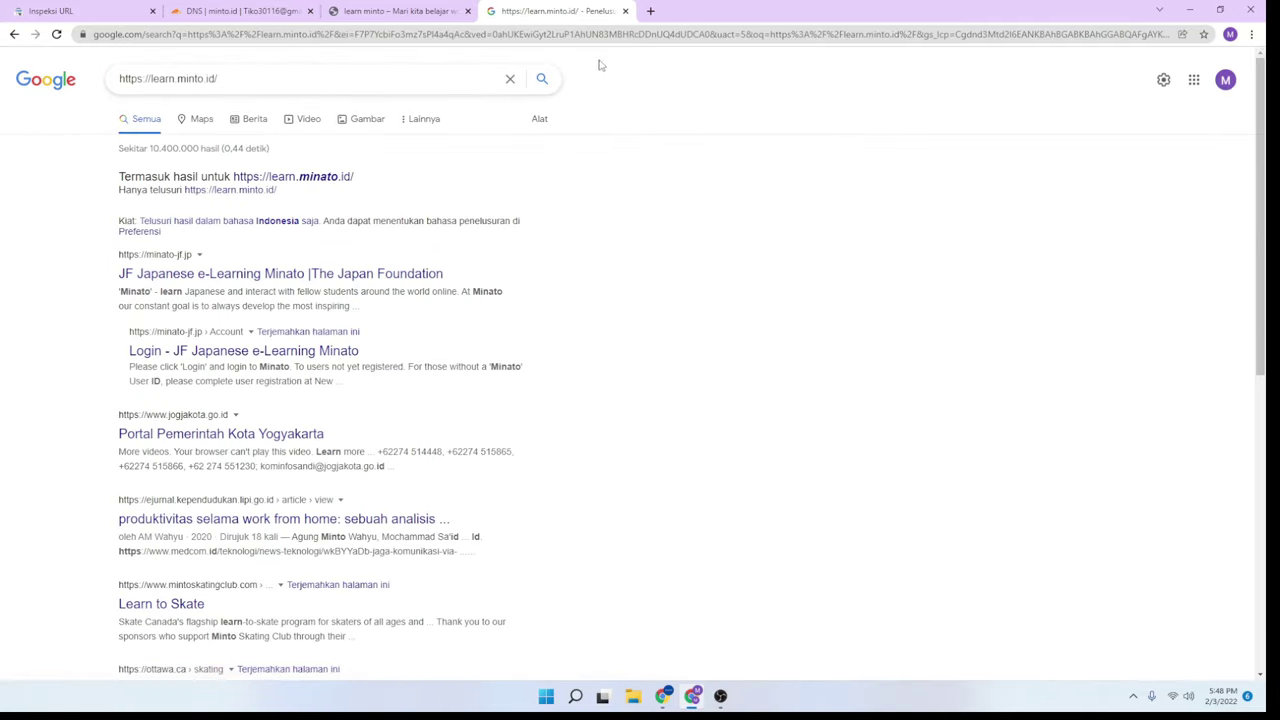
left_click(625, 11)
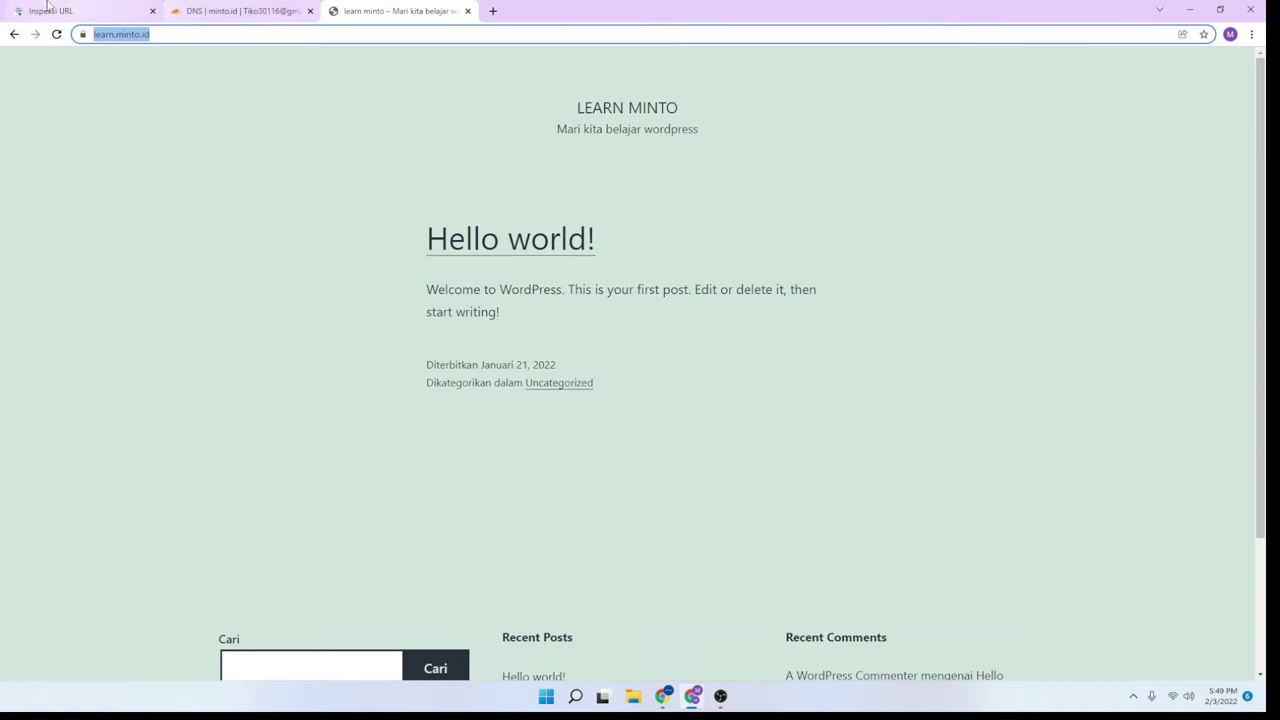
left_click(100, 16)
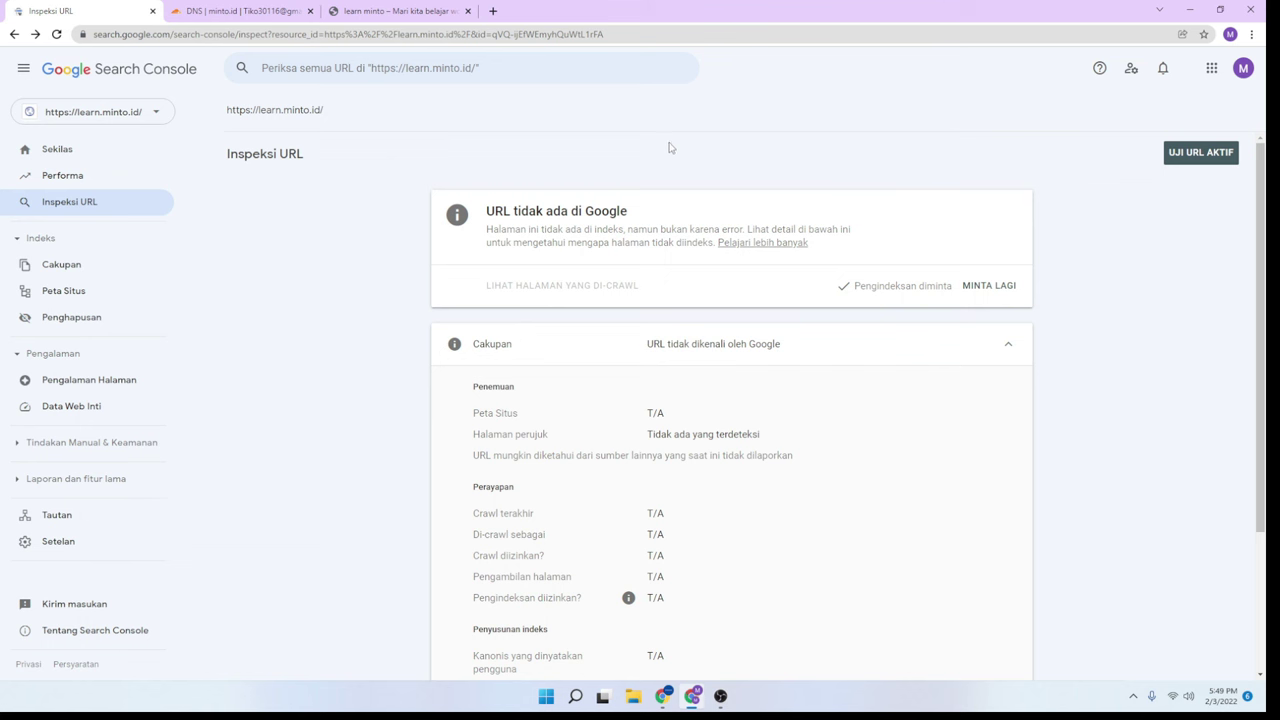